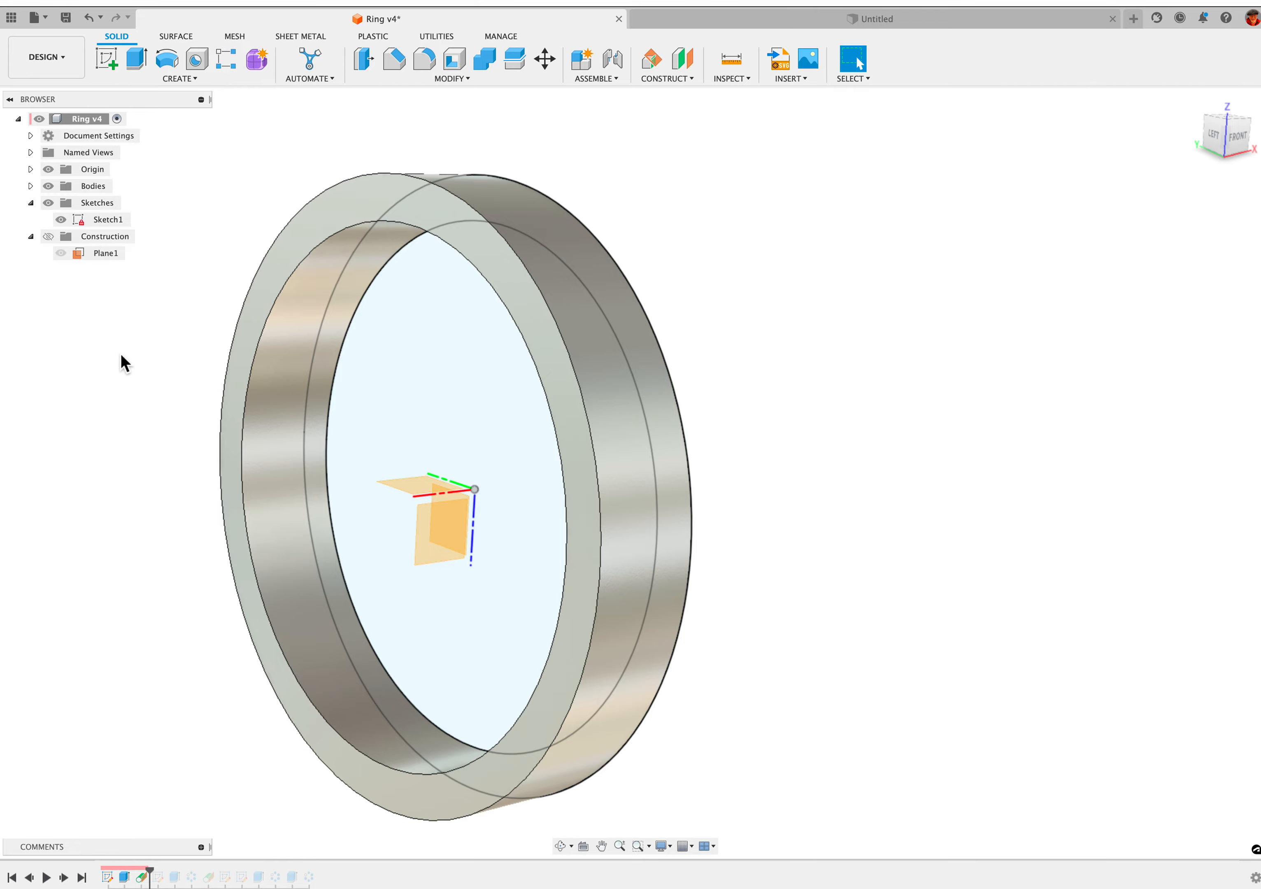
Show the construction geometry and review the tangent plane's settings on the ring's outer face, accepting them as they are
left_click(53, 238)
left_click(48, 236)
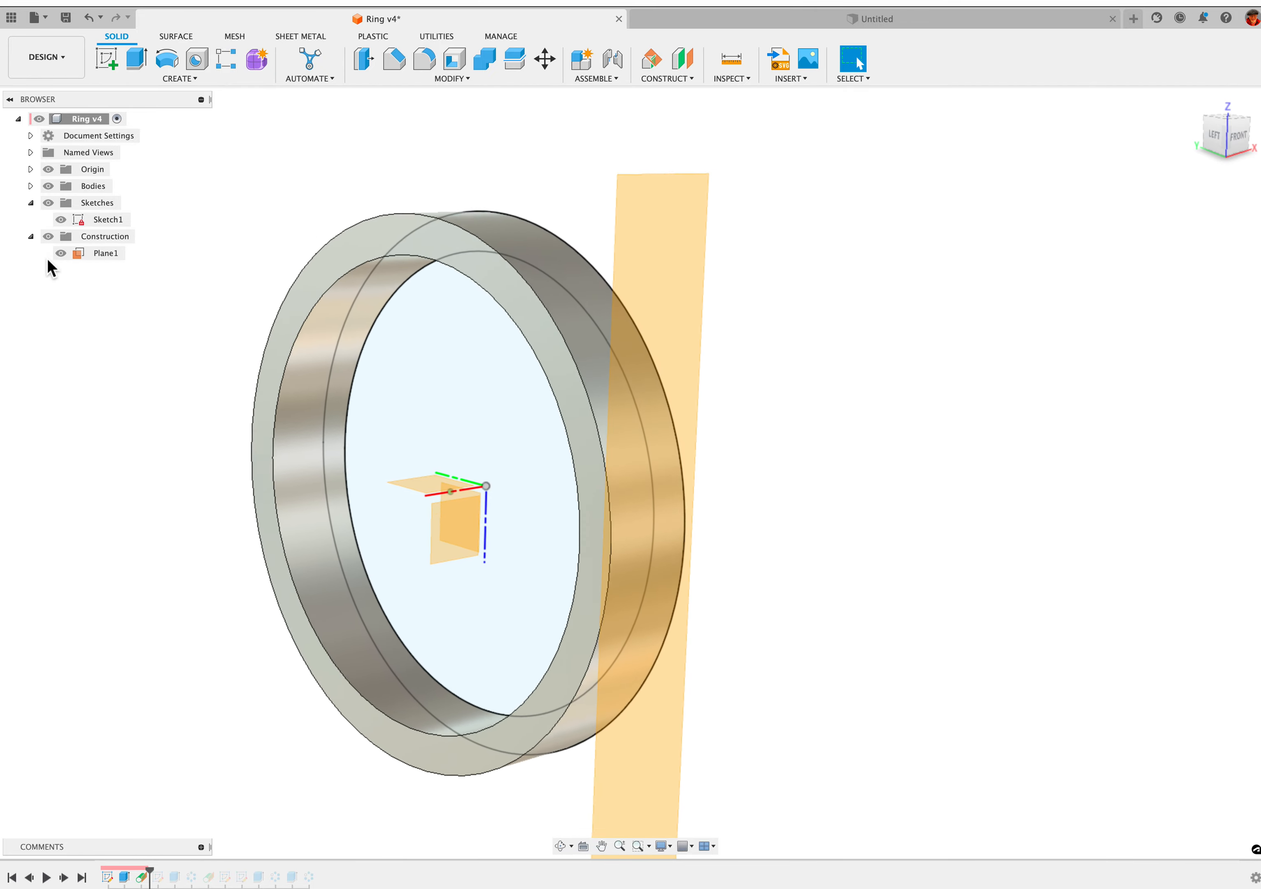
right_click(144, 878)
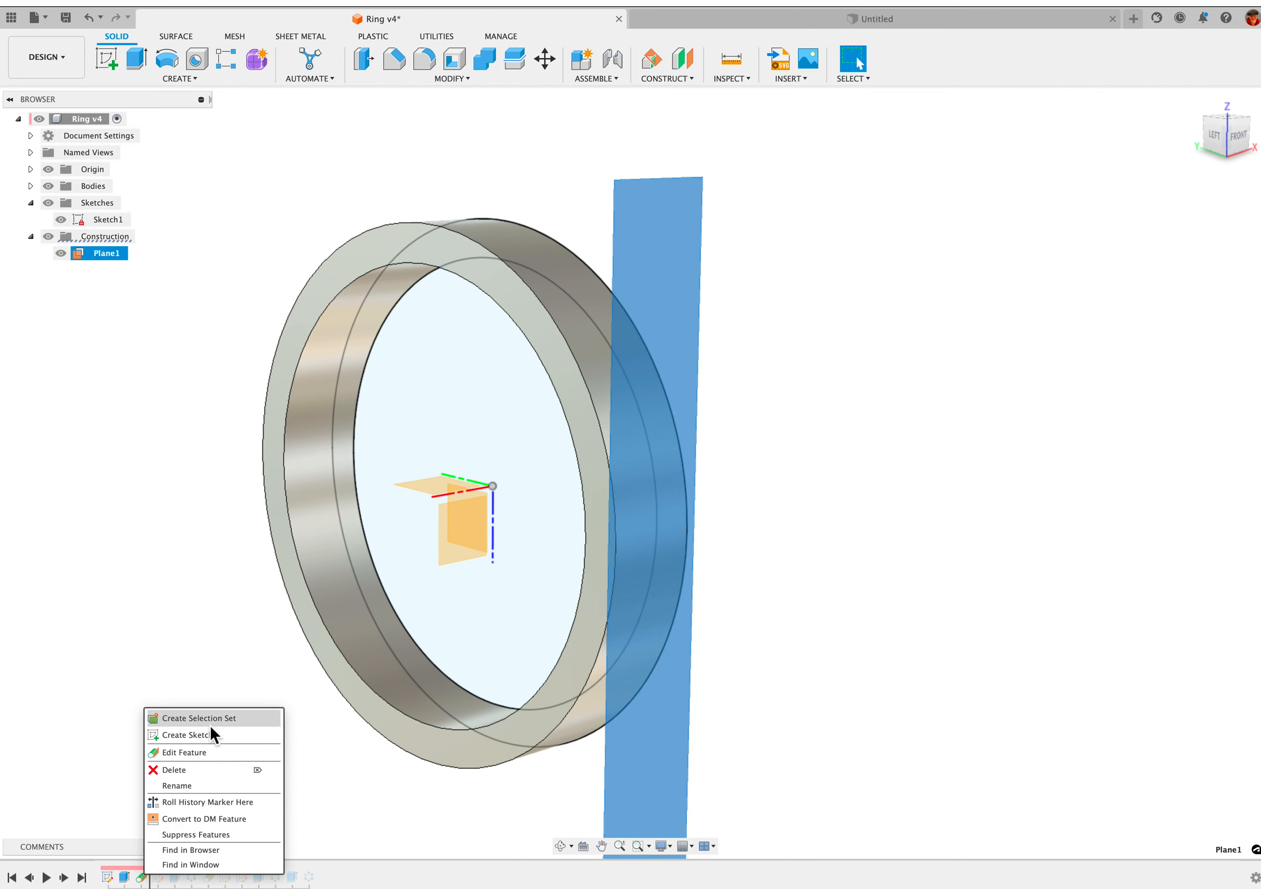
left_click(211, 748)
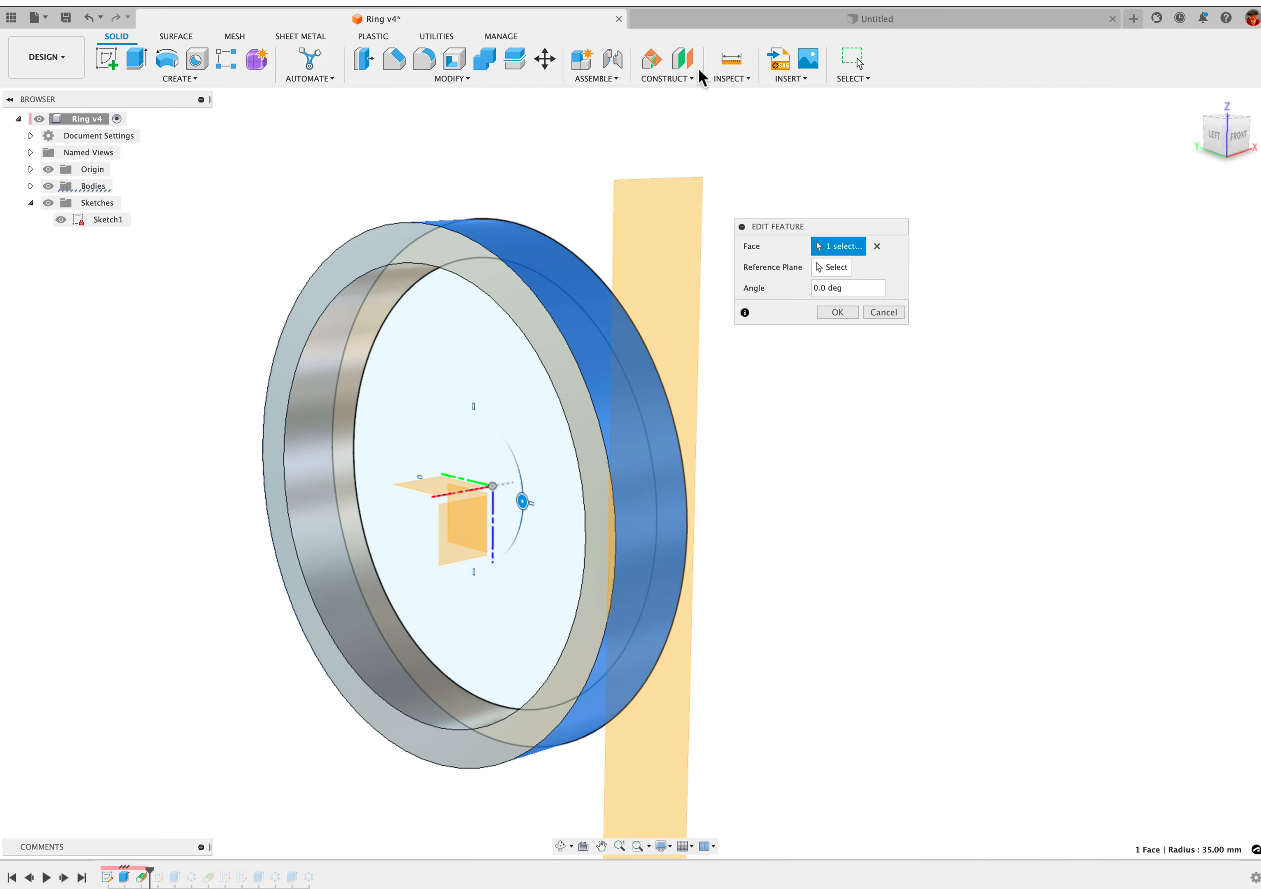
left_click(681, 80)
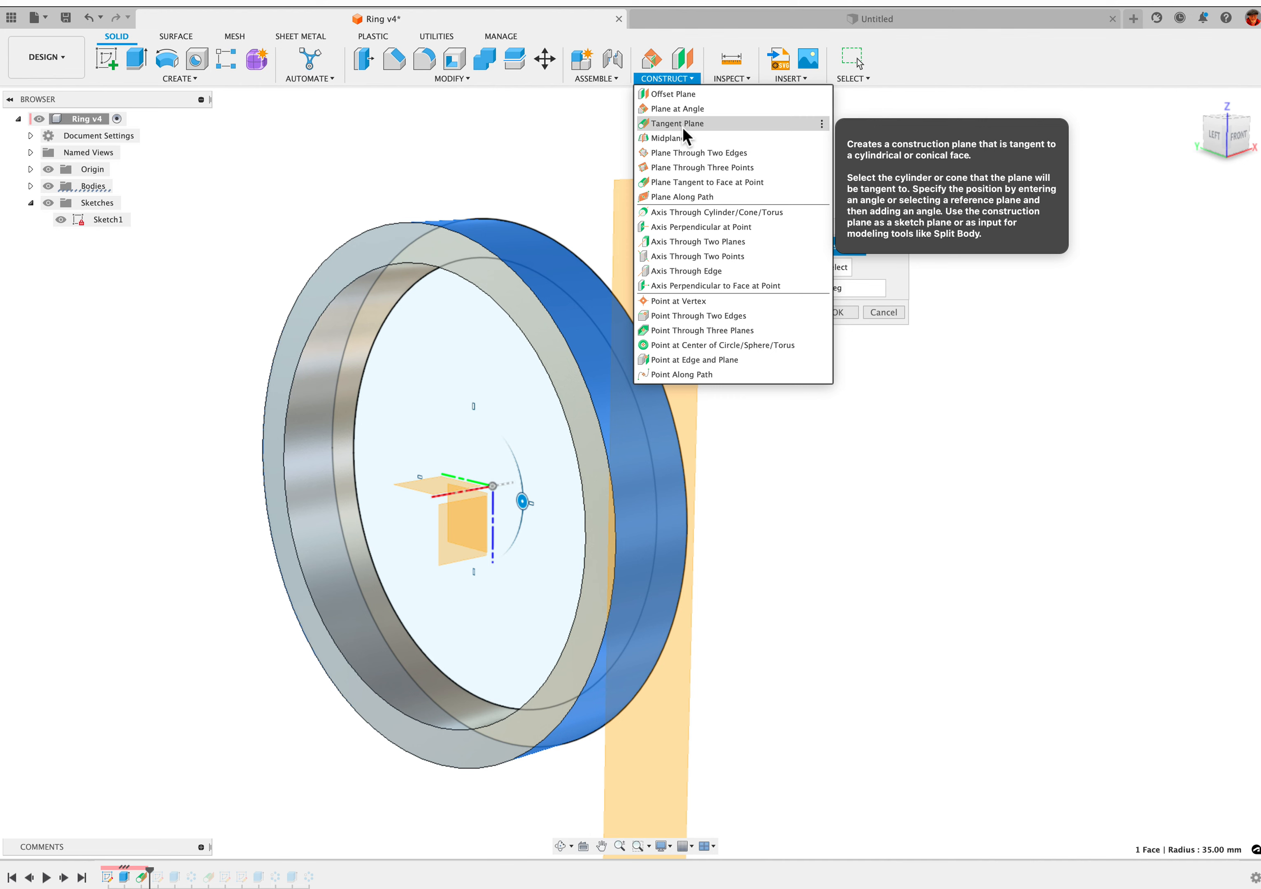
left_click(967, 247)
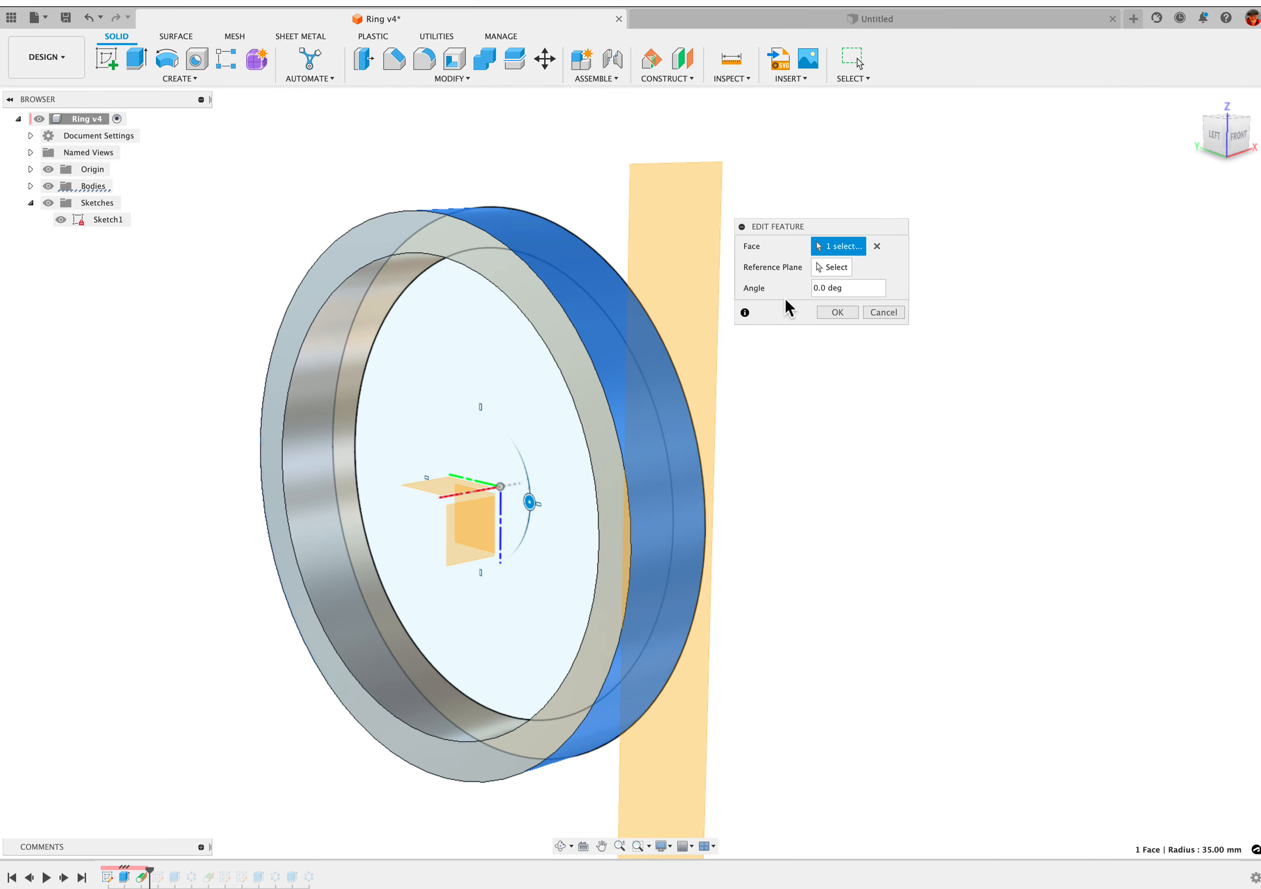
left_click(839, 312)
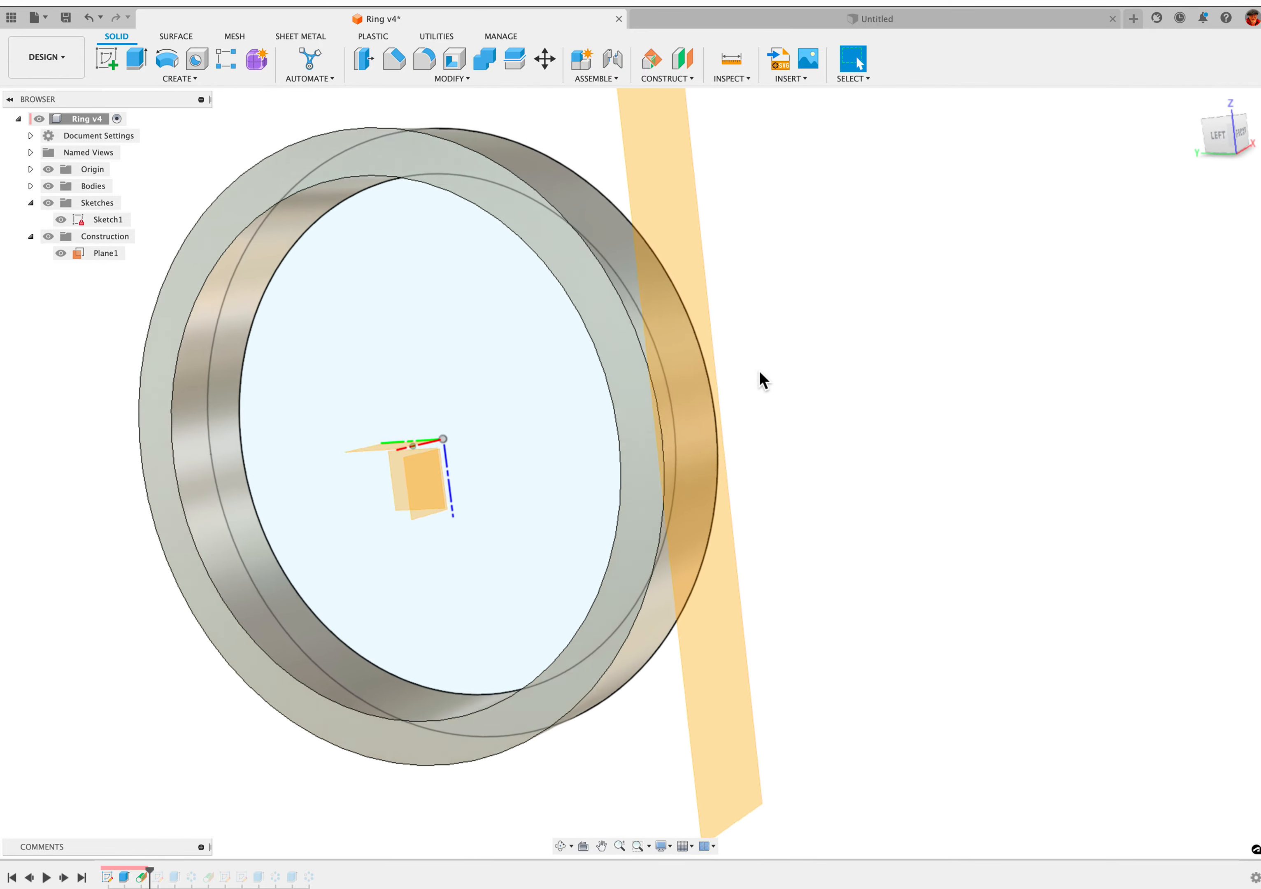
Advance the design history by one feature to include the second sketch and make that sketch visible
left_click(64, 878)
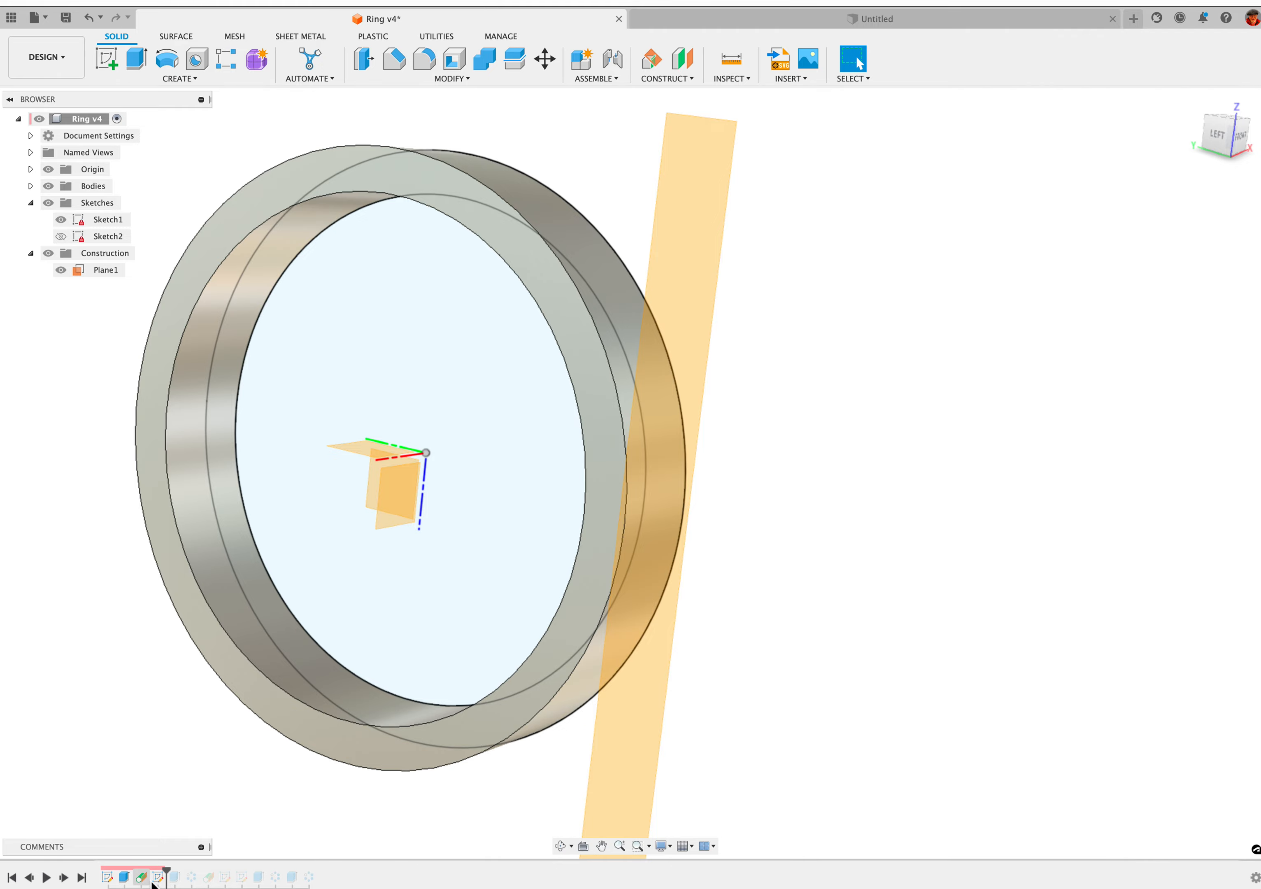
left_click(67, 239)
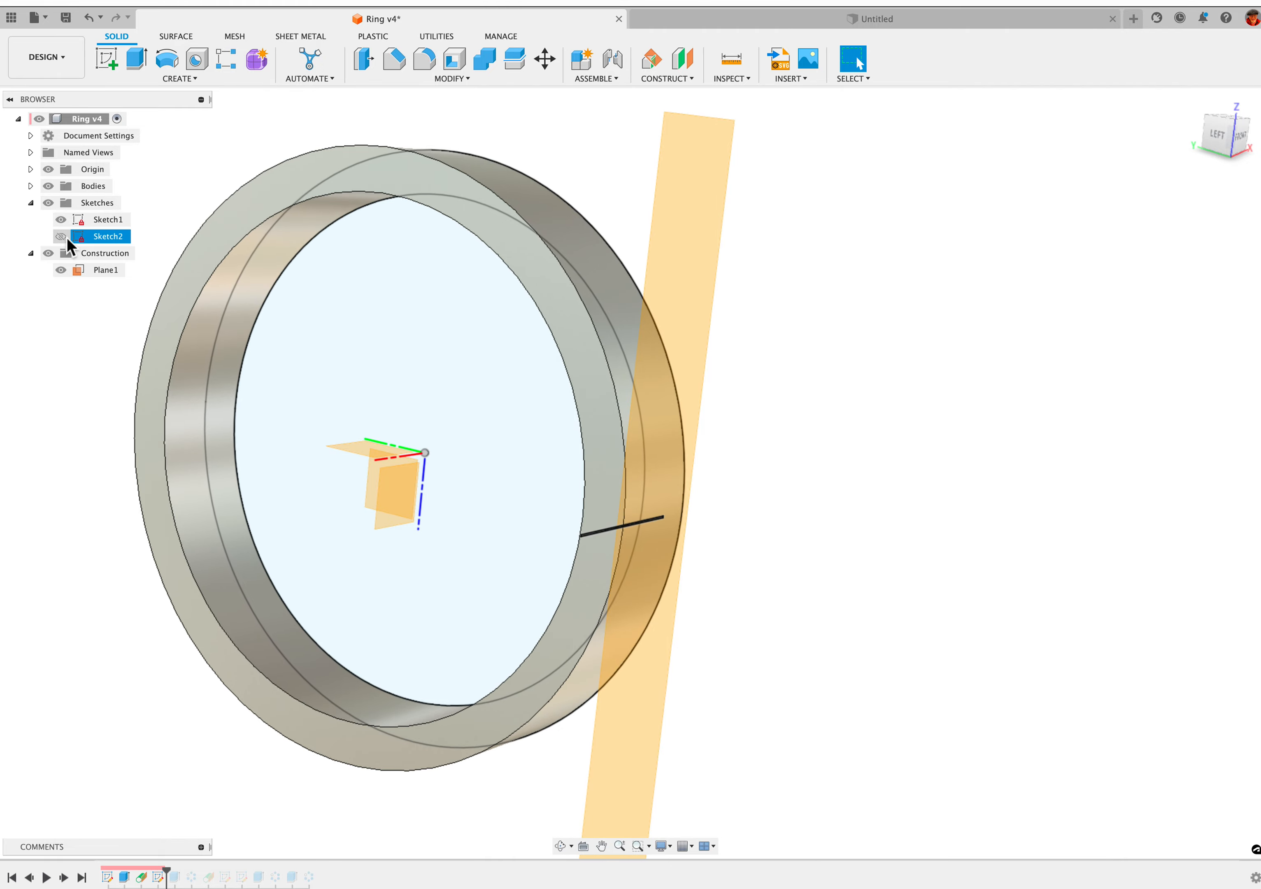
left_click(67, 238)
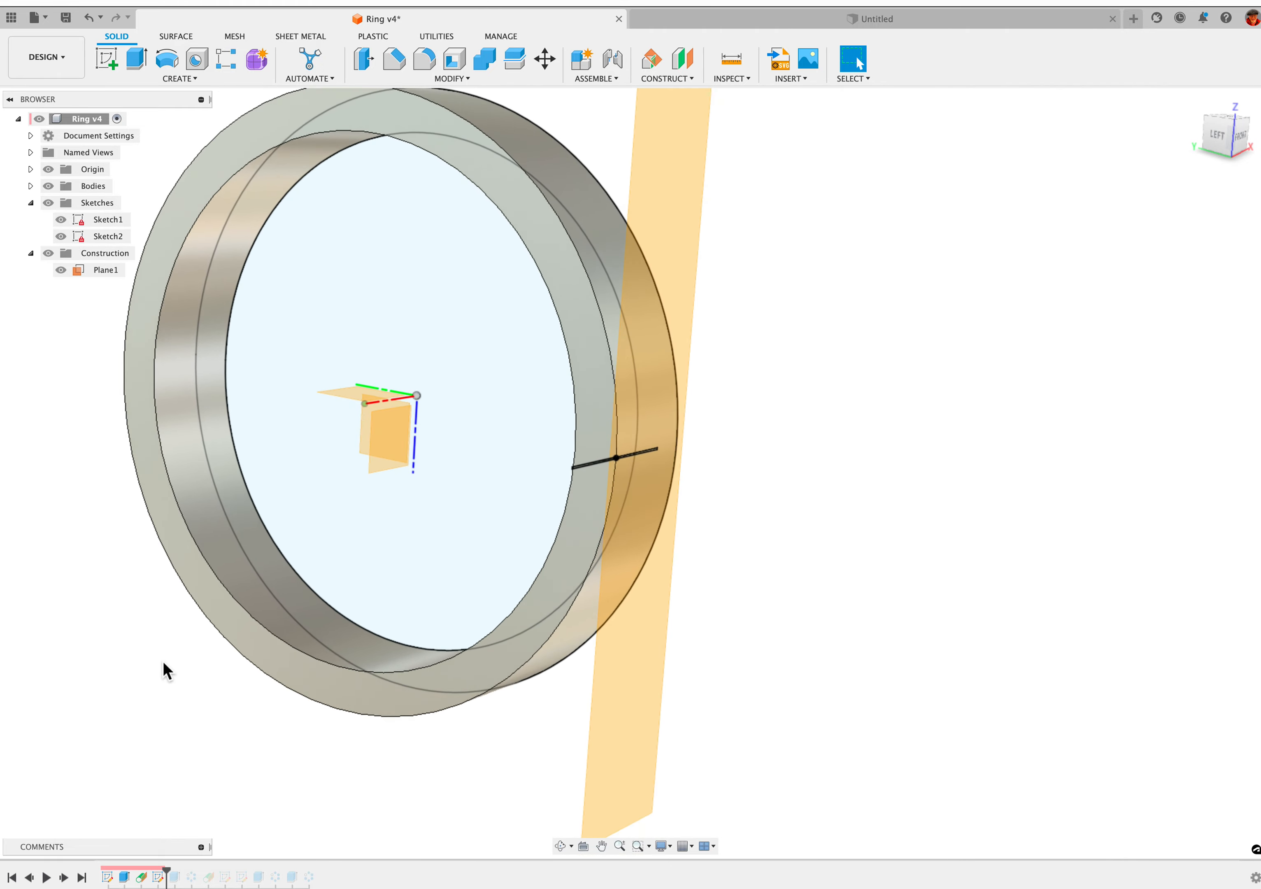
Examine the thin centre-point rectangle sketched on the tangent plane and its position relative to the ring's edge
scroll(563, 427, "up", 5)
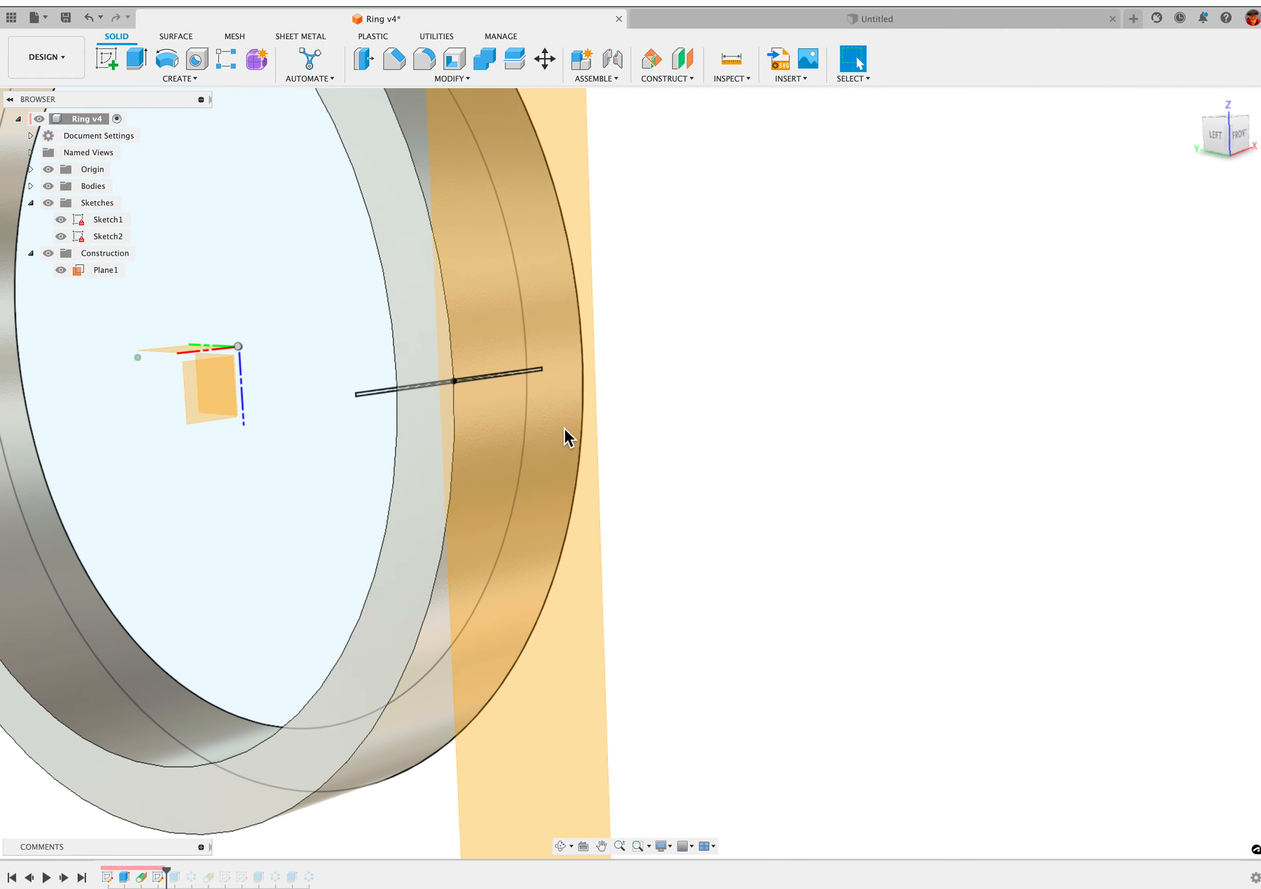
scroll(564, 427, "up", 4)
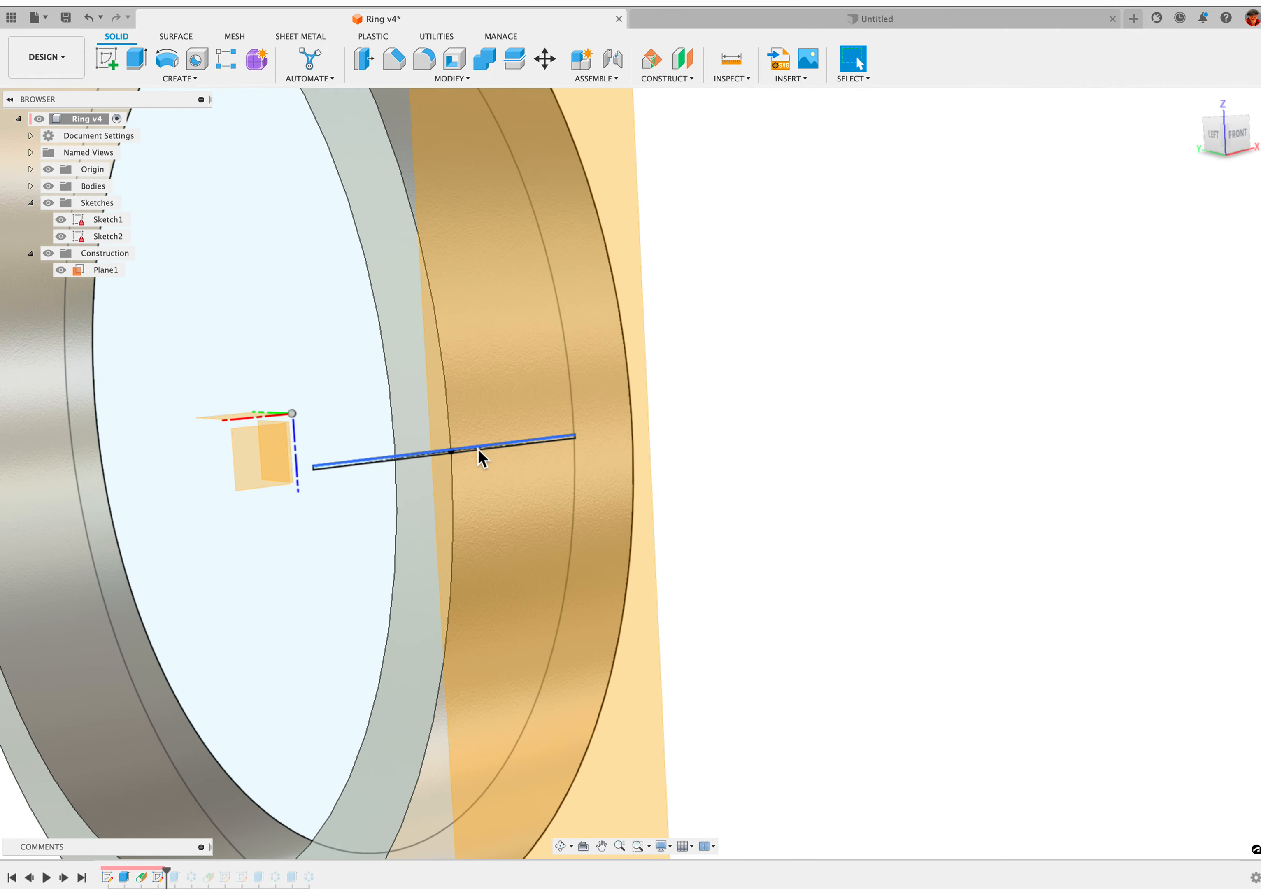
scroll(477, 448, "up", 5)
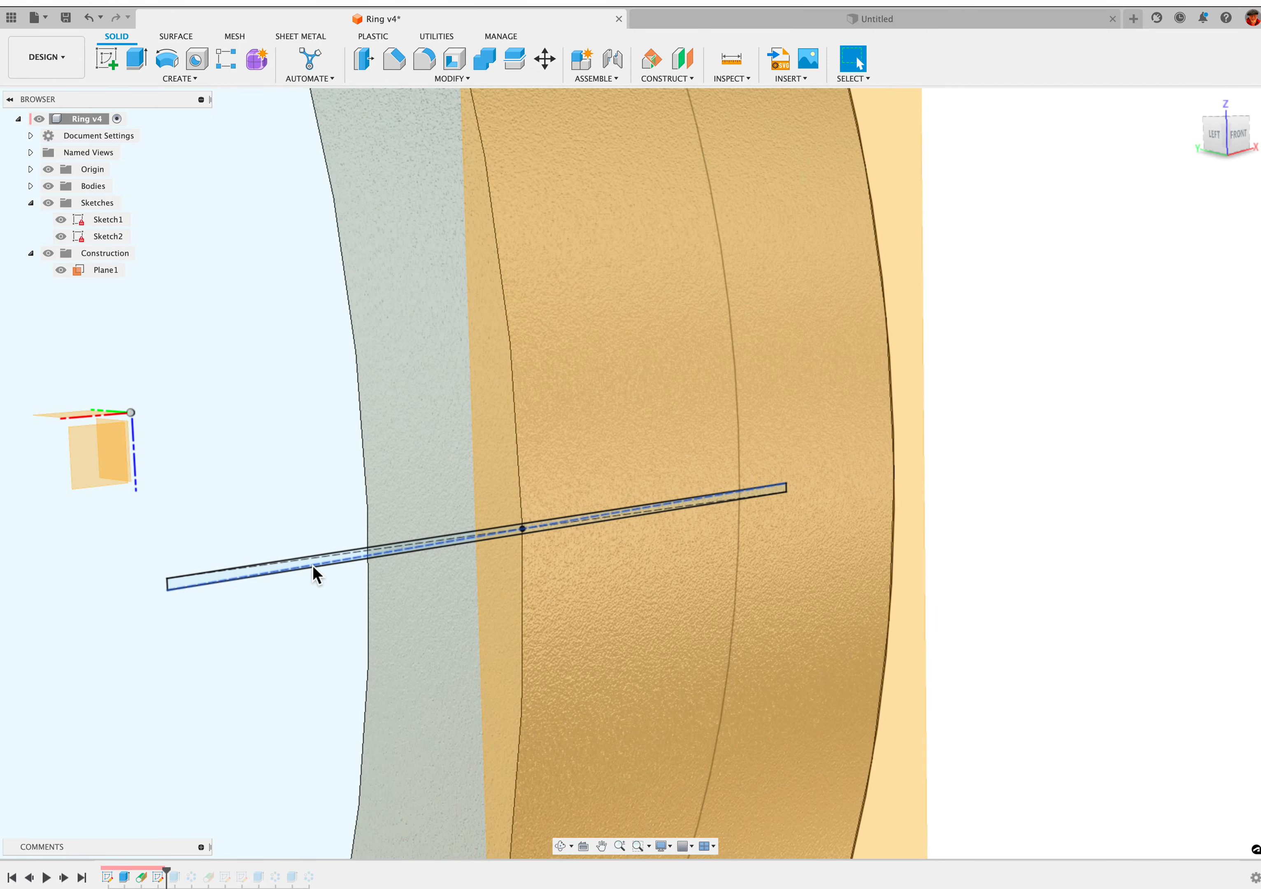
left_click(312, 565)
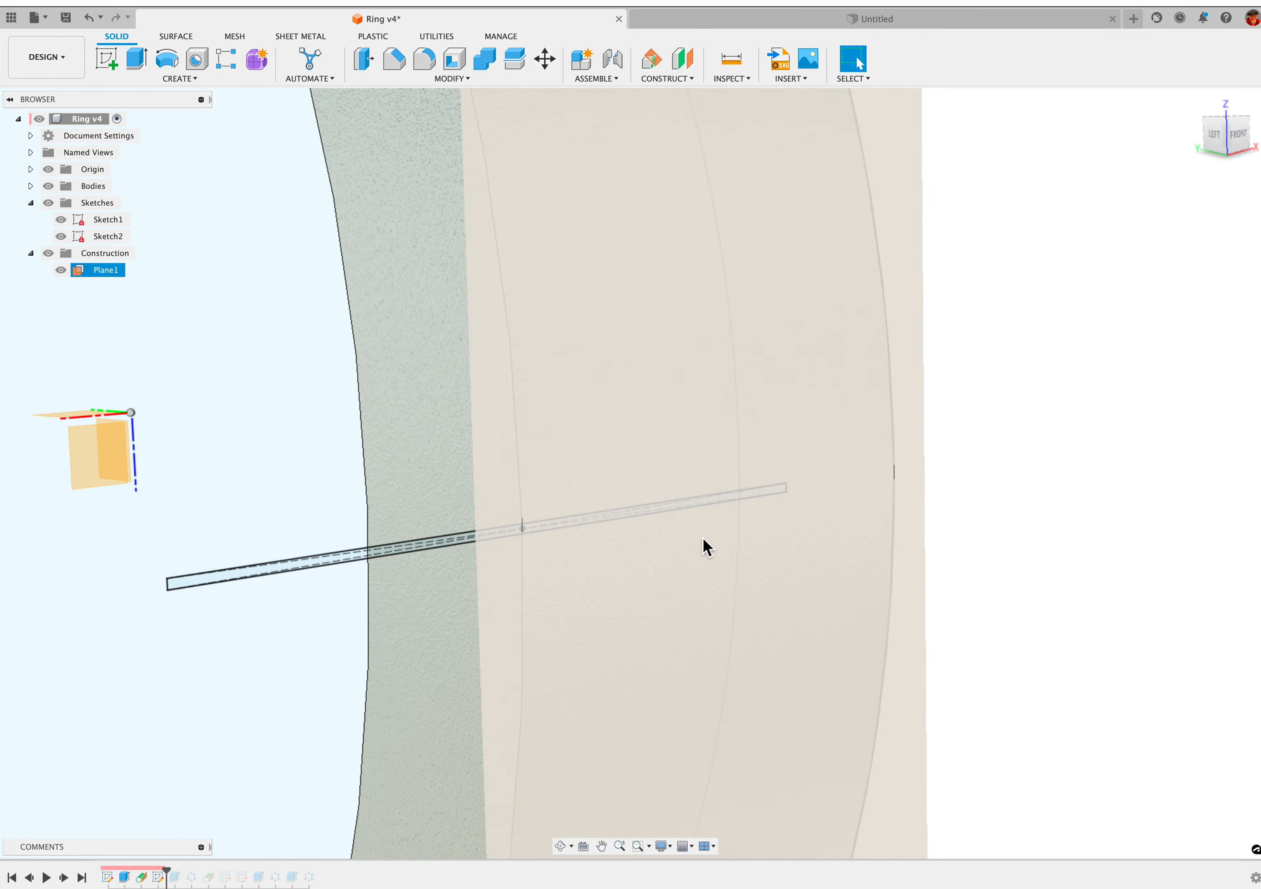
key("Escape")
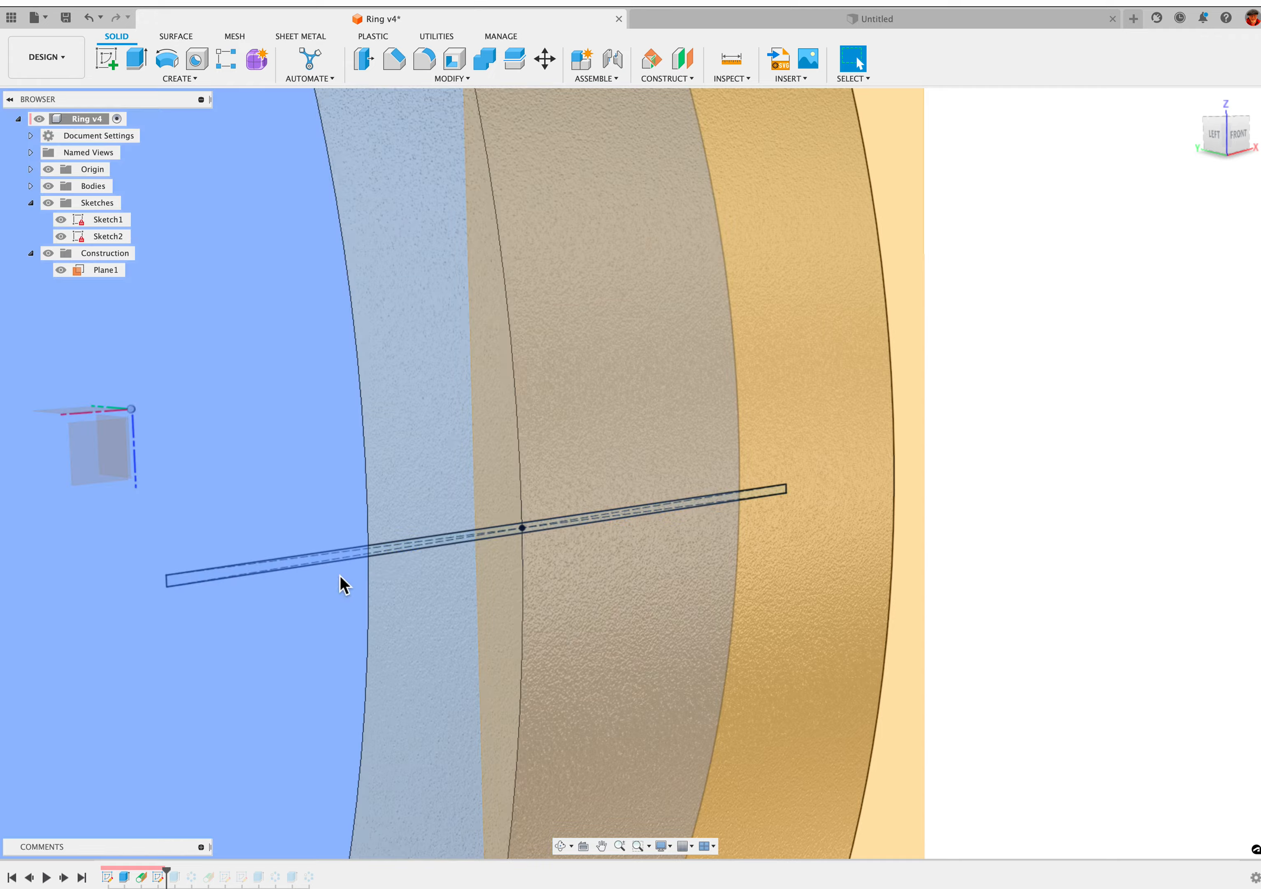
middle_click_drag(335, 578, 323, 586, "shift")
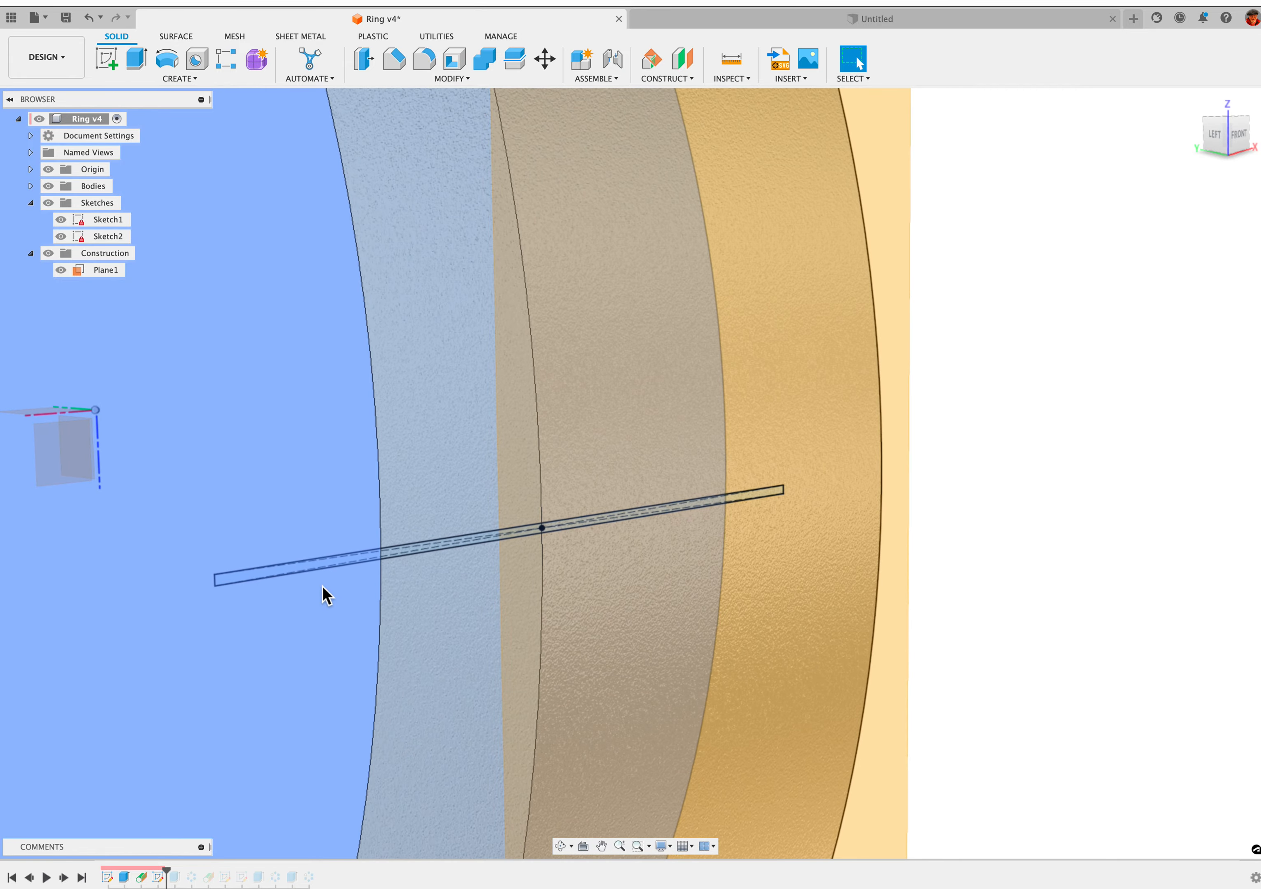
scroll(325, 594, "up", 3)
scroll(322, 585, "down", 1)
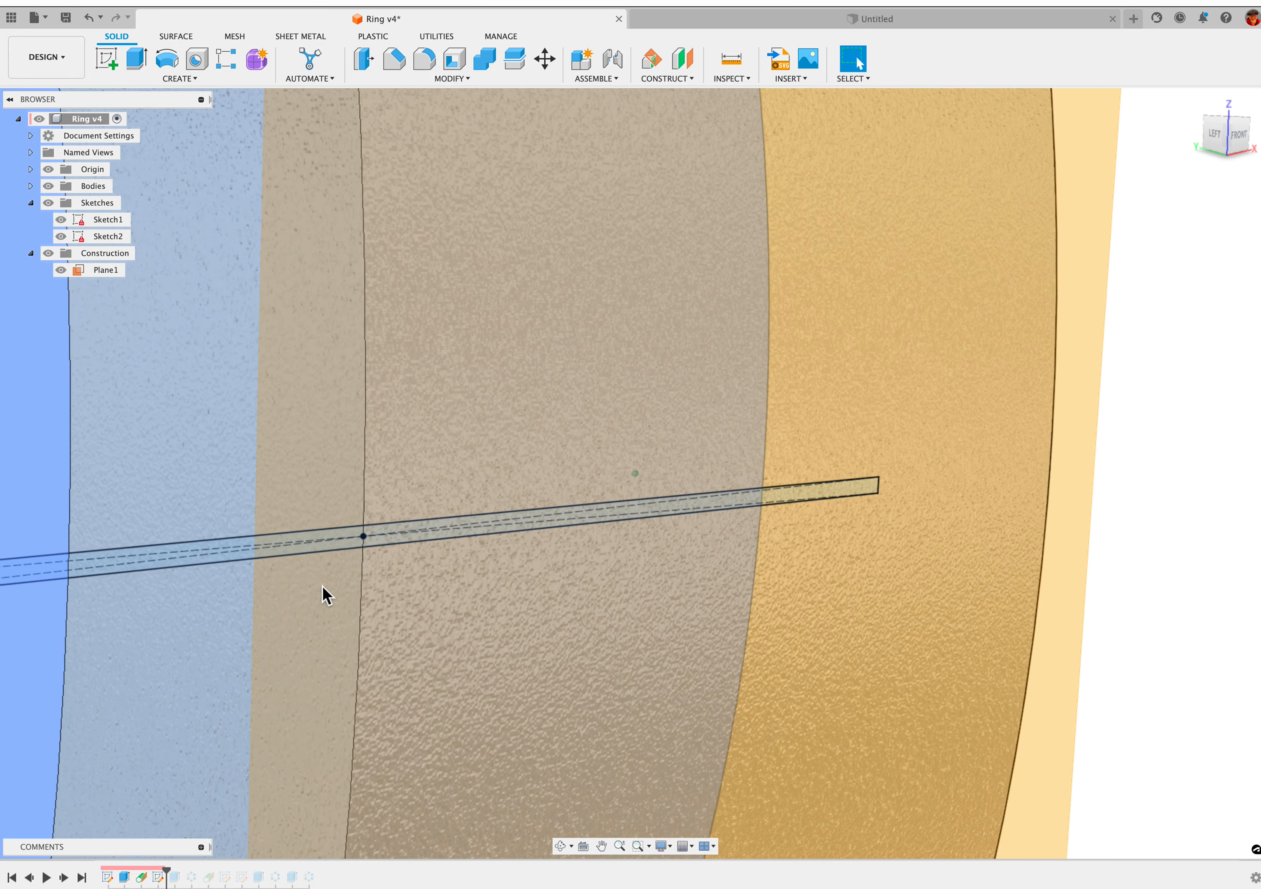
left_click(365, 536)
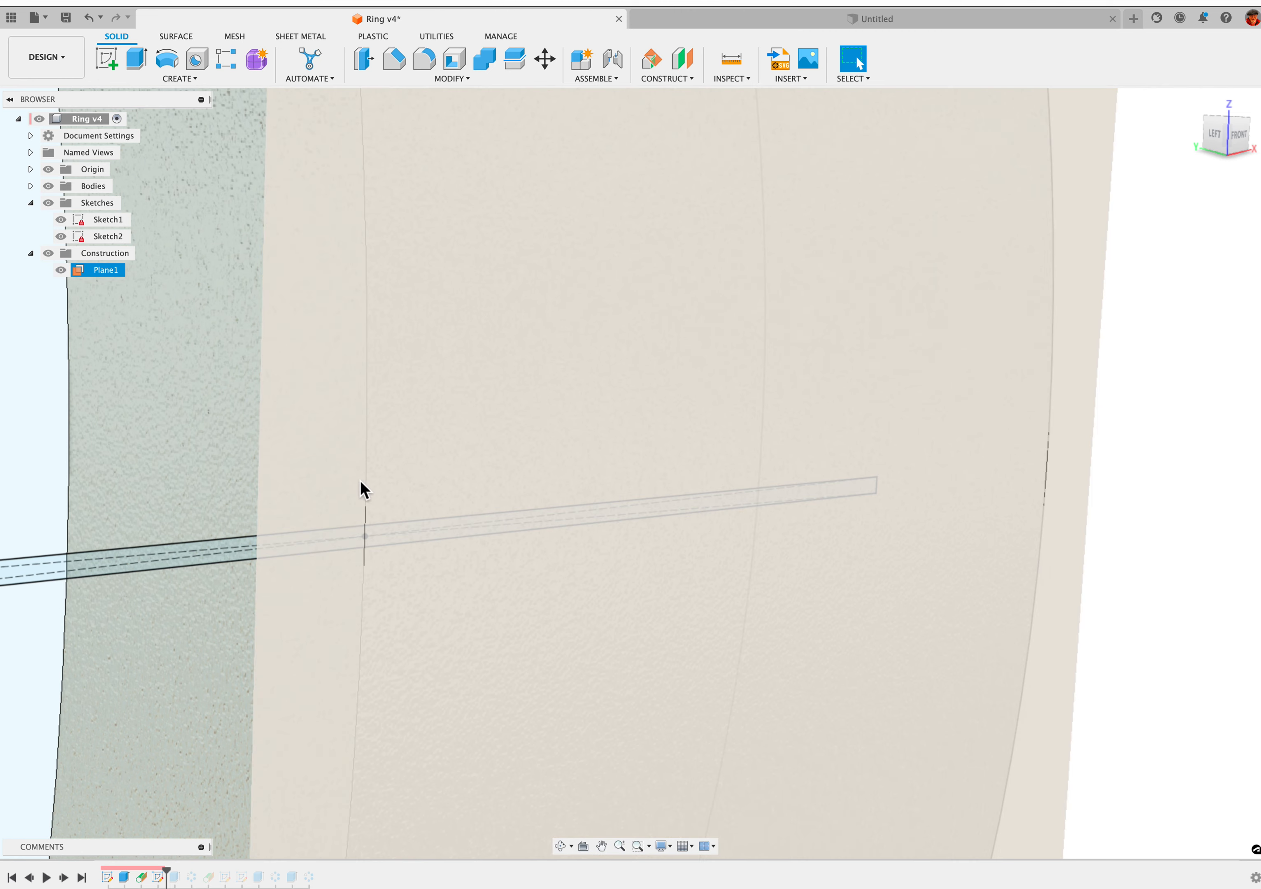
scroll(363, 529, "down", 3)
left_click(367, 531)
scroll(386, 535, "down", 6)
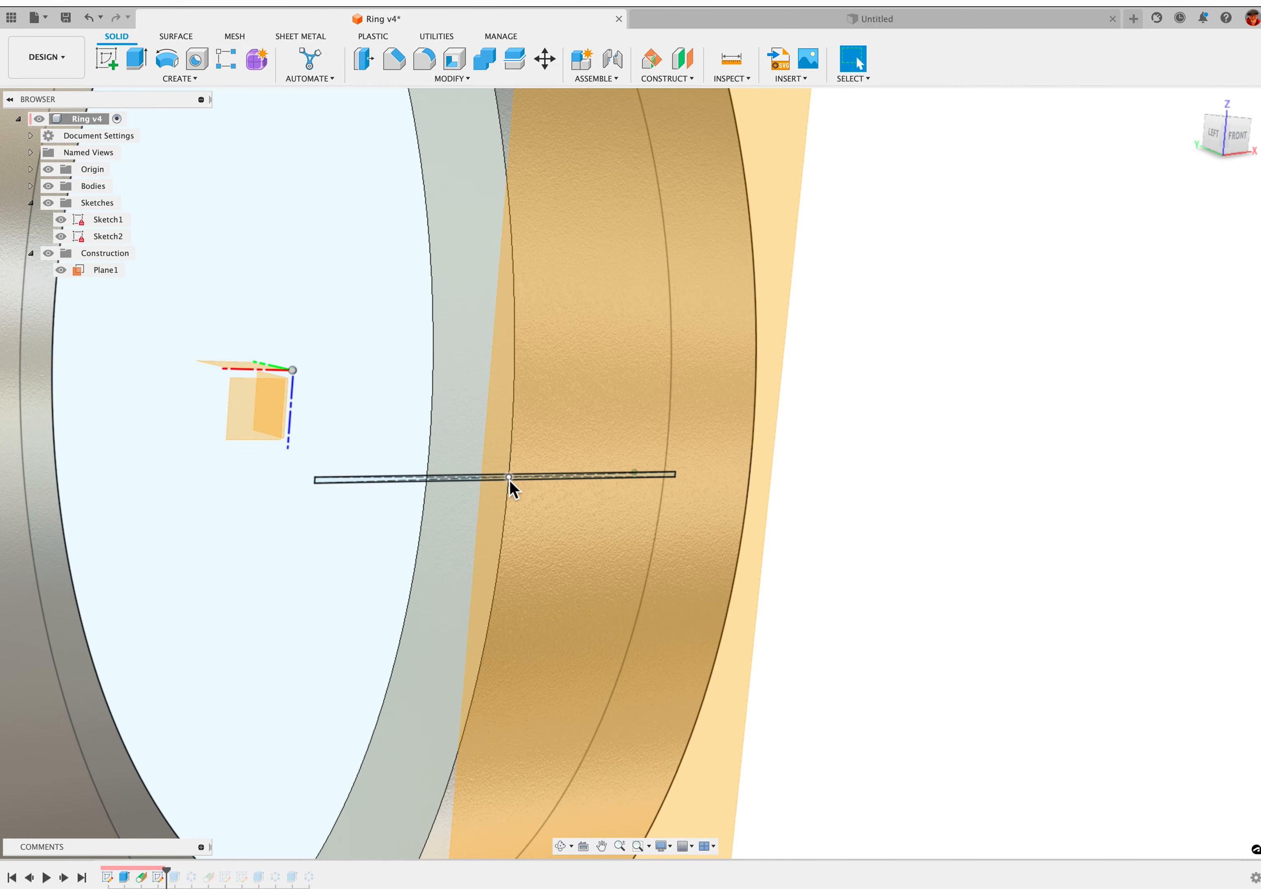
left_click(509, 480)
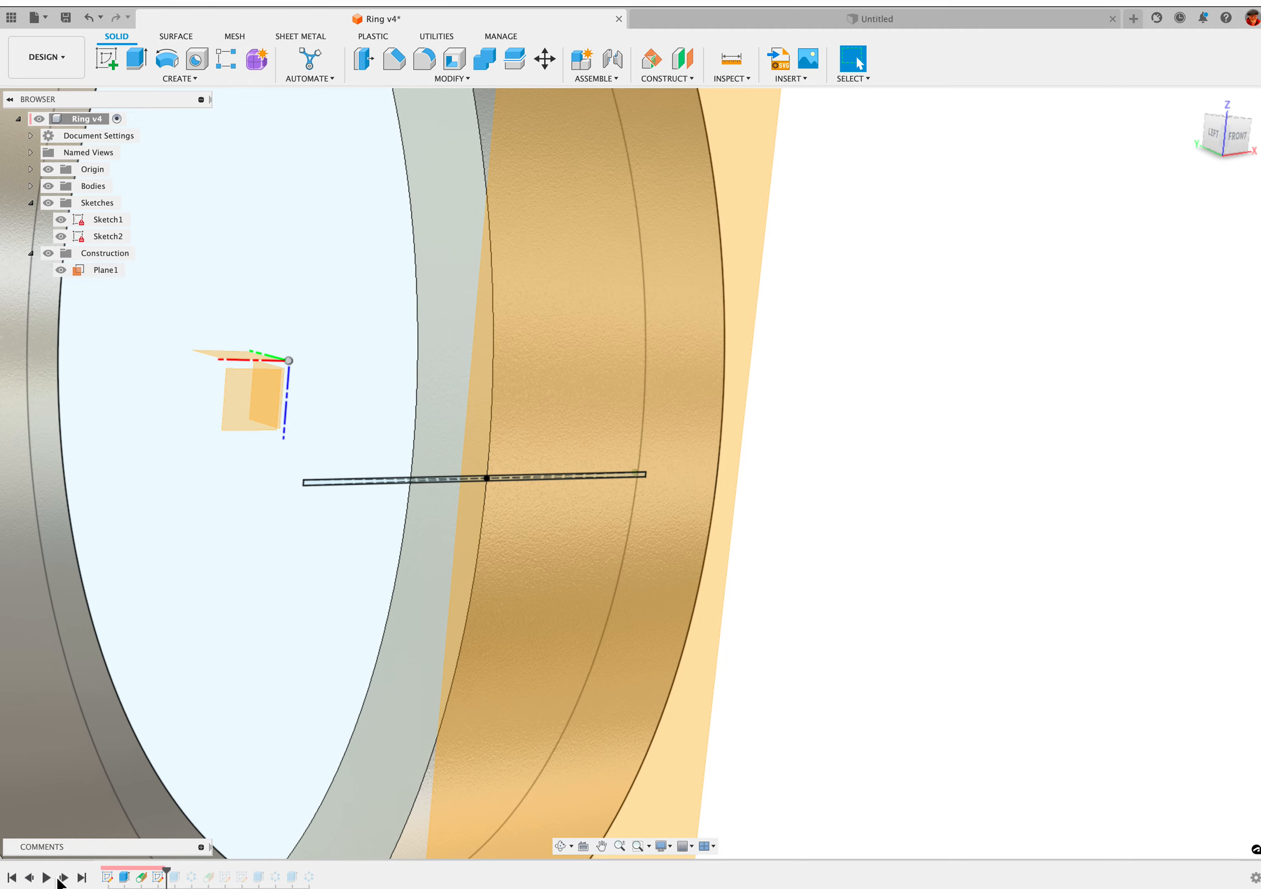
Advance the design history past the rectangle's extrusion and hide all the sketches
left_click(63, 878)
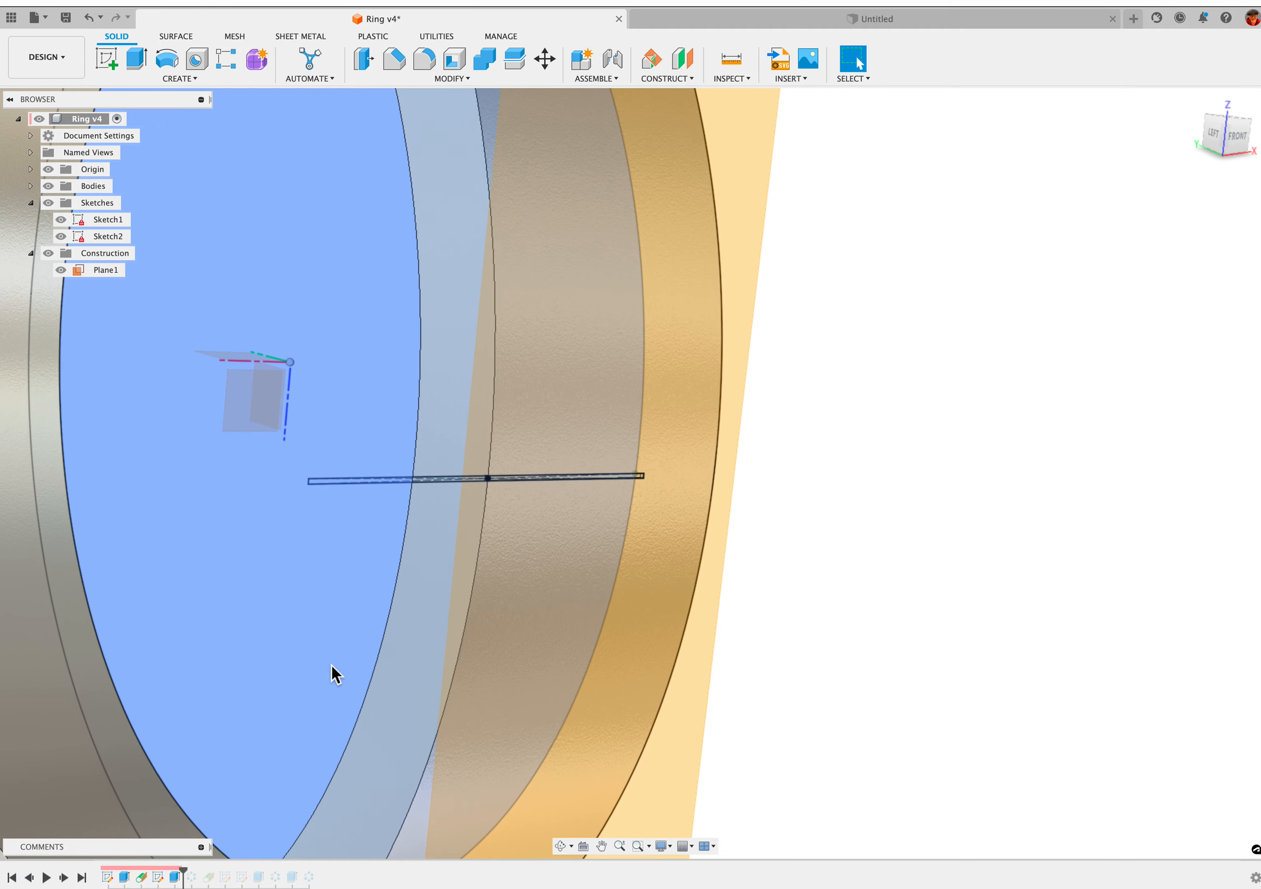
left_click(506, 608)
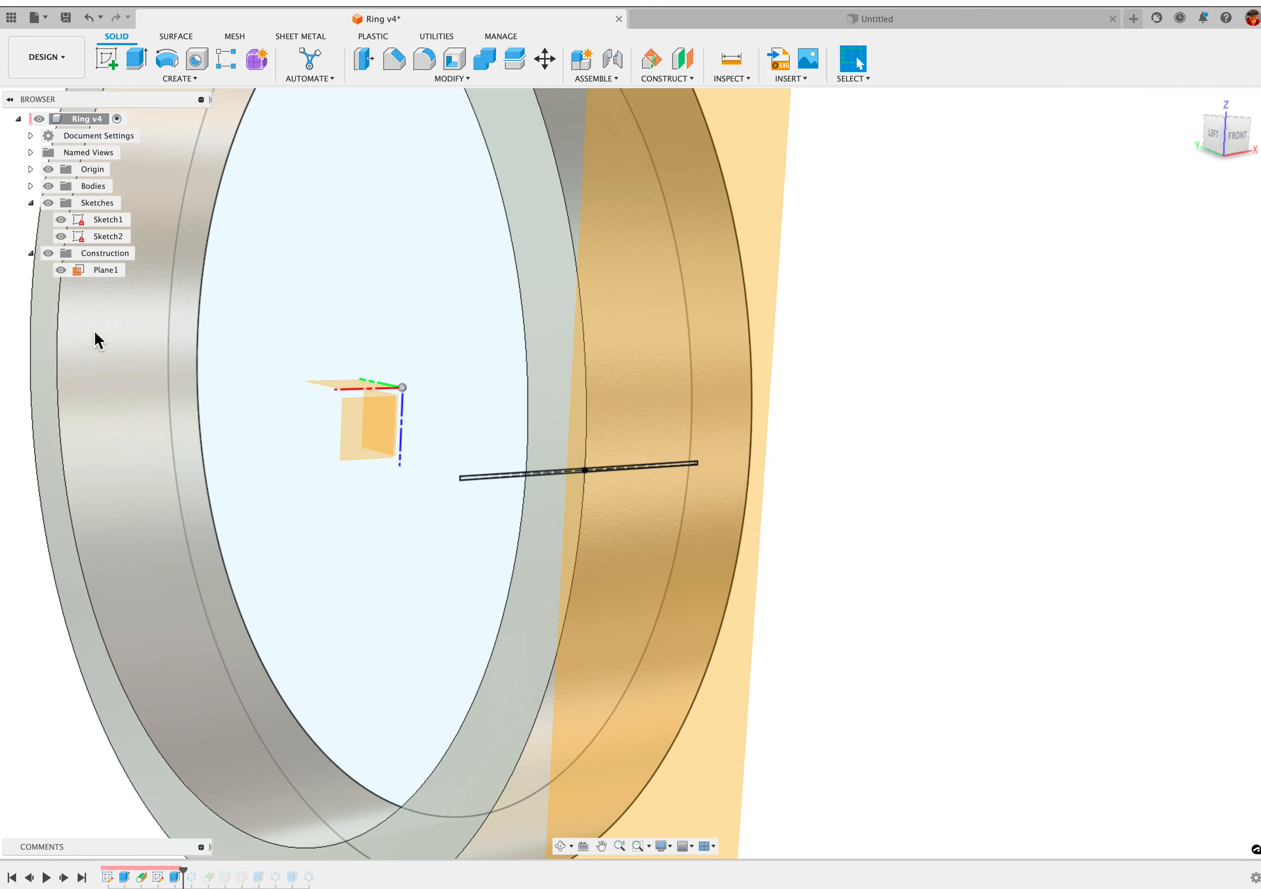
left_click(65, 257)
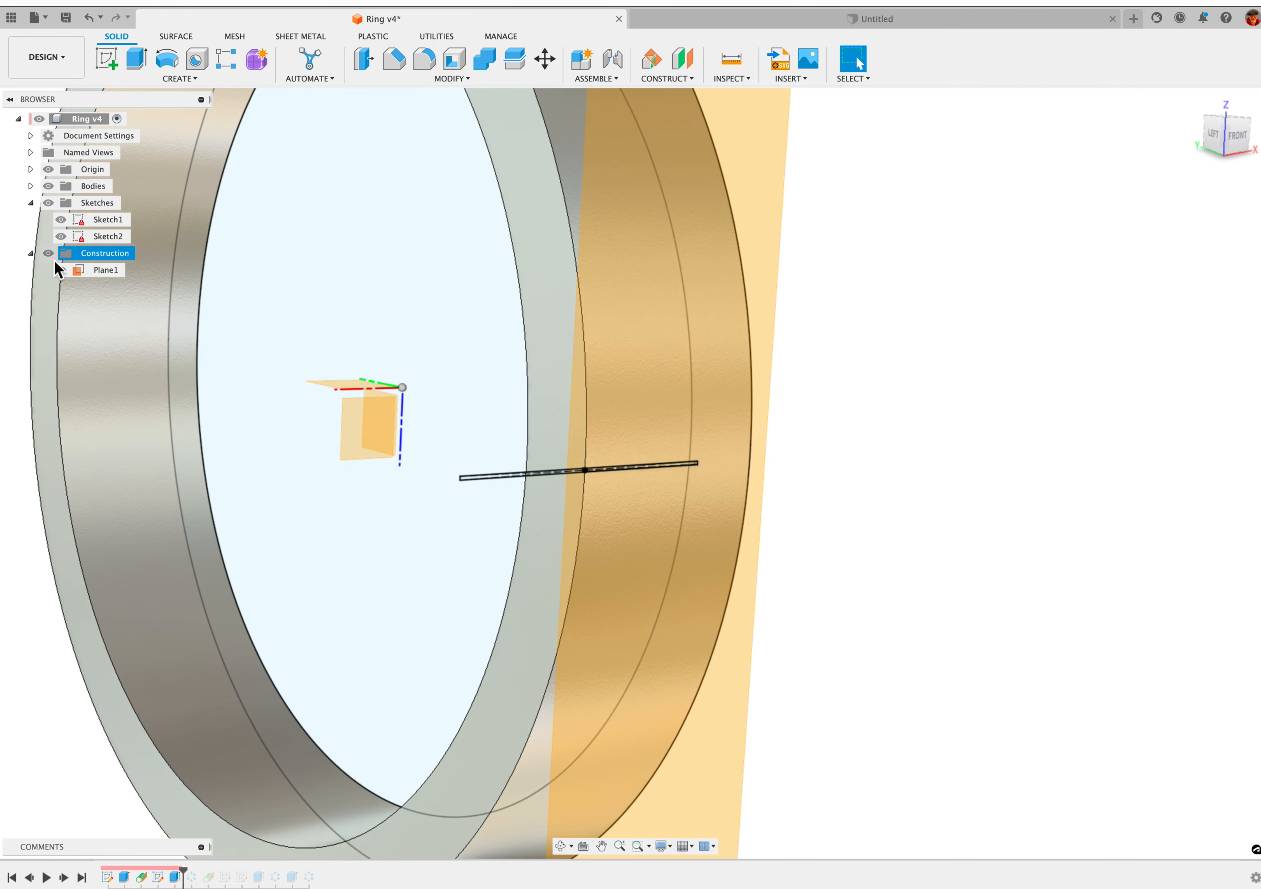
left_click(31, 253)
left_click(49, 203)
left_click(31, 253)
Advance the design history past the circular pattern, open that pattern for editing and locate the Circular Pattern command
left_click_drag(183, 871, 200, 871)
right_click(192, 875)
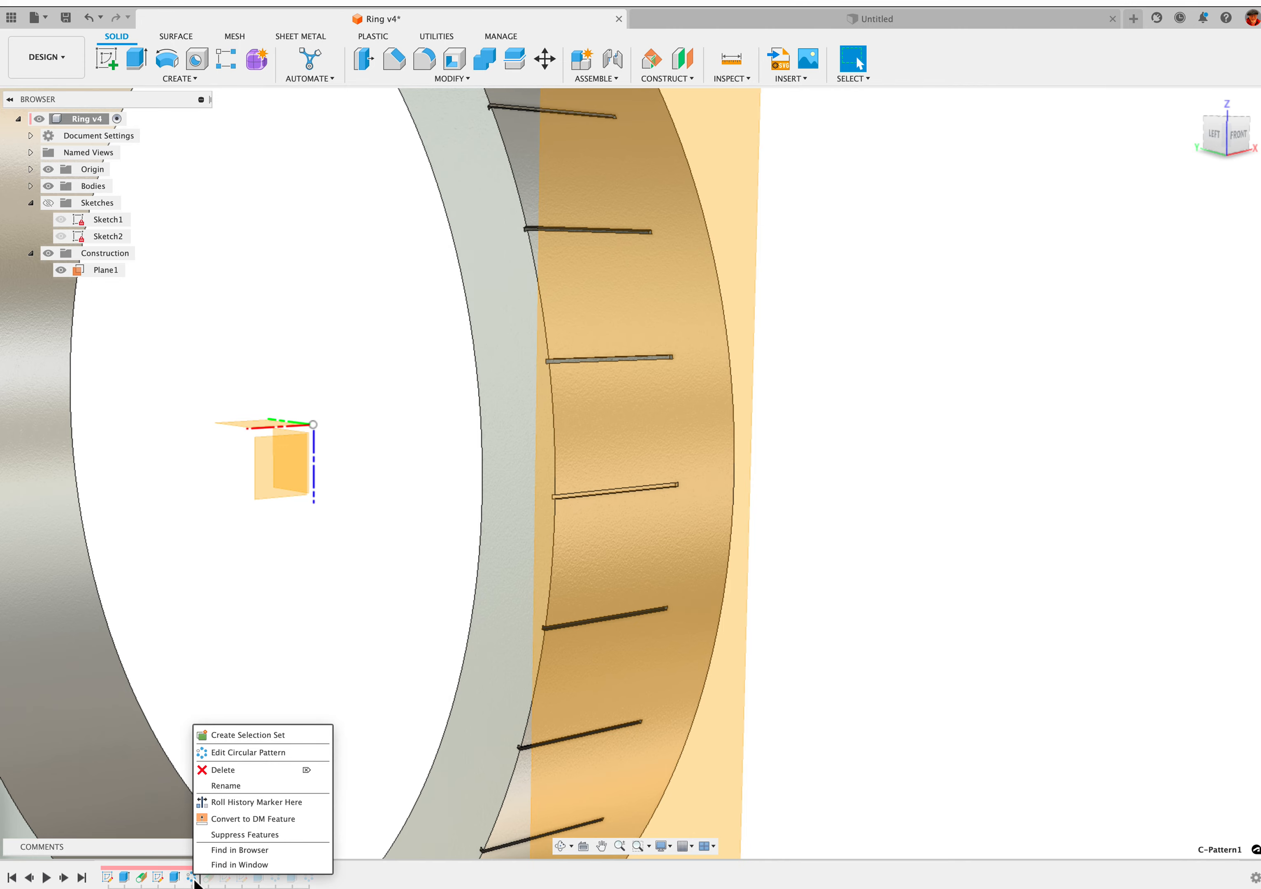
left_click(249, 758)
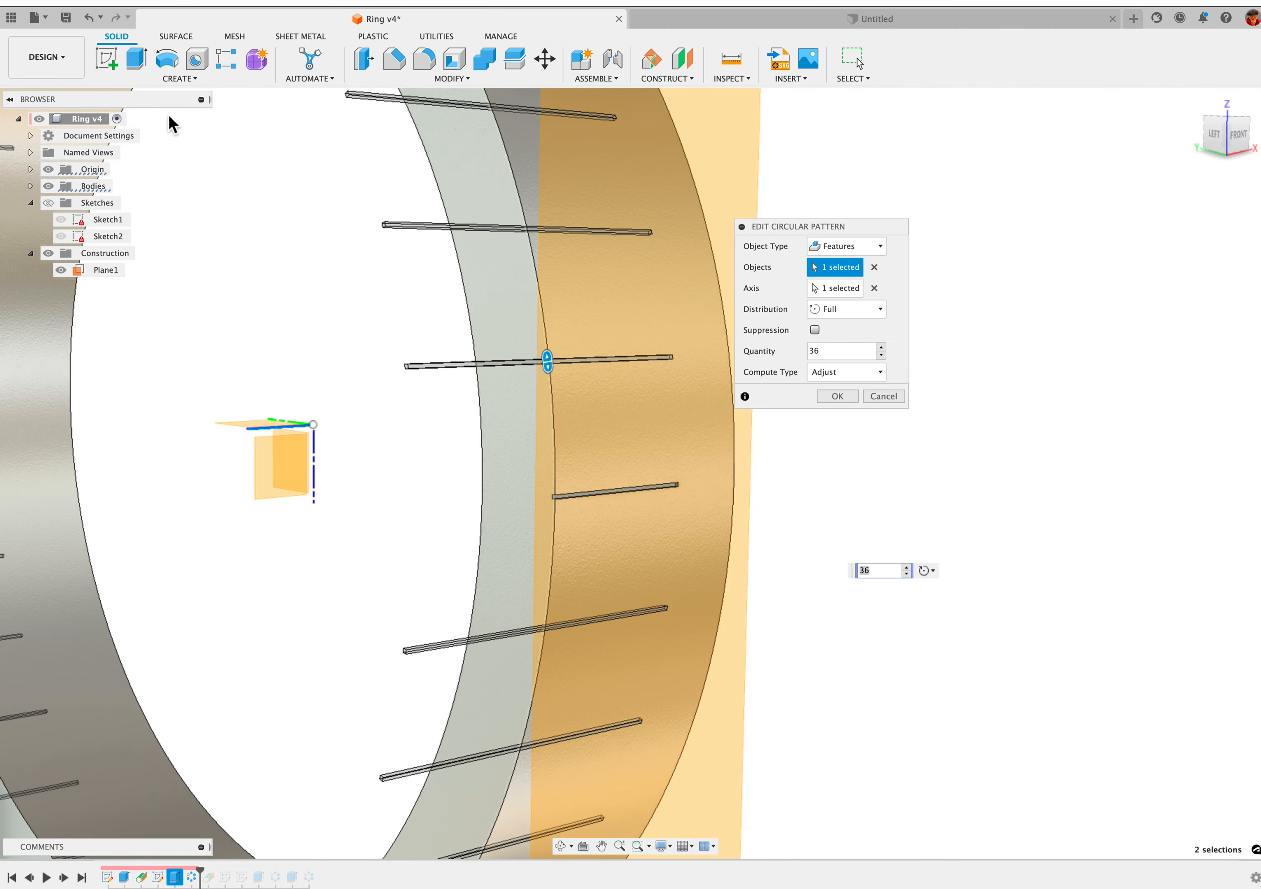
left_click(187, 81)
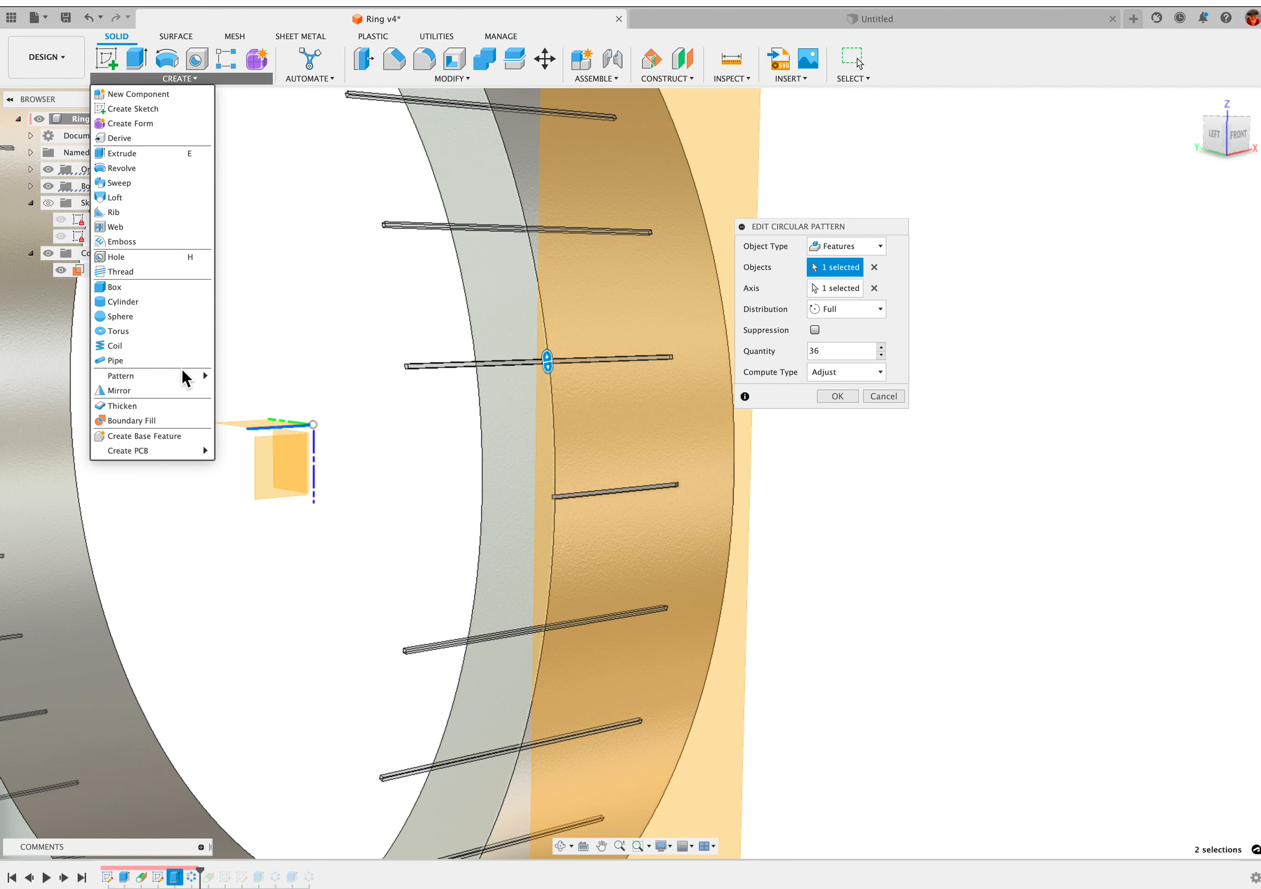
mouse_move(184, 378)
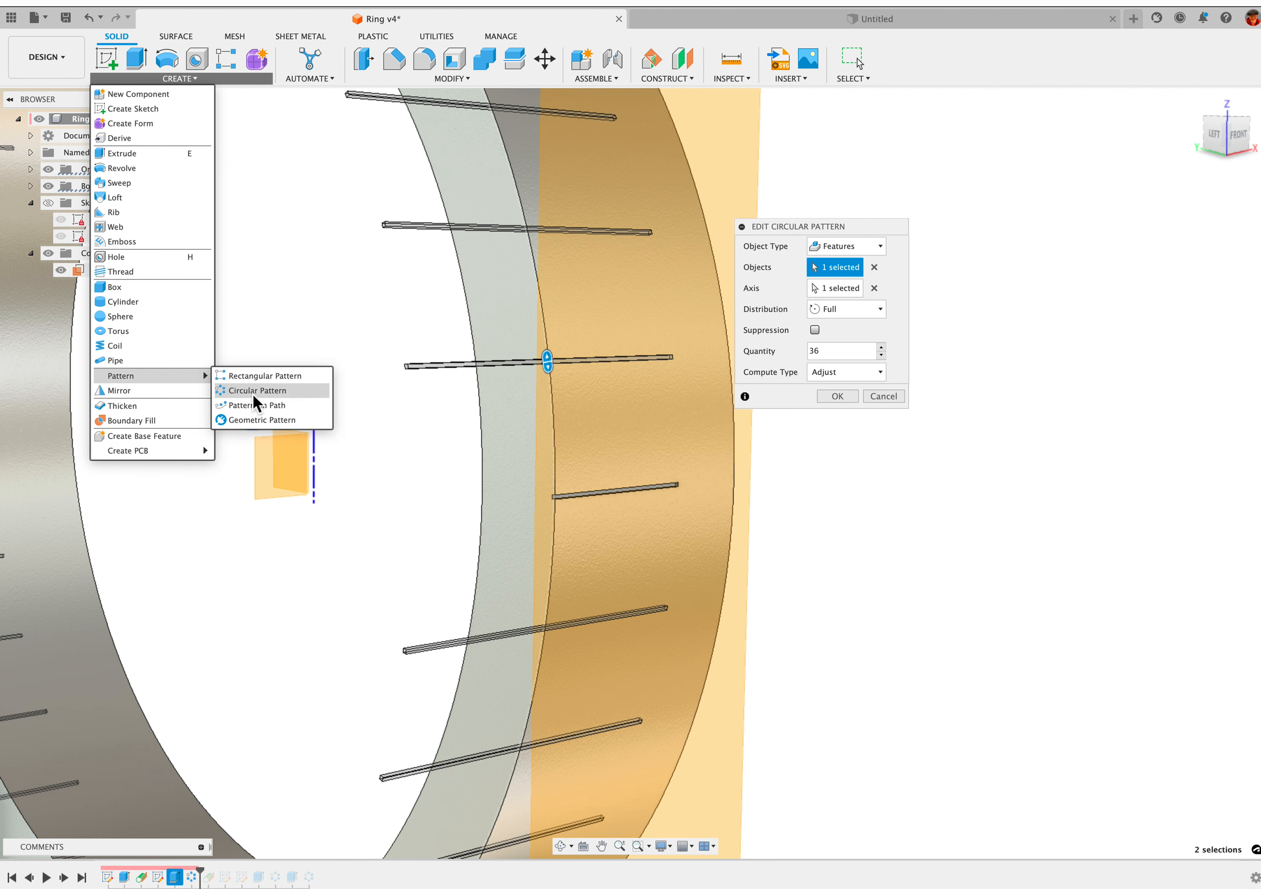
left_click(1016, 243)
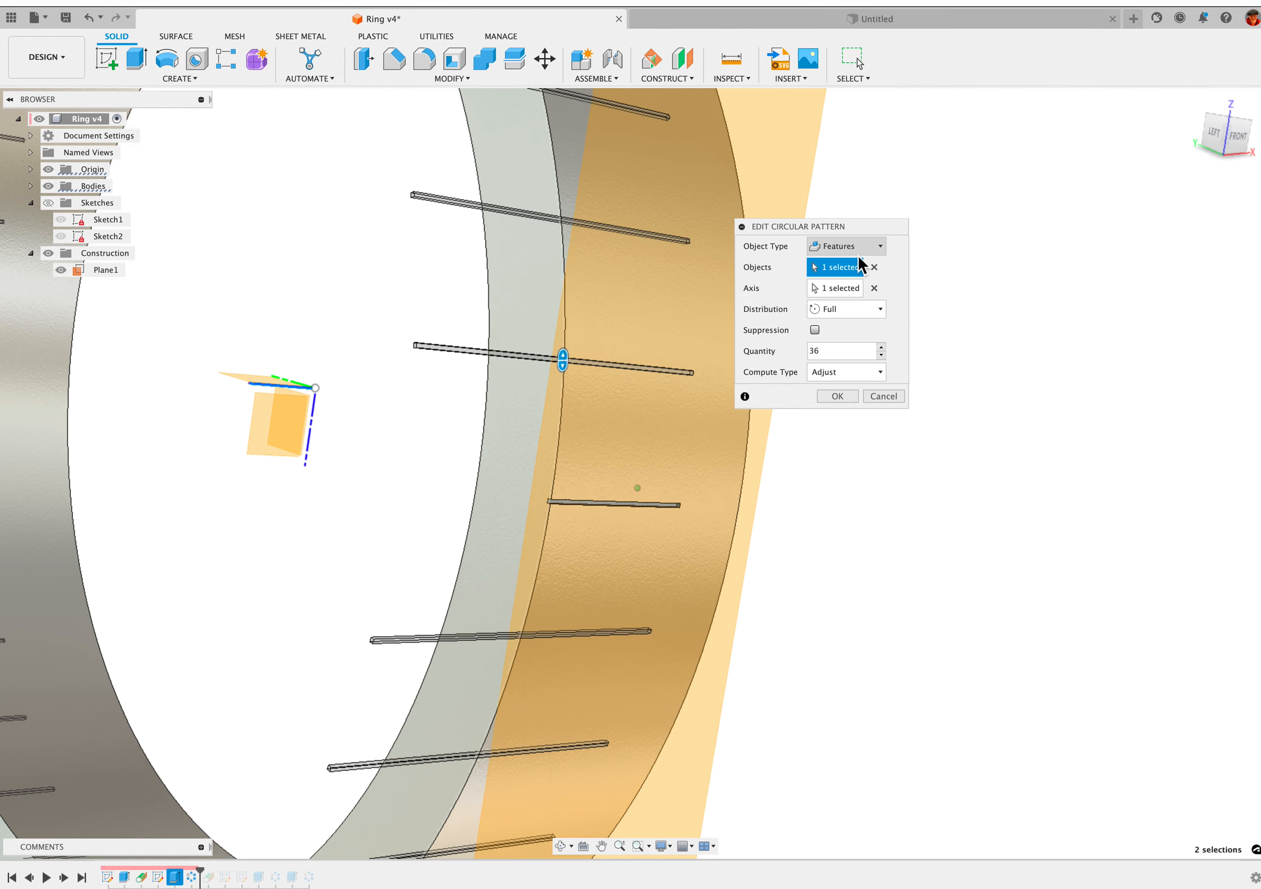
Review the circular pattern's object type choices and quantity around the whole ring, accepting the settings as they are
left_click(841, 244)
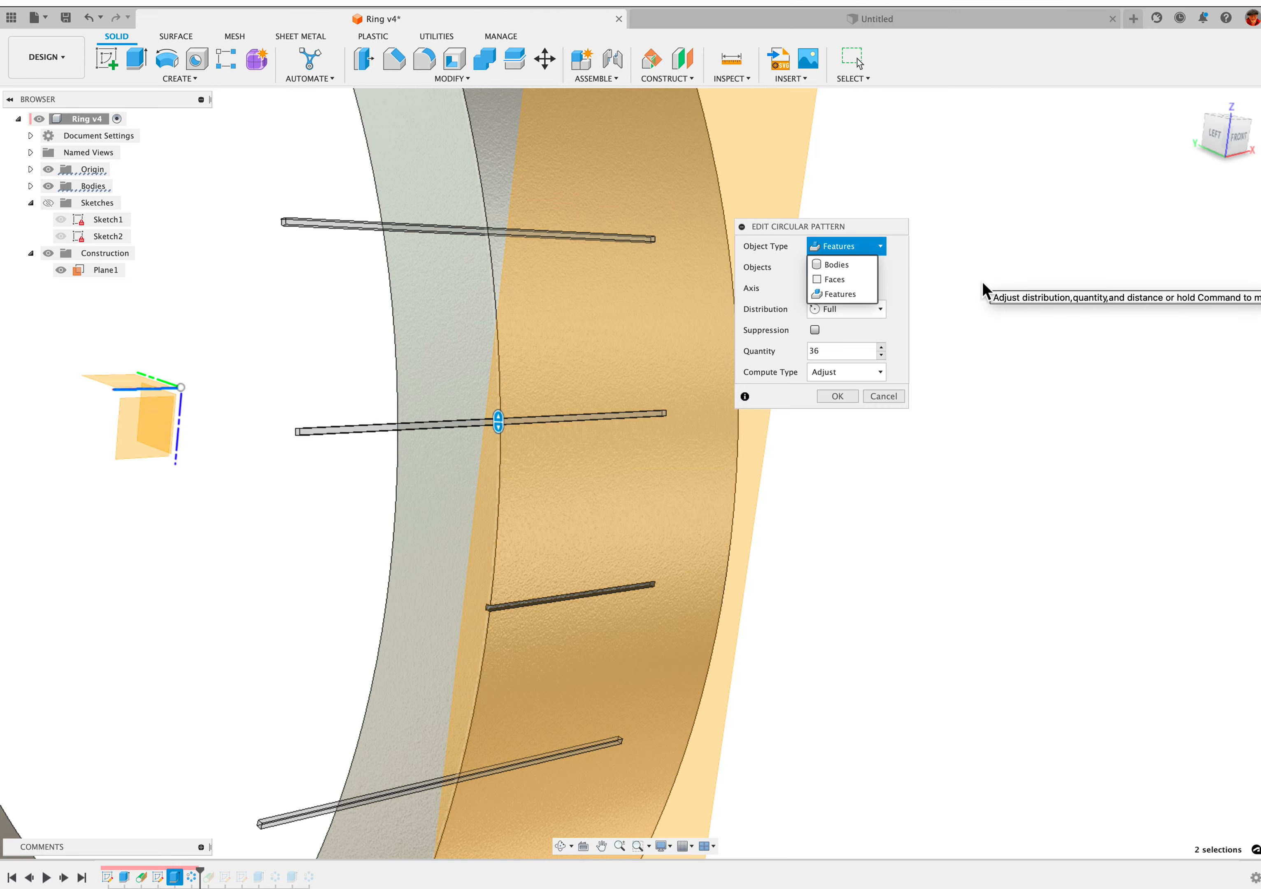
left_click(982, 281)
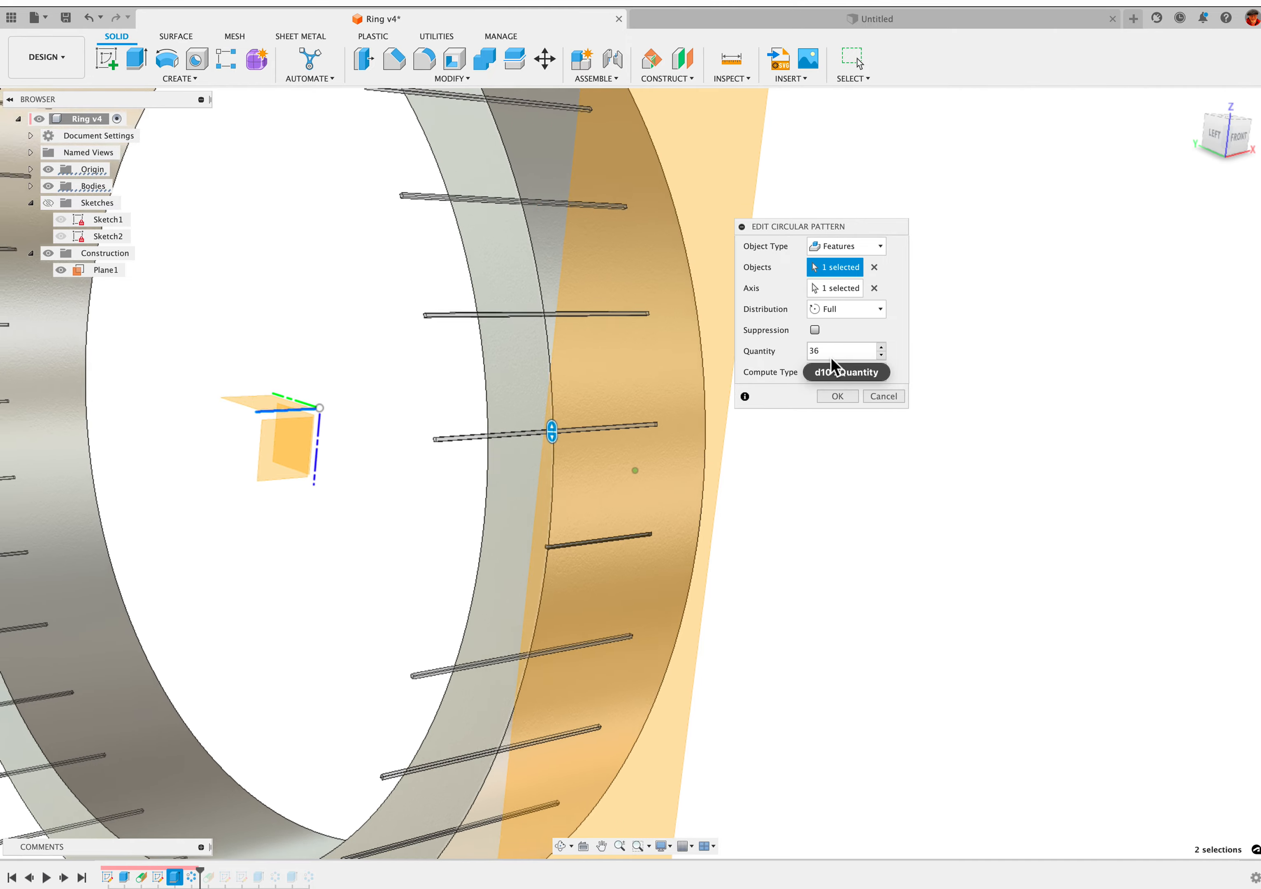
scroll(910, 430, "down", 5)
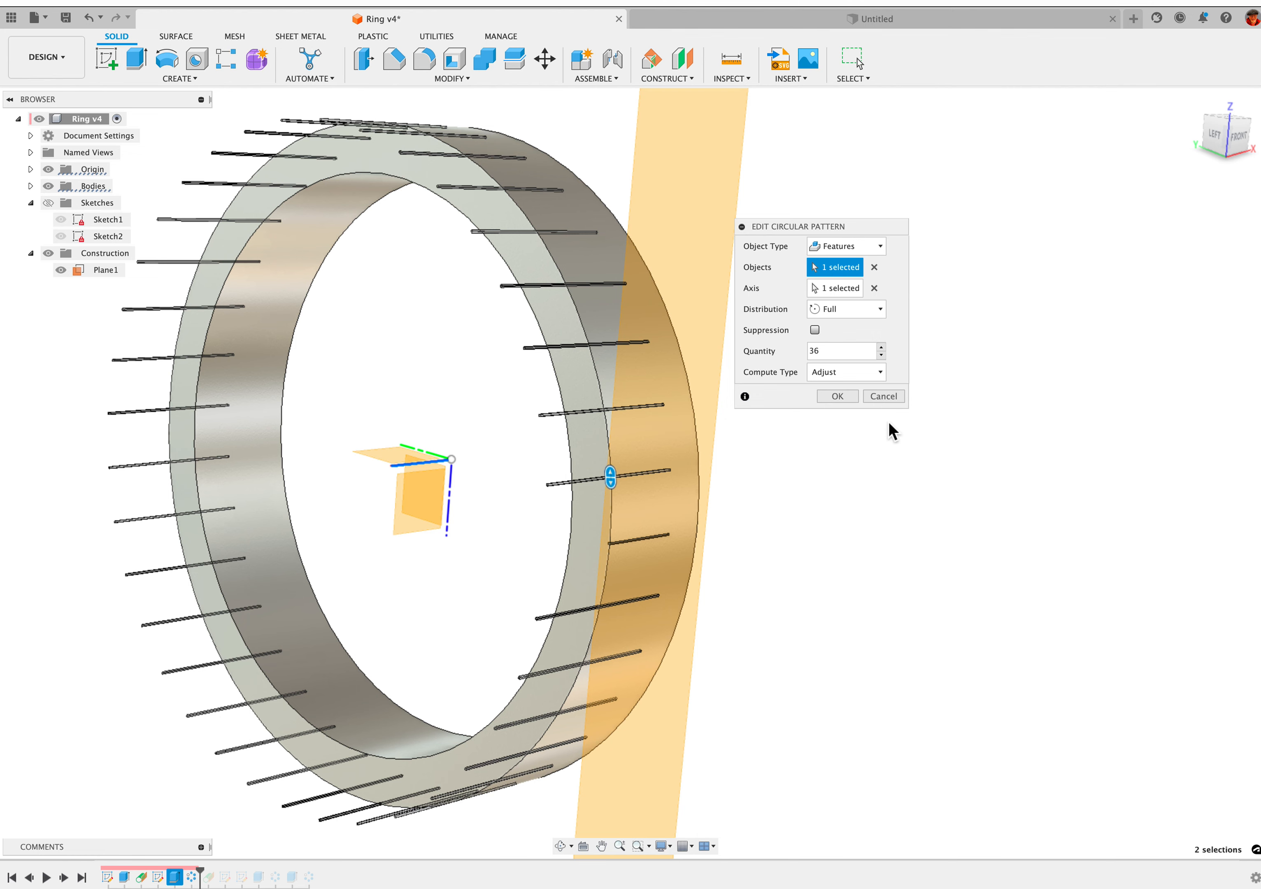
left_click(845, 404)
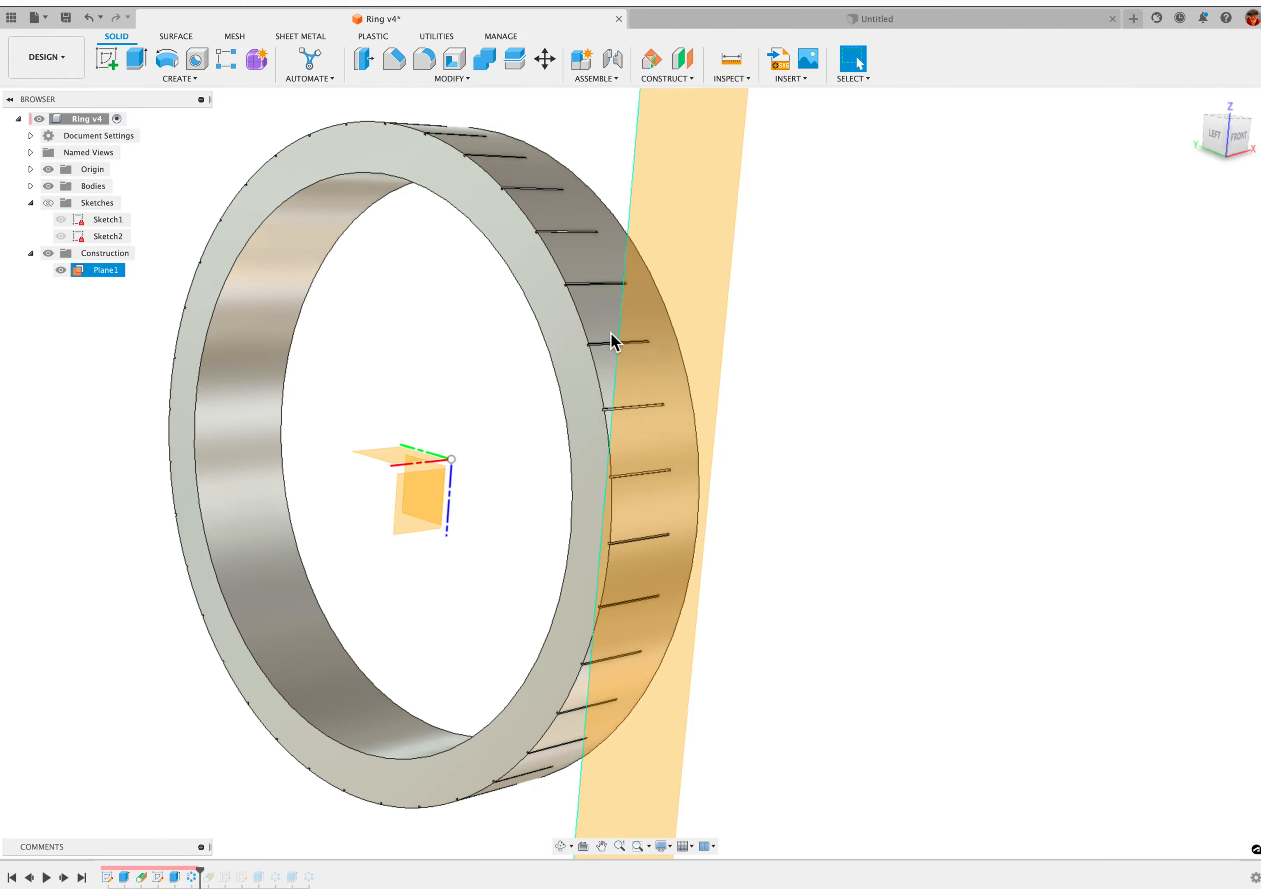
scroll(543, 375, "down", 1)
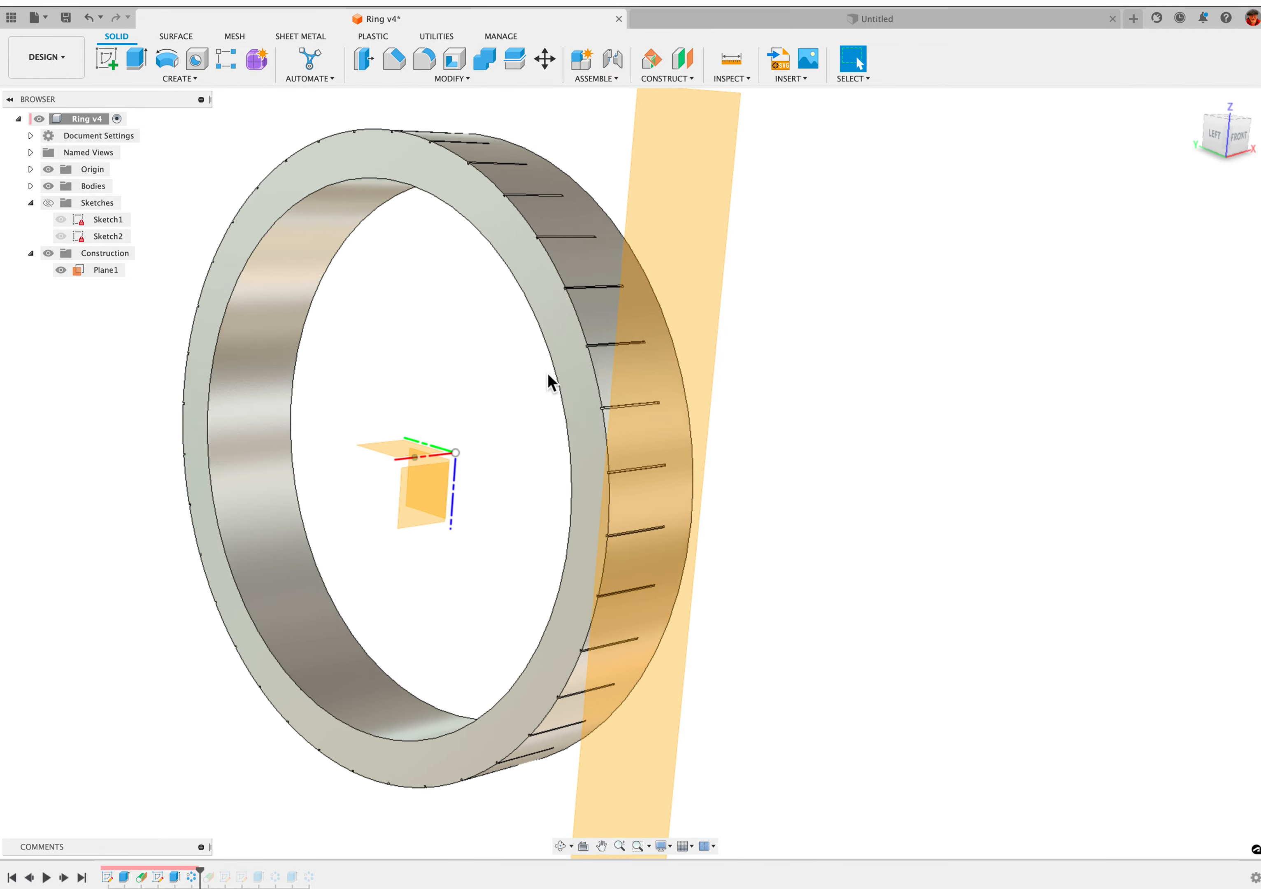
scroll(588, 389, "up", 1)
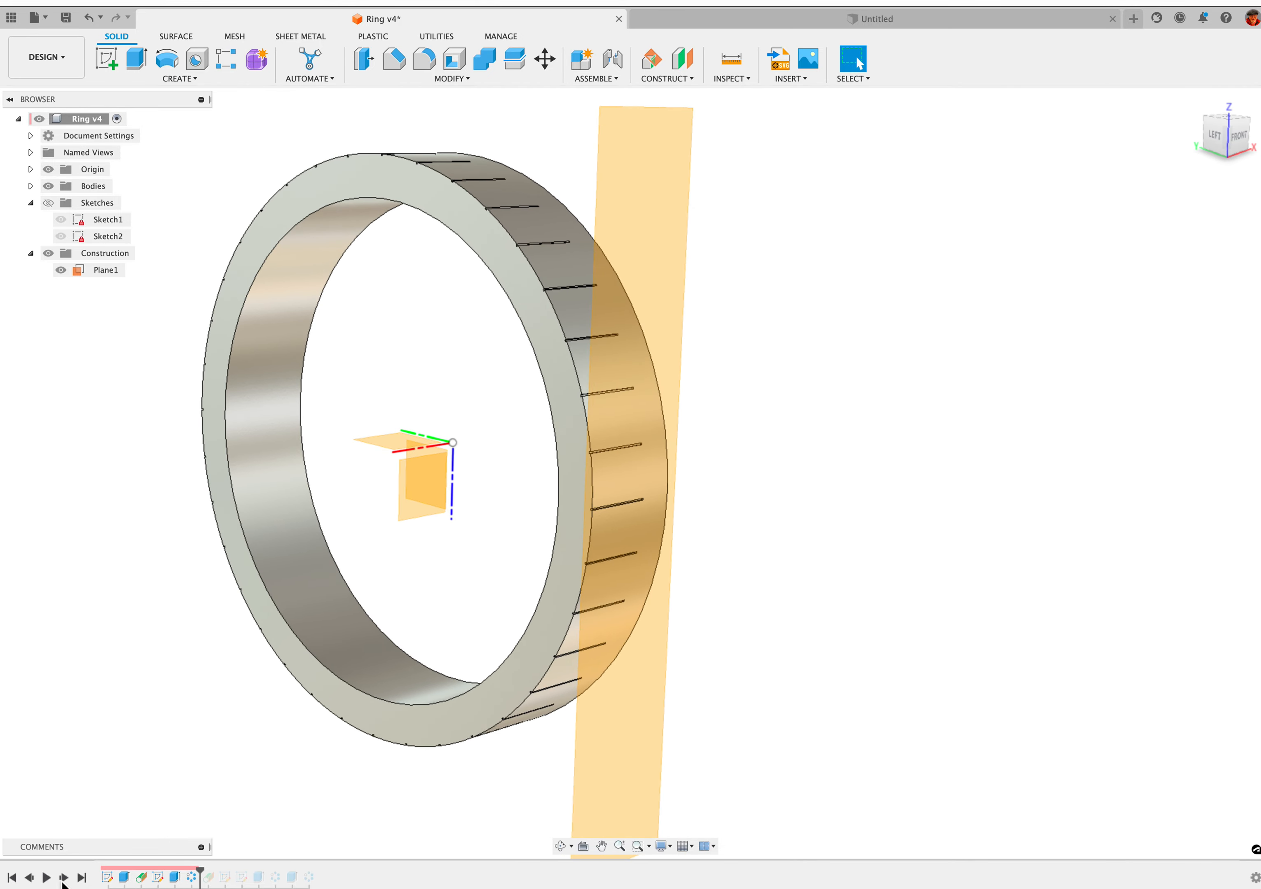
left_click(625, 450)
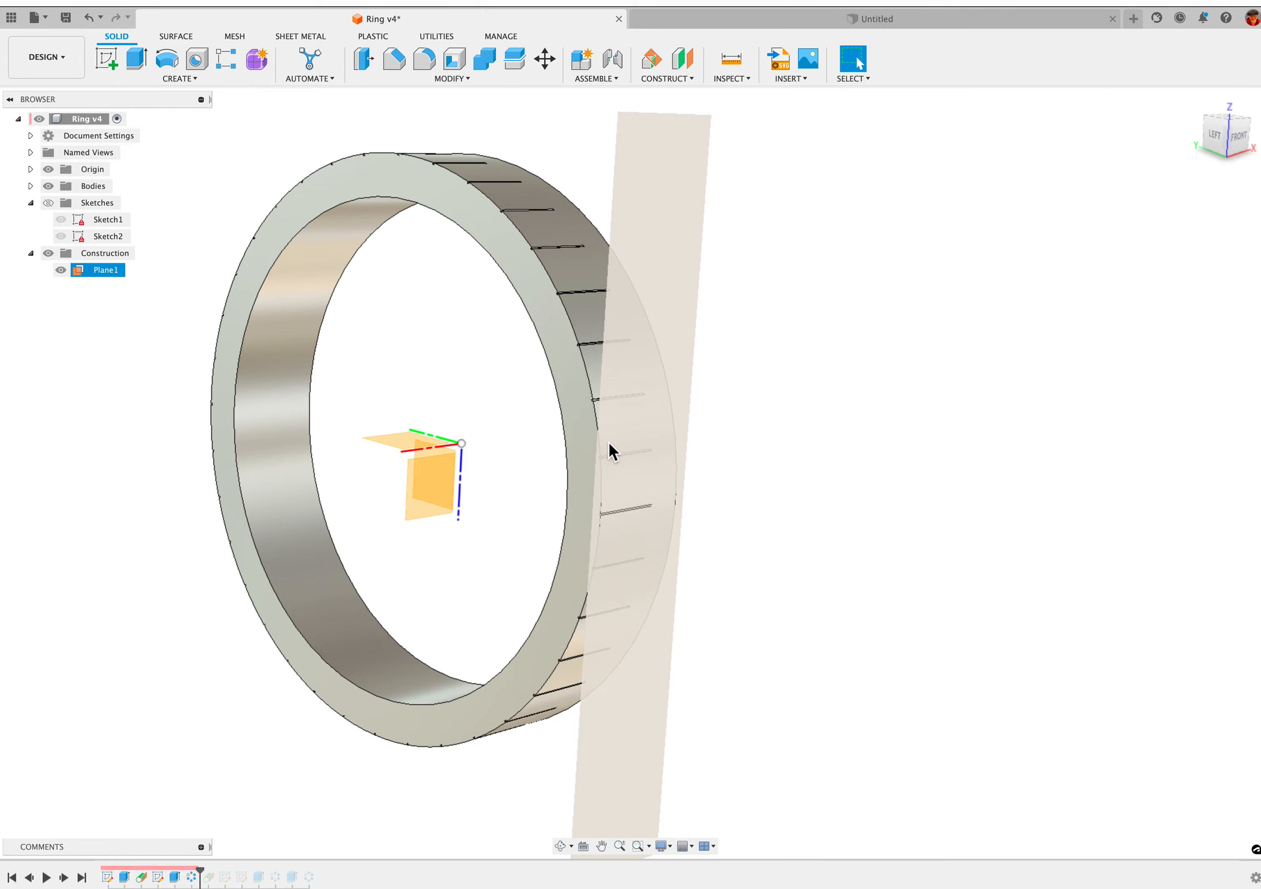
left_click(268, 750)
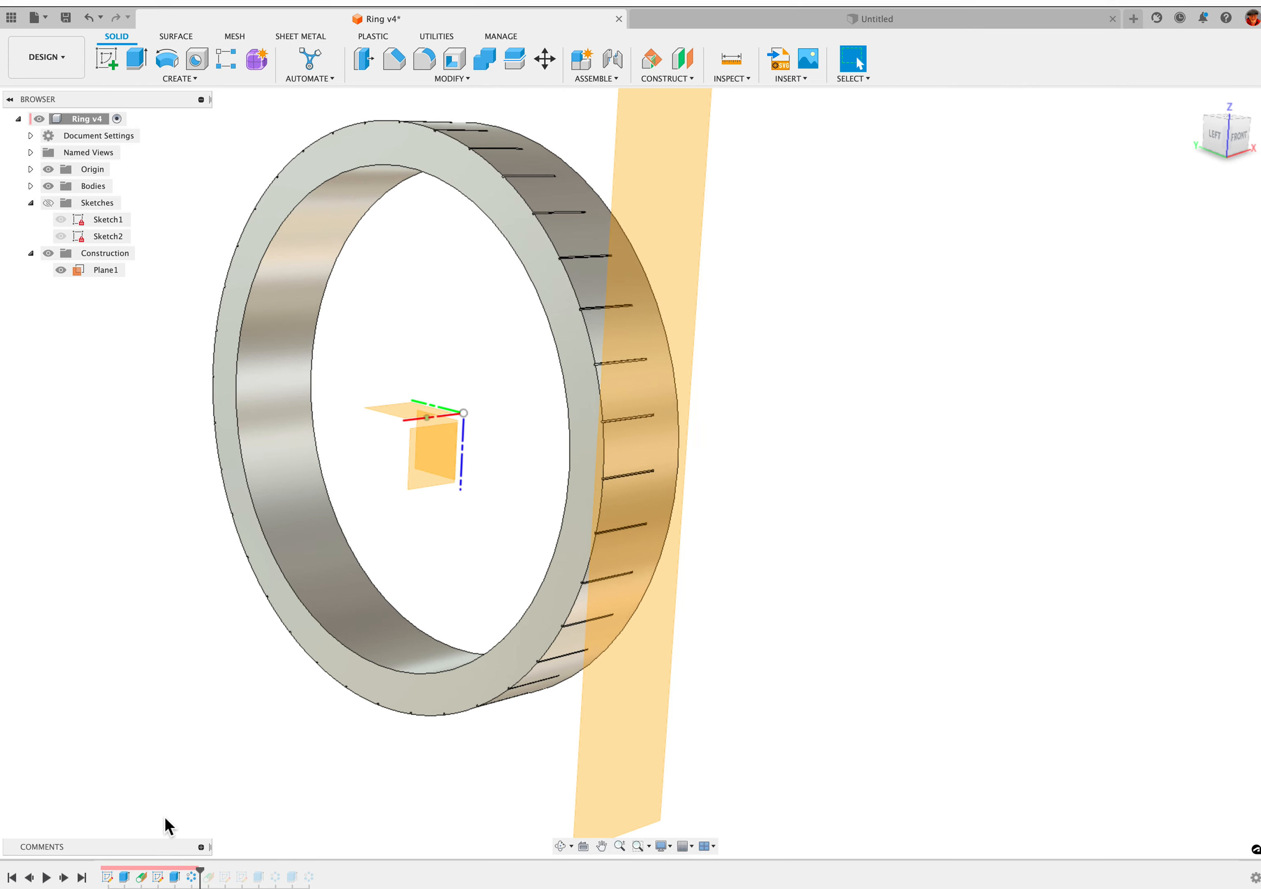
Advance the design history past the second tangent plane and review its face and angle settings, accepting them as they are
left_click(63, 879)
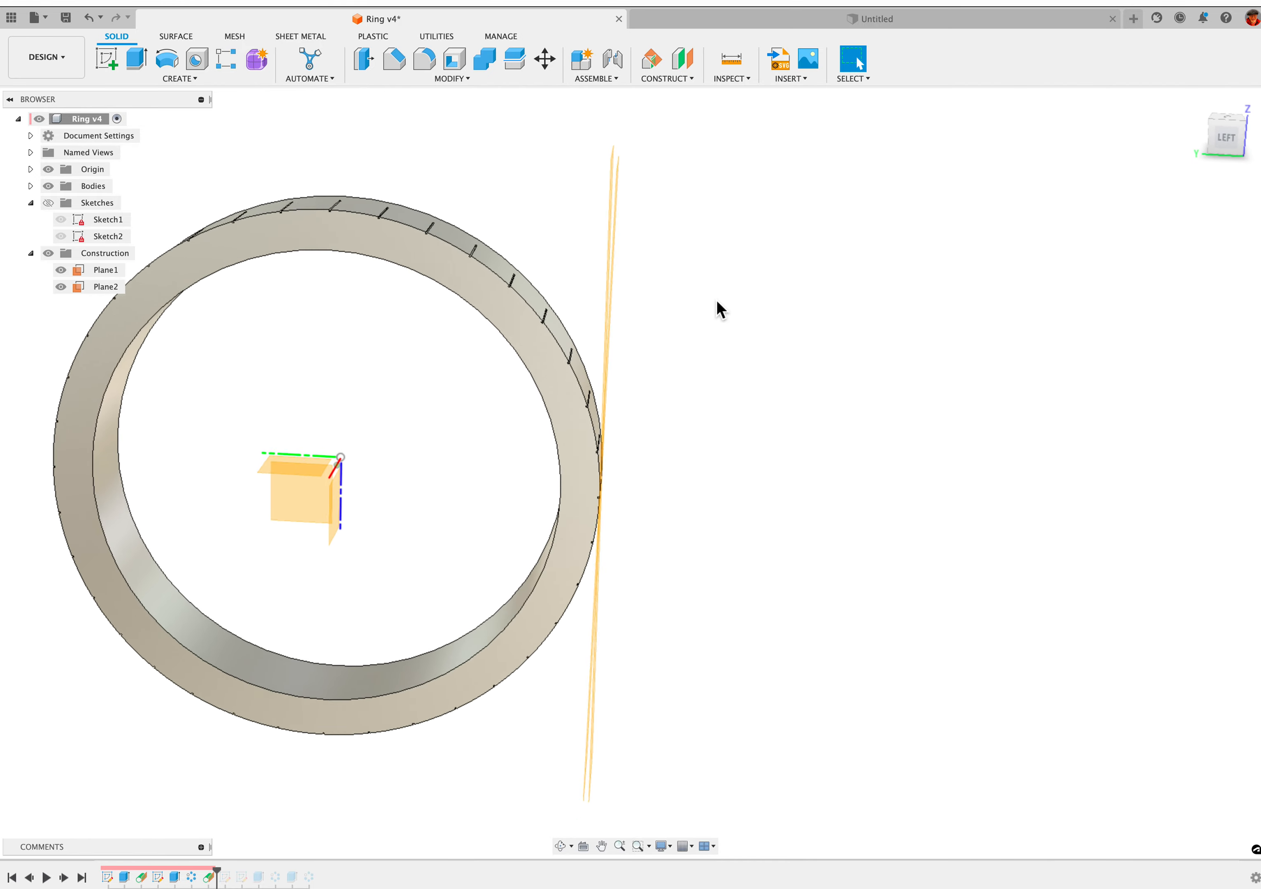
right_click(207, 877)
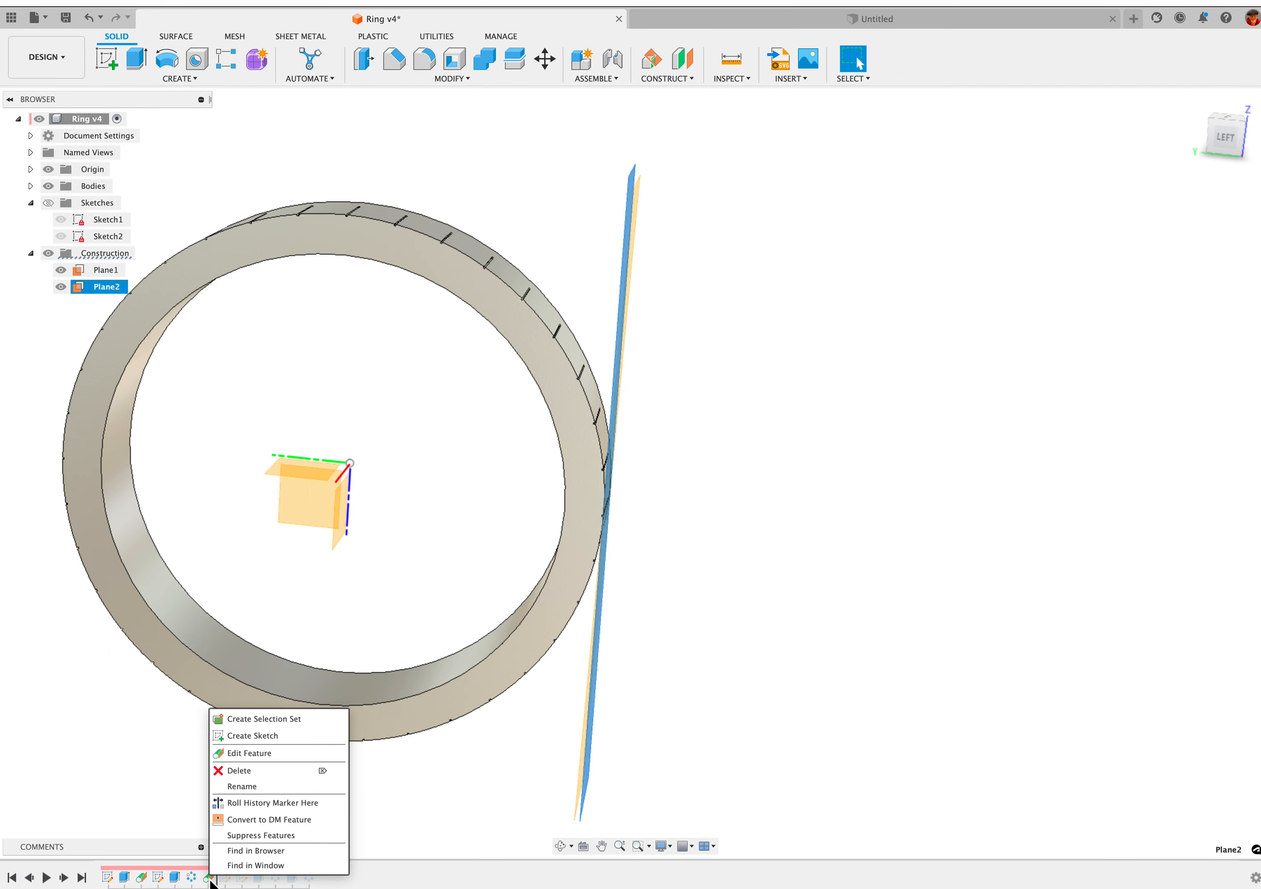
left_click(260, 751)
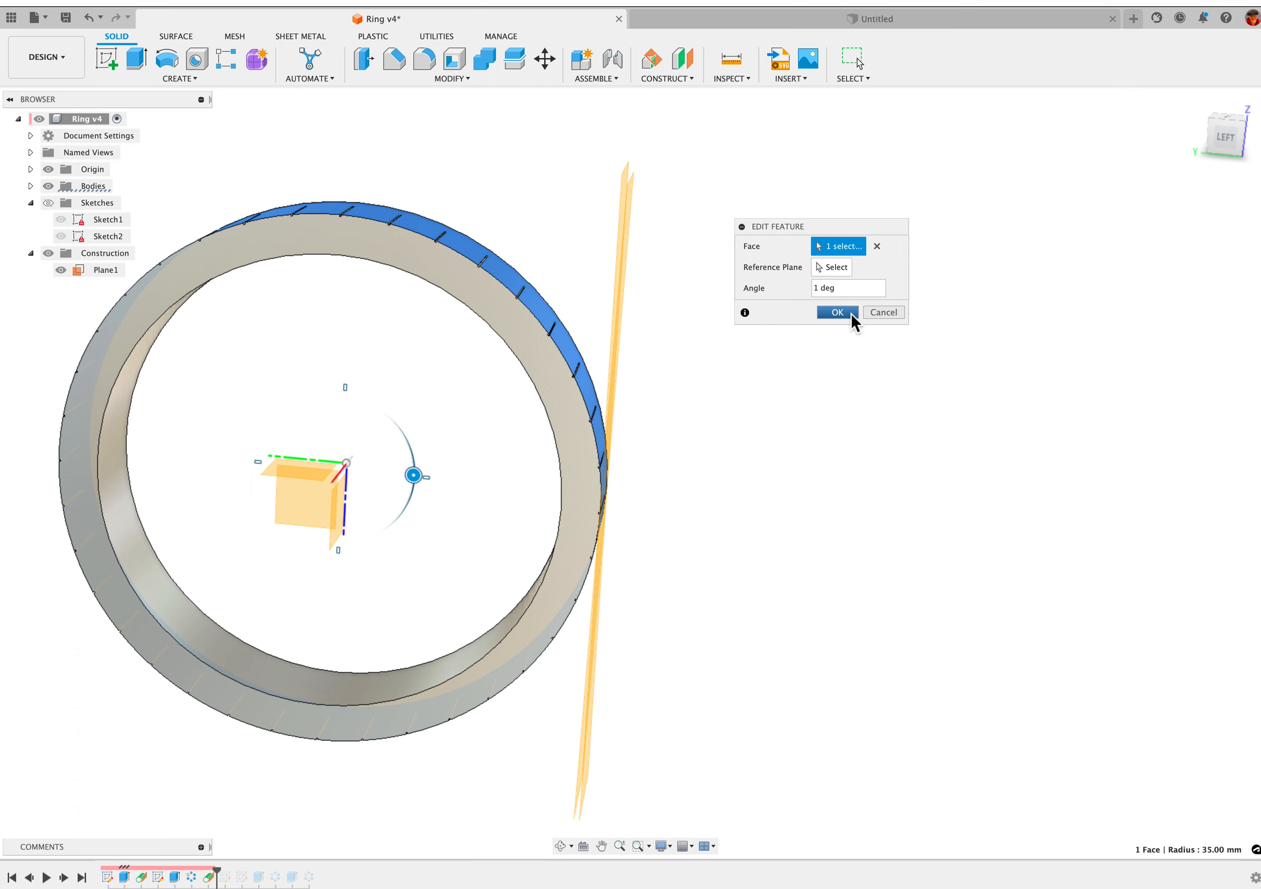
left_click(837, 312)
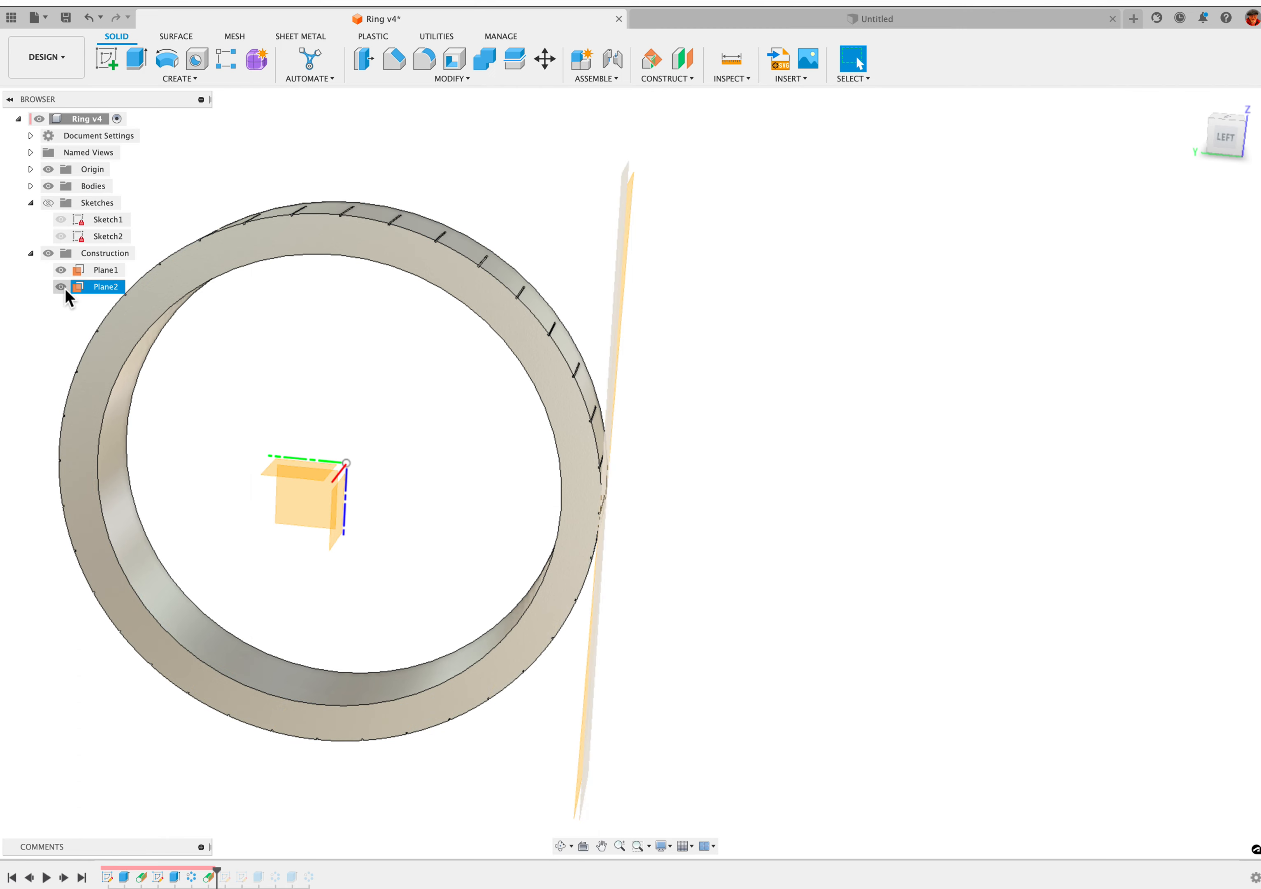
Hide the first tangent plane and examine how the second one sits against the ring's outer face
left_click(62, 270)
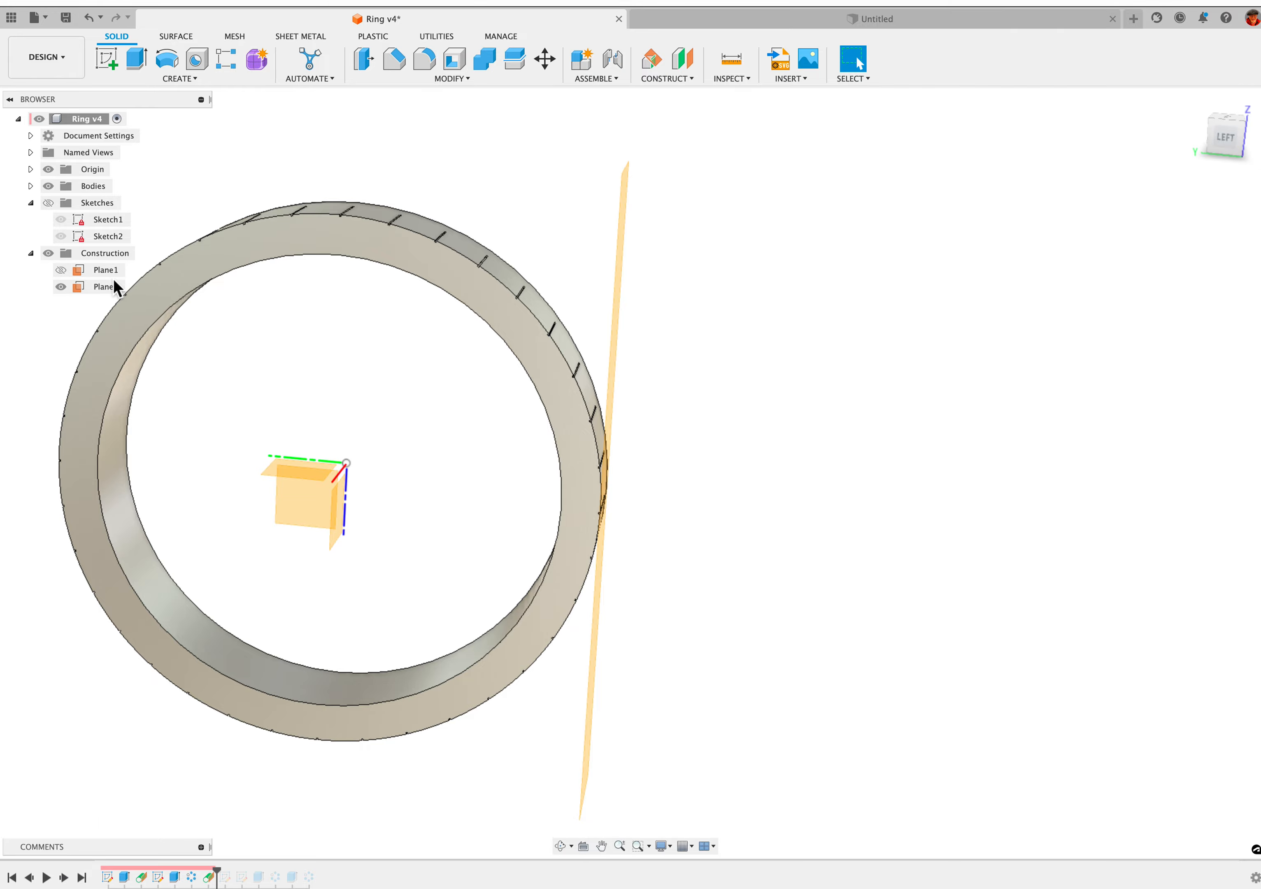
scroll(687, 469, "down", 3)
middle_click_drag(387, 716, 653, 341, "shift")
scroll(653, 341, "down", 2)
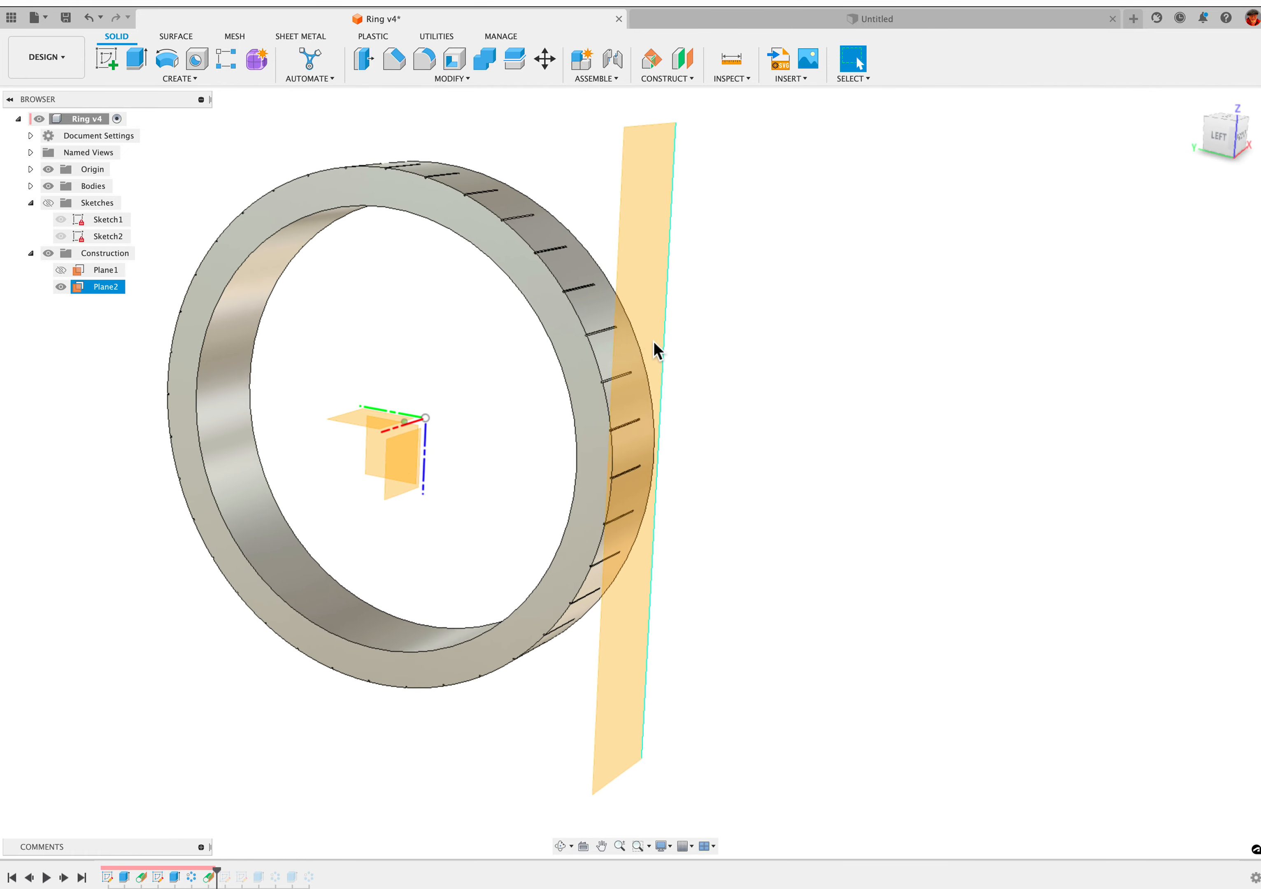
middle_click_drag(645, 461, 643, 466, "shift")
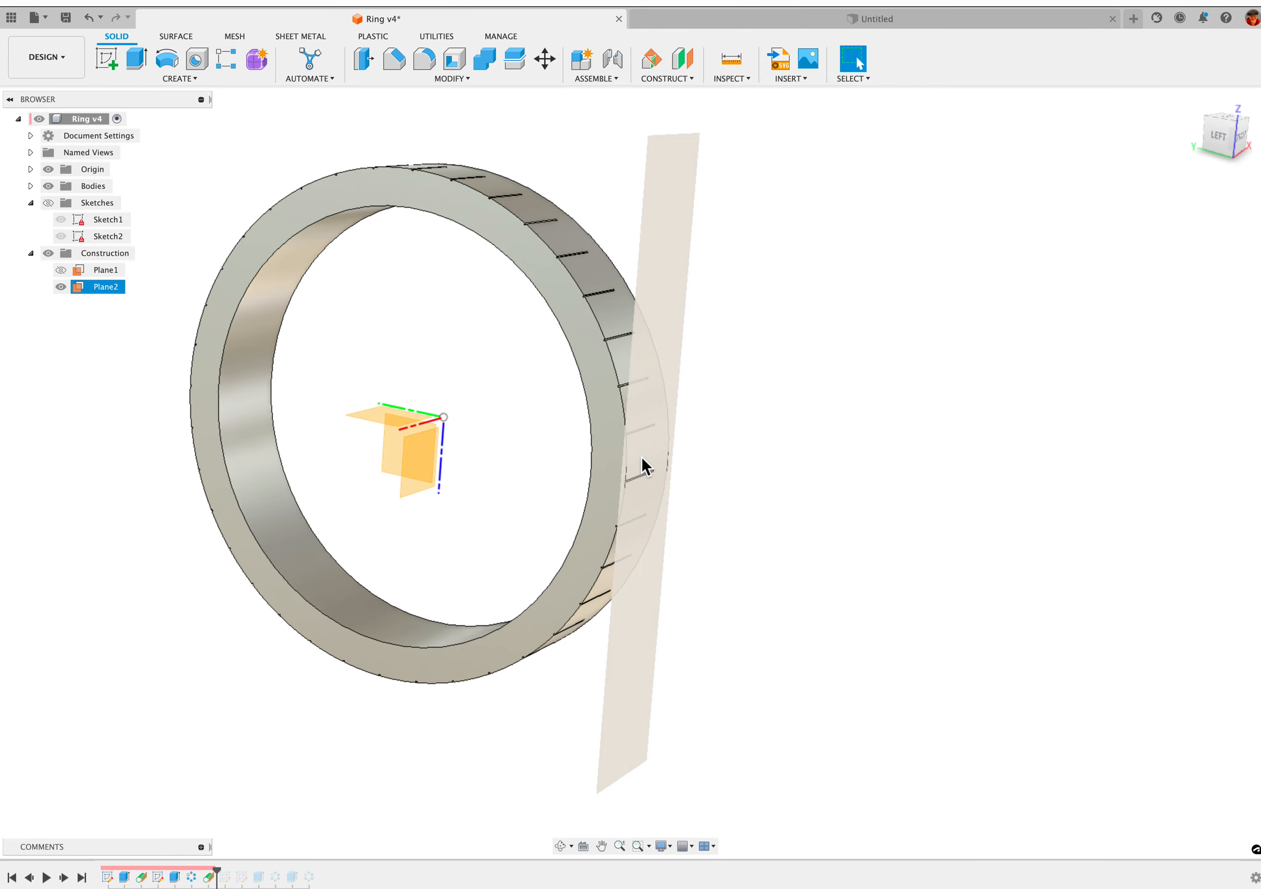
scroll(641, 457, "down", 1)
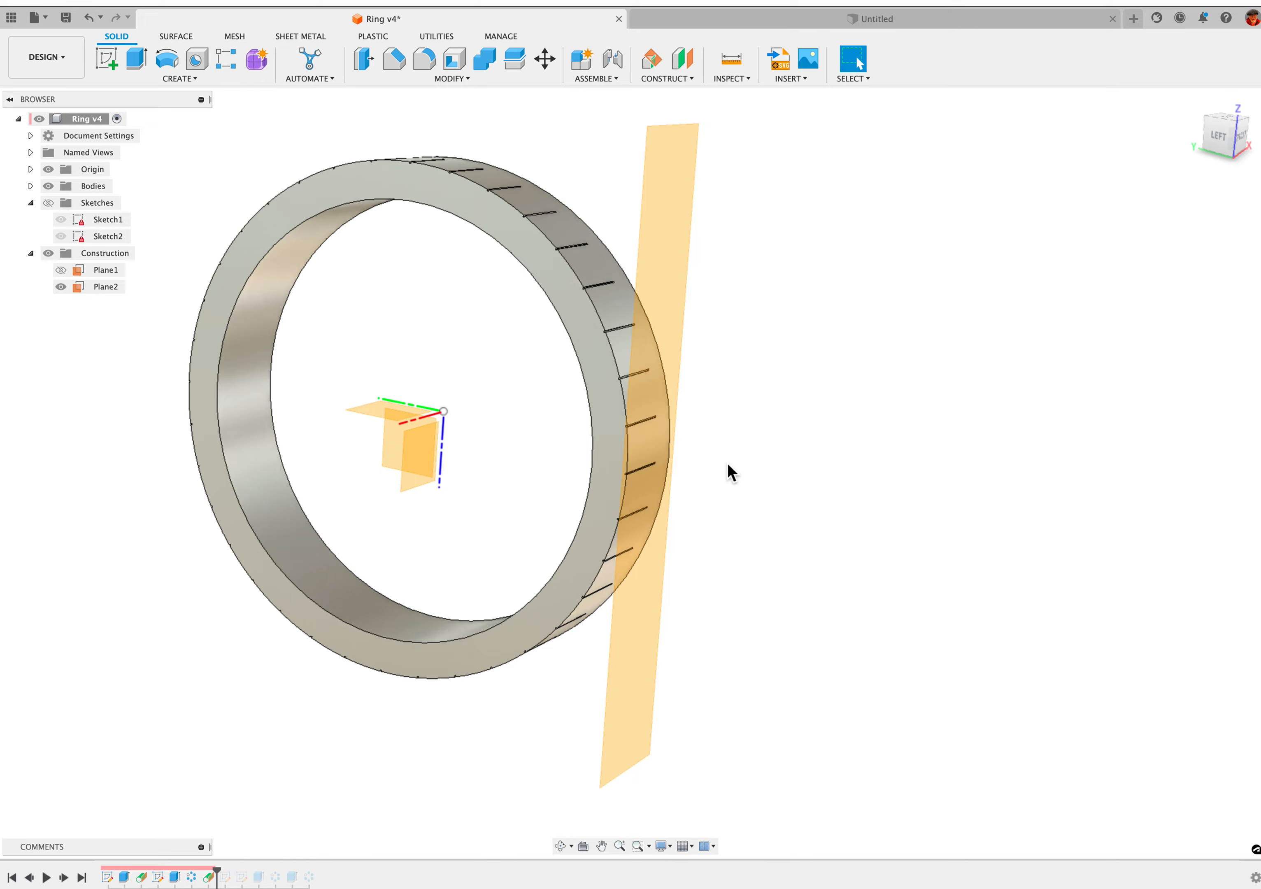
scroll(707, 418, "up", 1)
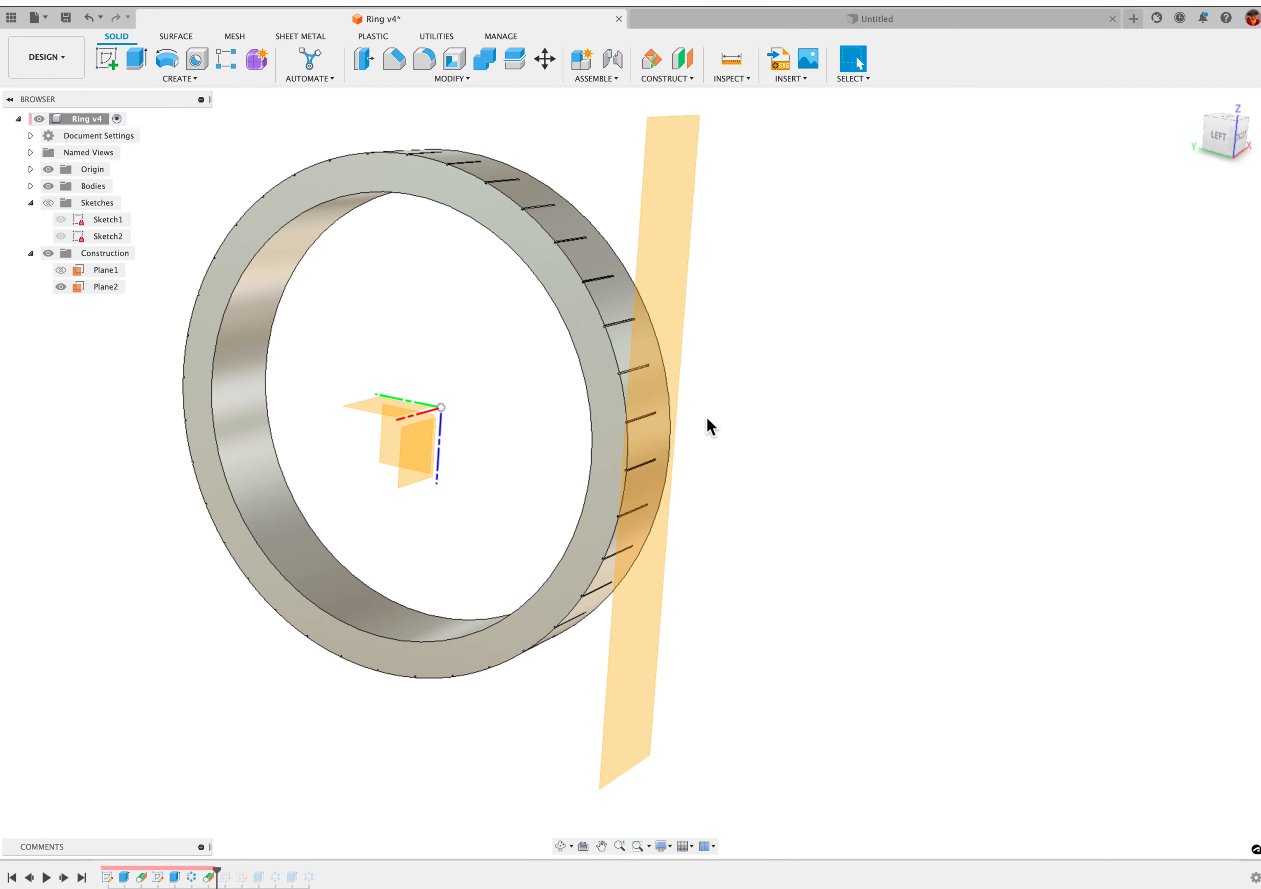
Advance the design history past Sketch4 and make the sketches visible, including Sketch4
left_click(65, 879)
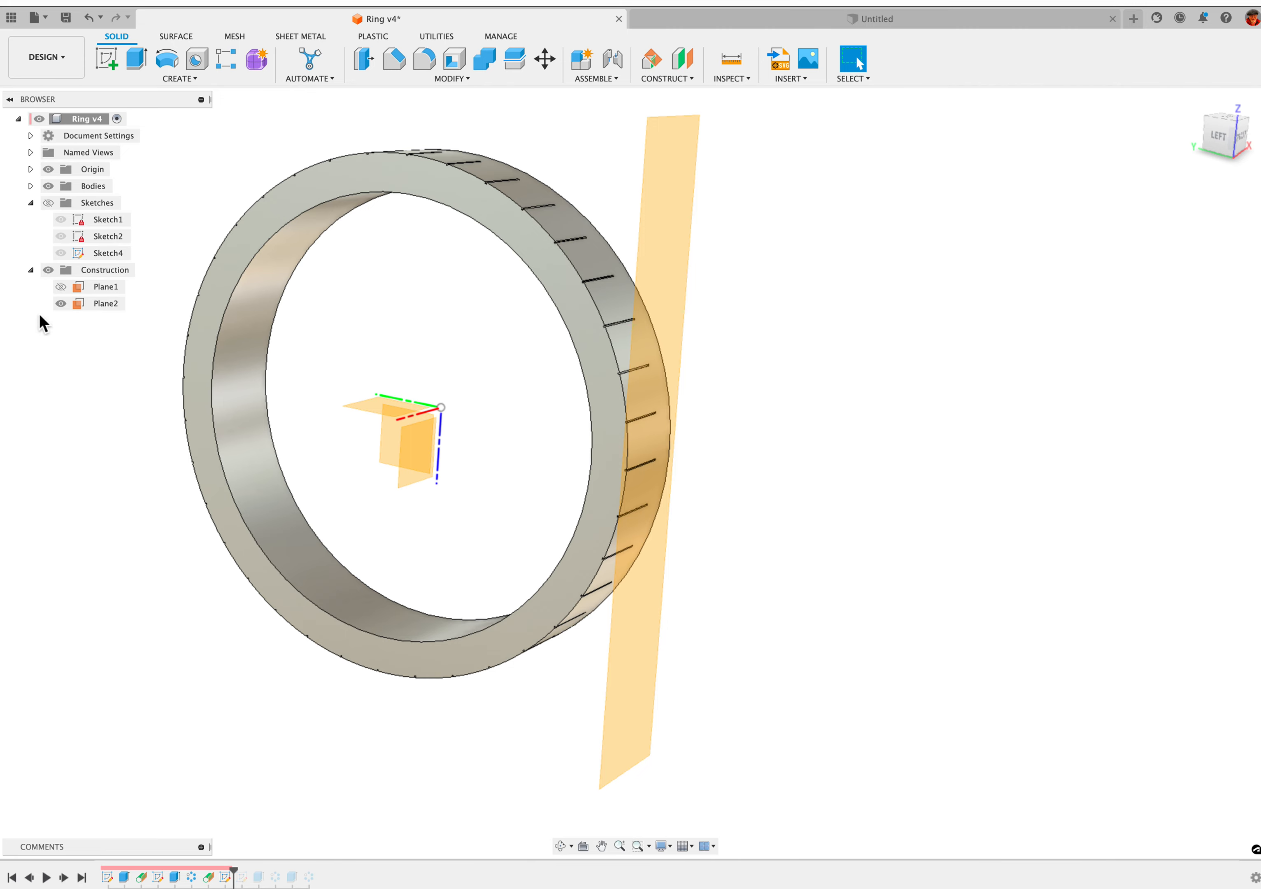
left_click(61, 253)
scroll(423, 424, "up", 1)
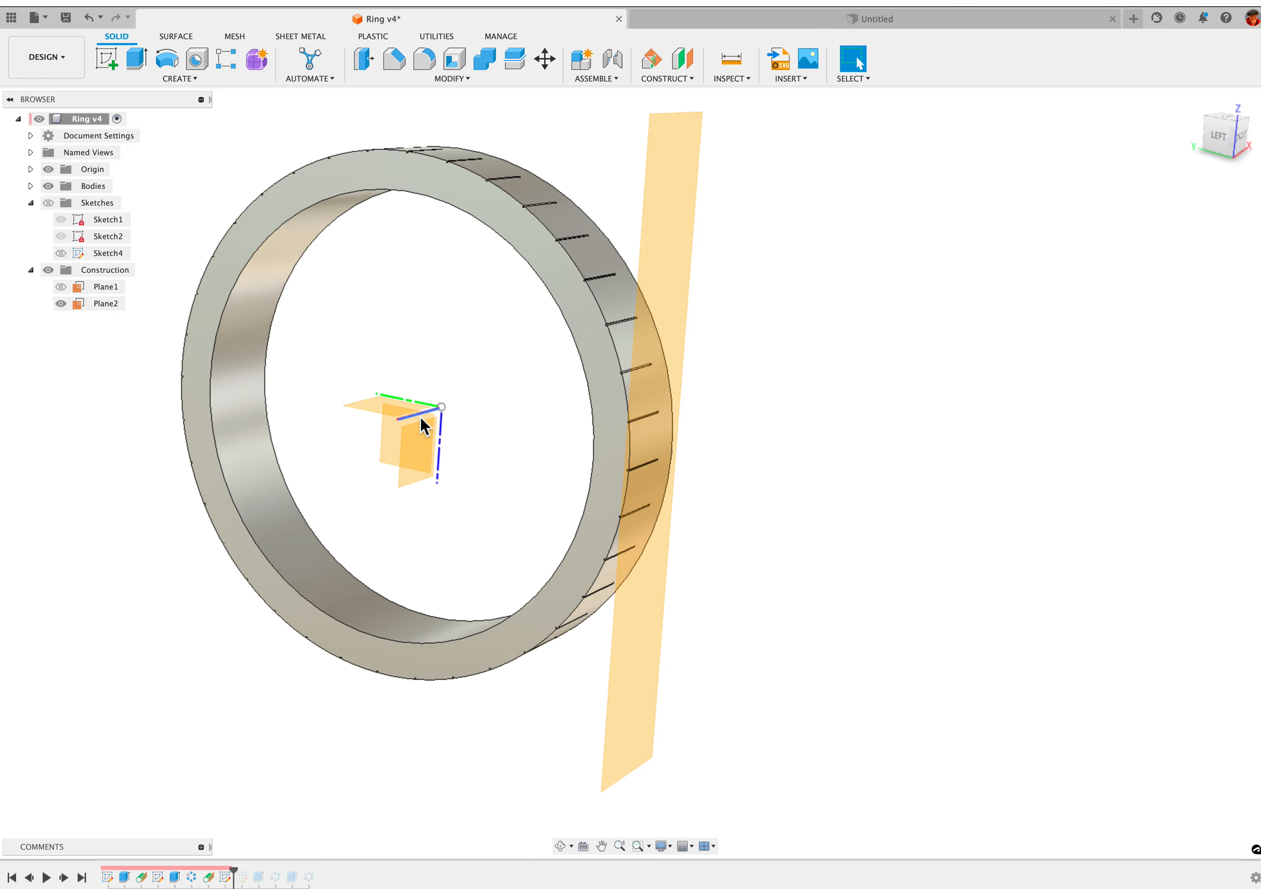
left_click(49, 201)
left_click(62, 253)
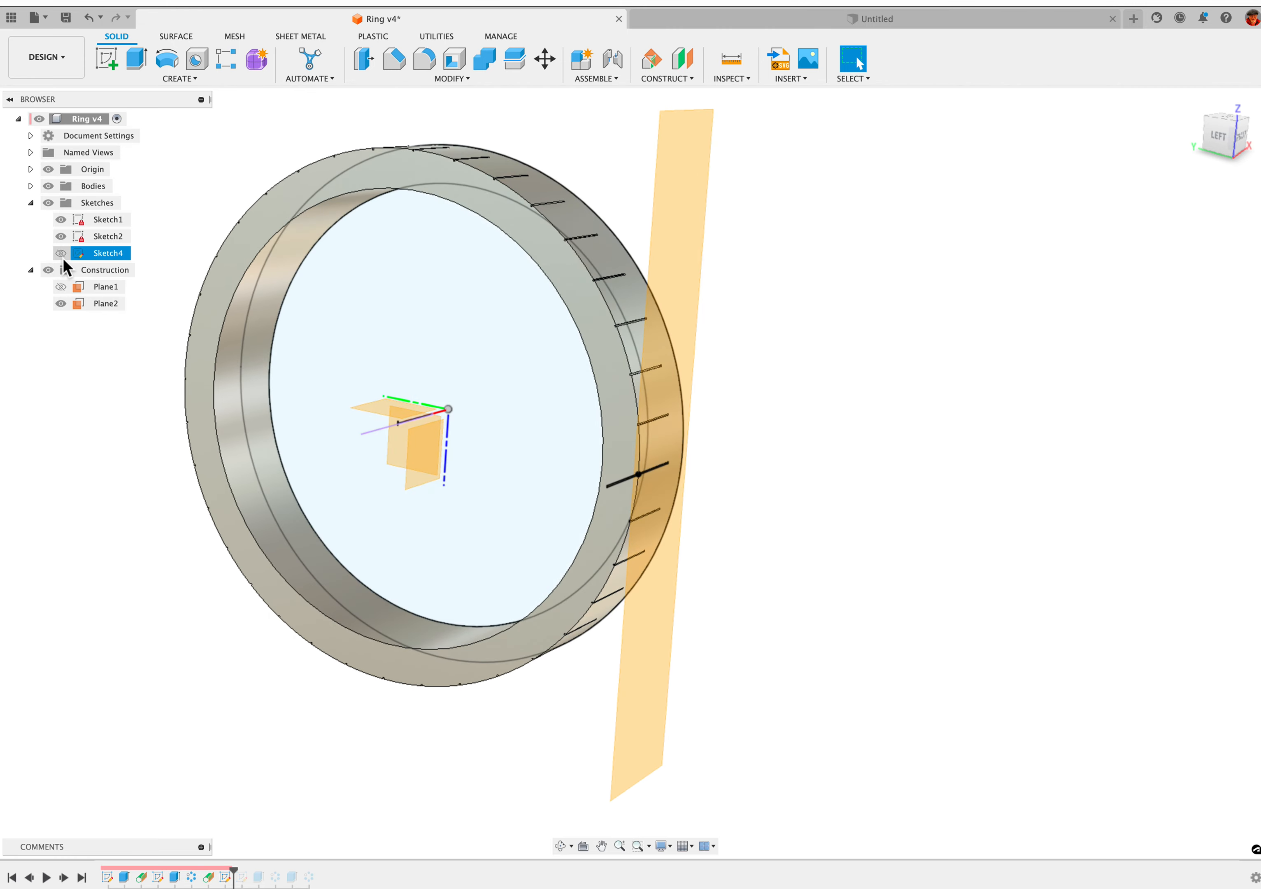
Hide Sketch1, Sketch2 and the origin geometry so that only Sketch4 is displayed inside the ring
left_click(62, 236)
left_click(61, 220)
scroll(389, 422, "up", 2)
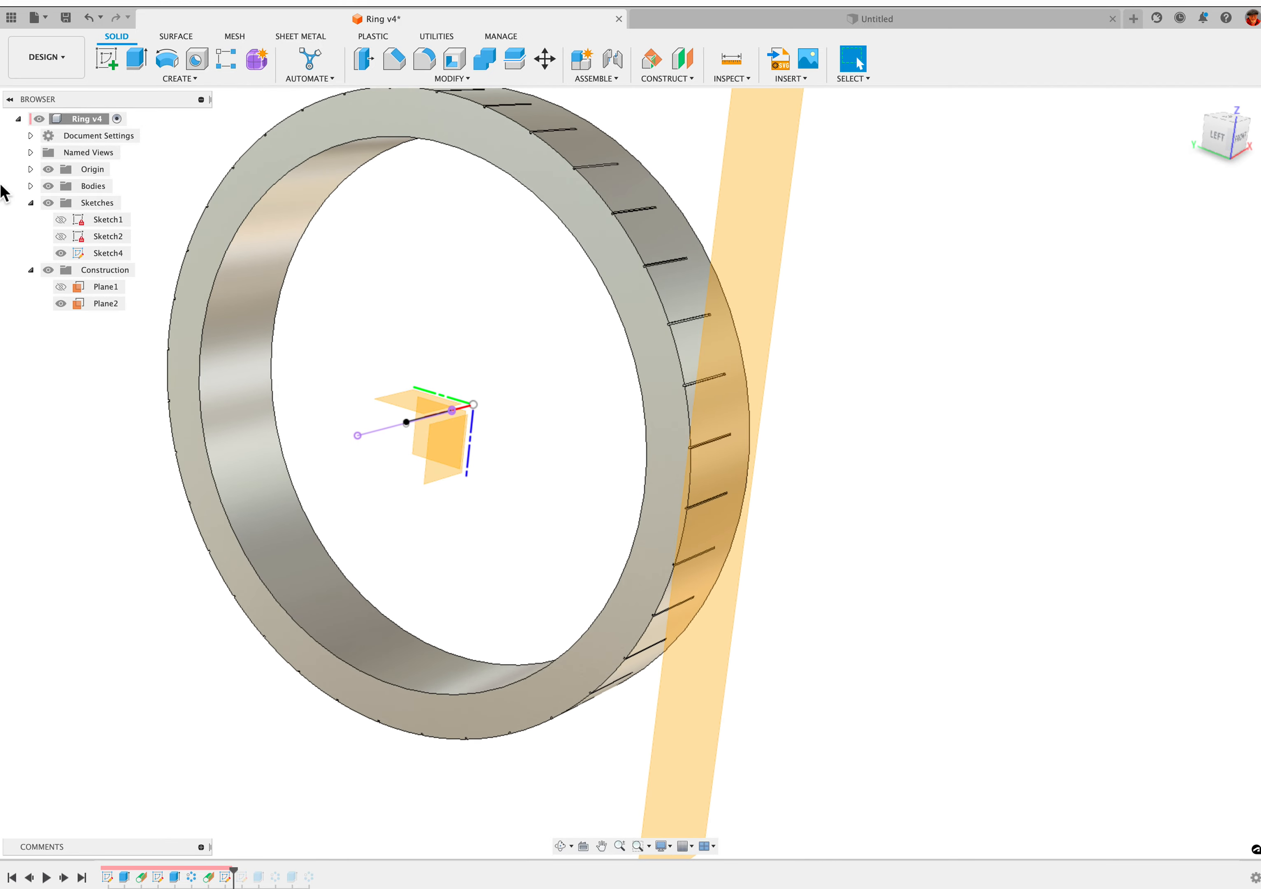
left_click(49, 169)
Examine the Sketch4 line at the ring's centre and its position relative to the second tangent plane and the existing marks
scroll(399, 456, "up", 2)
scroll(399, 456, "up", 2)
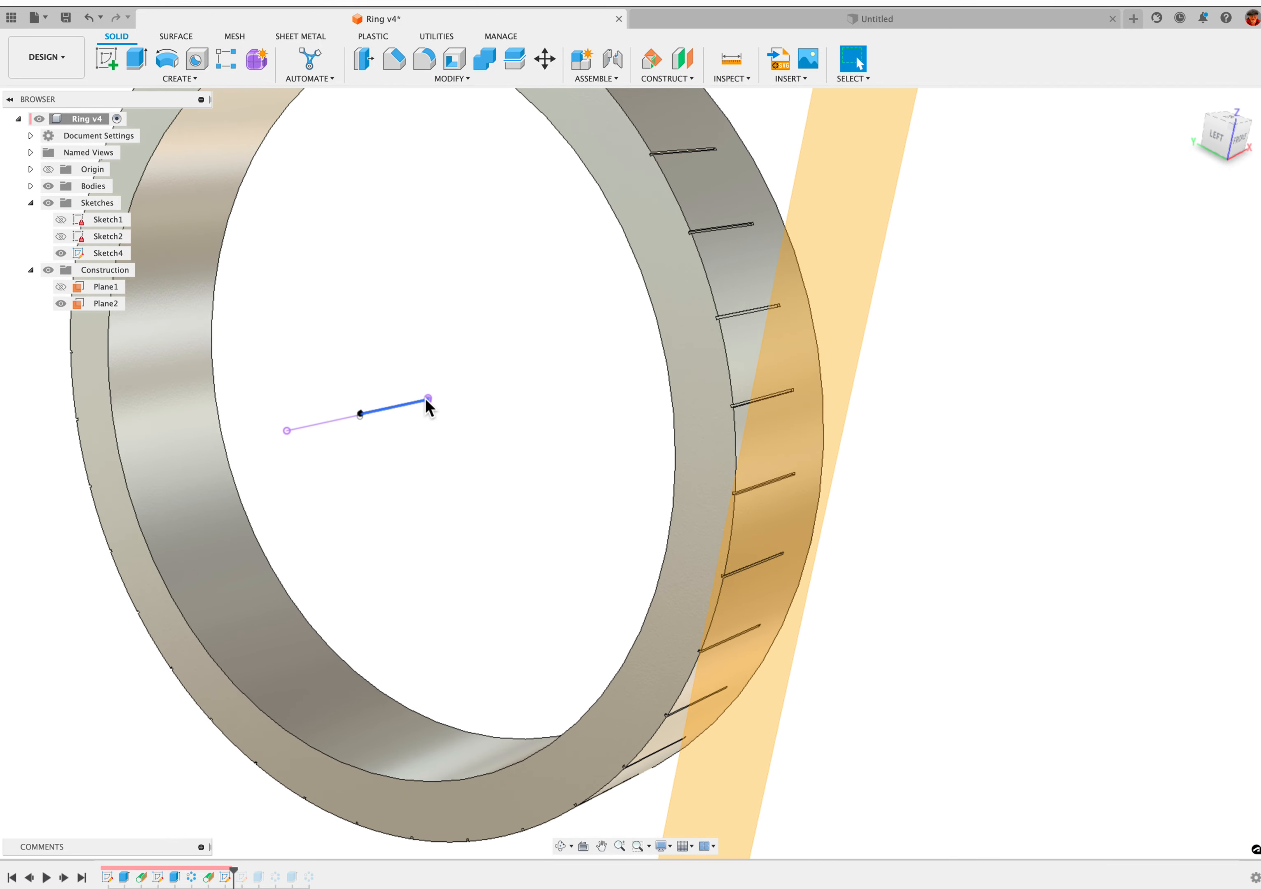
scroll(425, 408, "down", 2)
scroll(427, 418, "down", 2)
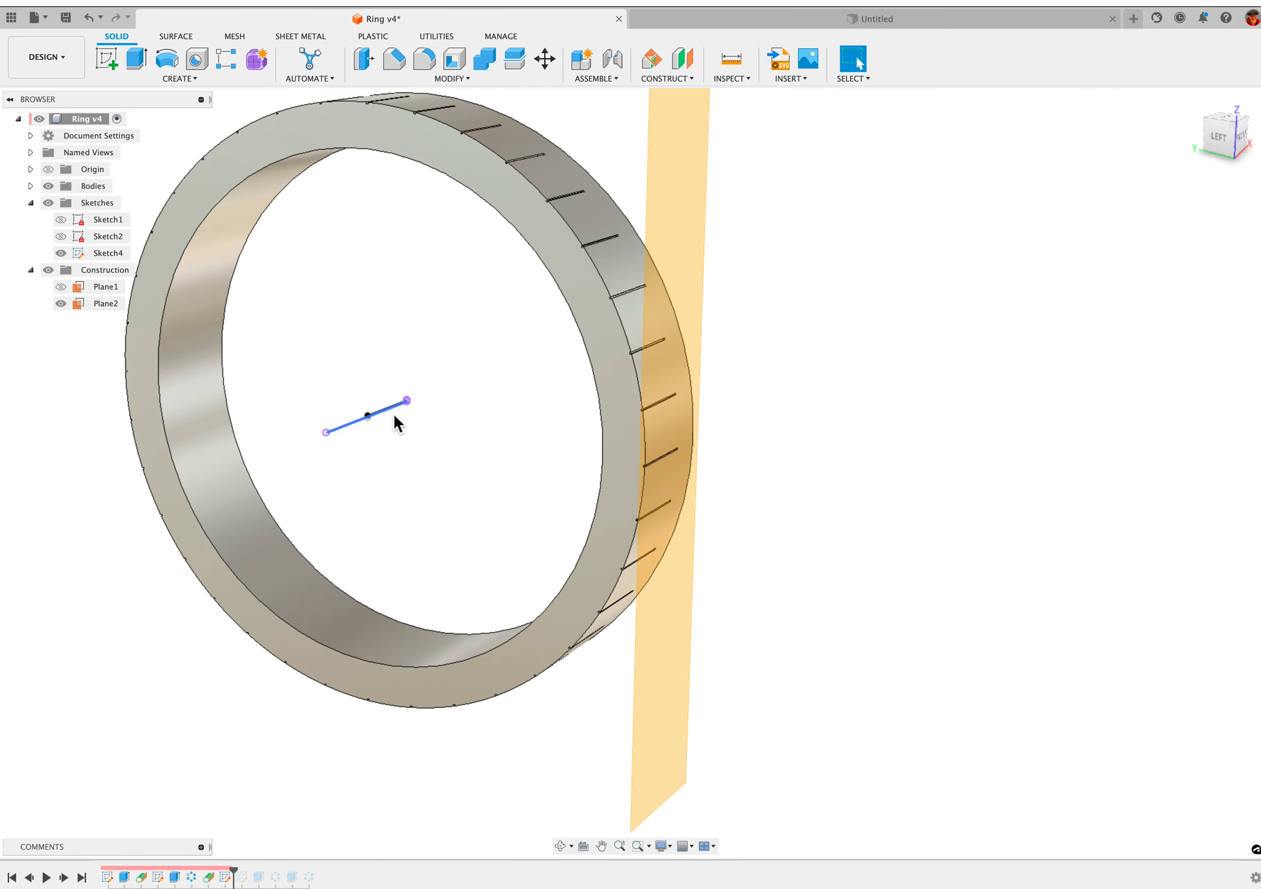
middle_click_drag(380, 412, 400, 415, "shift")
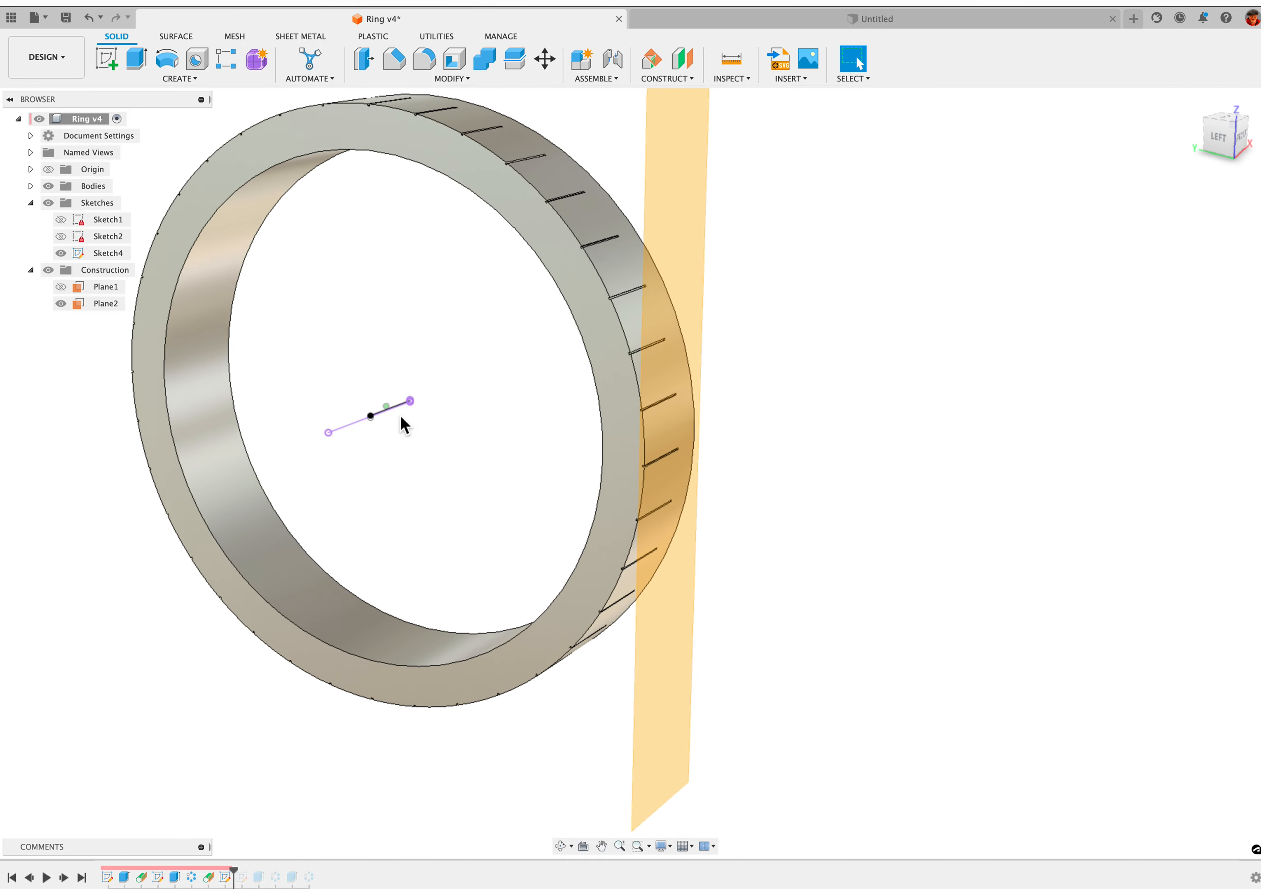
scroll(400, 416, "right", 5, "shift")
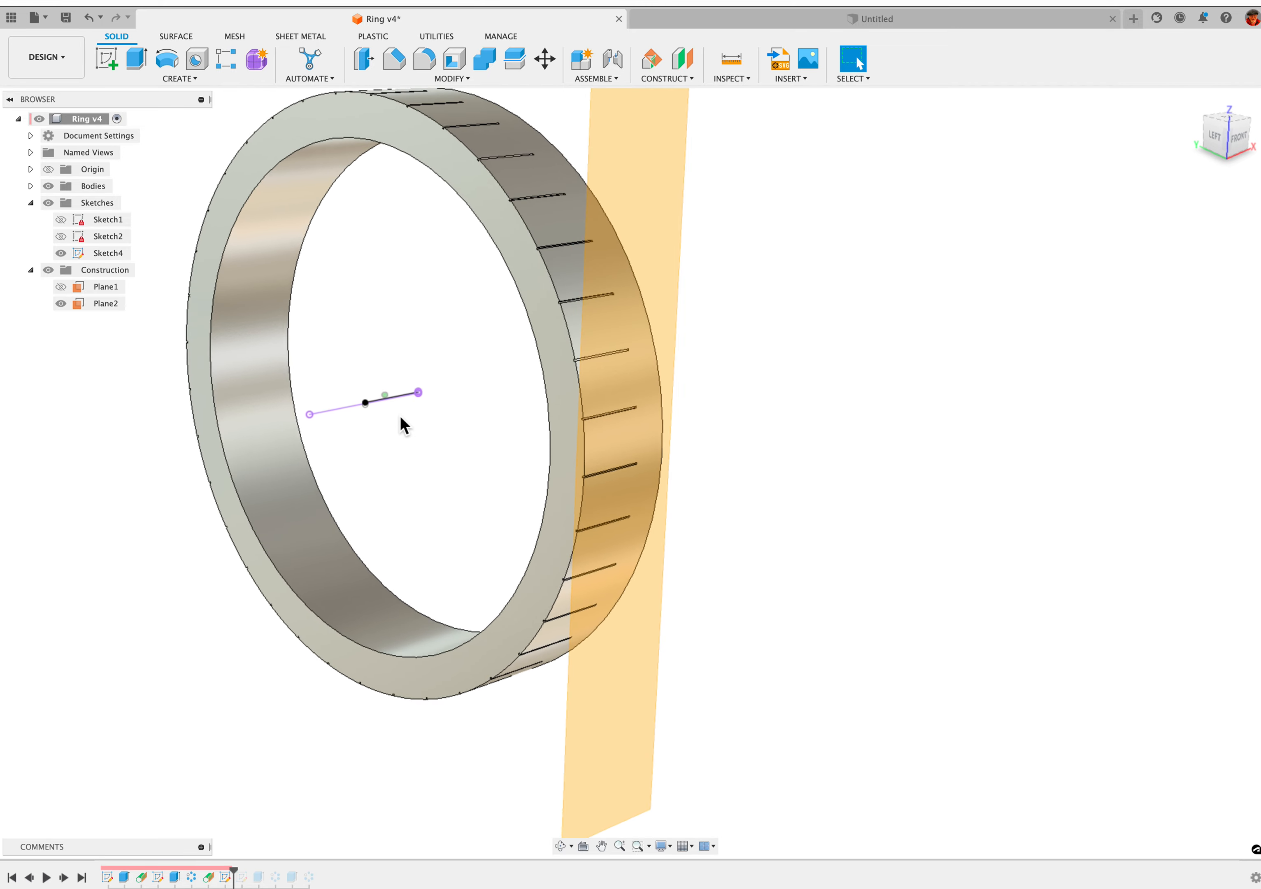
scroll(400, 416, "right", 1, "shift")
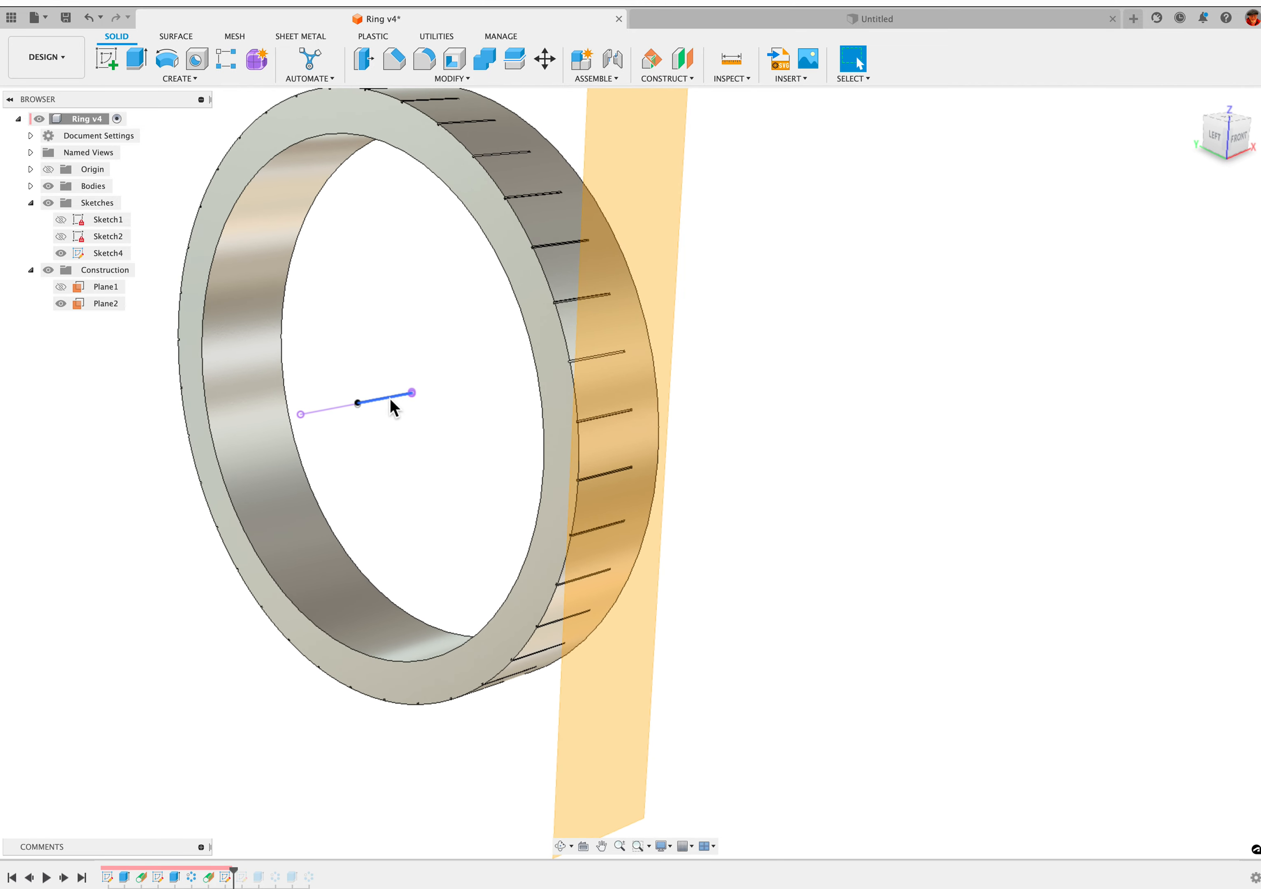
middle_click_drag(618, 341, 638, 340, "shift")
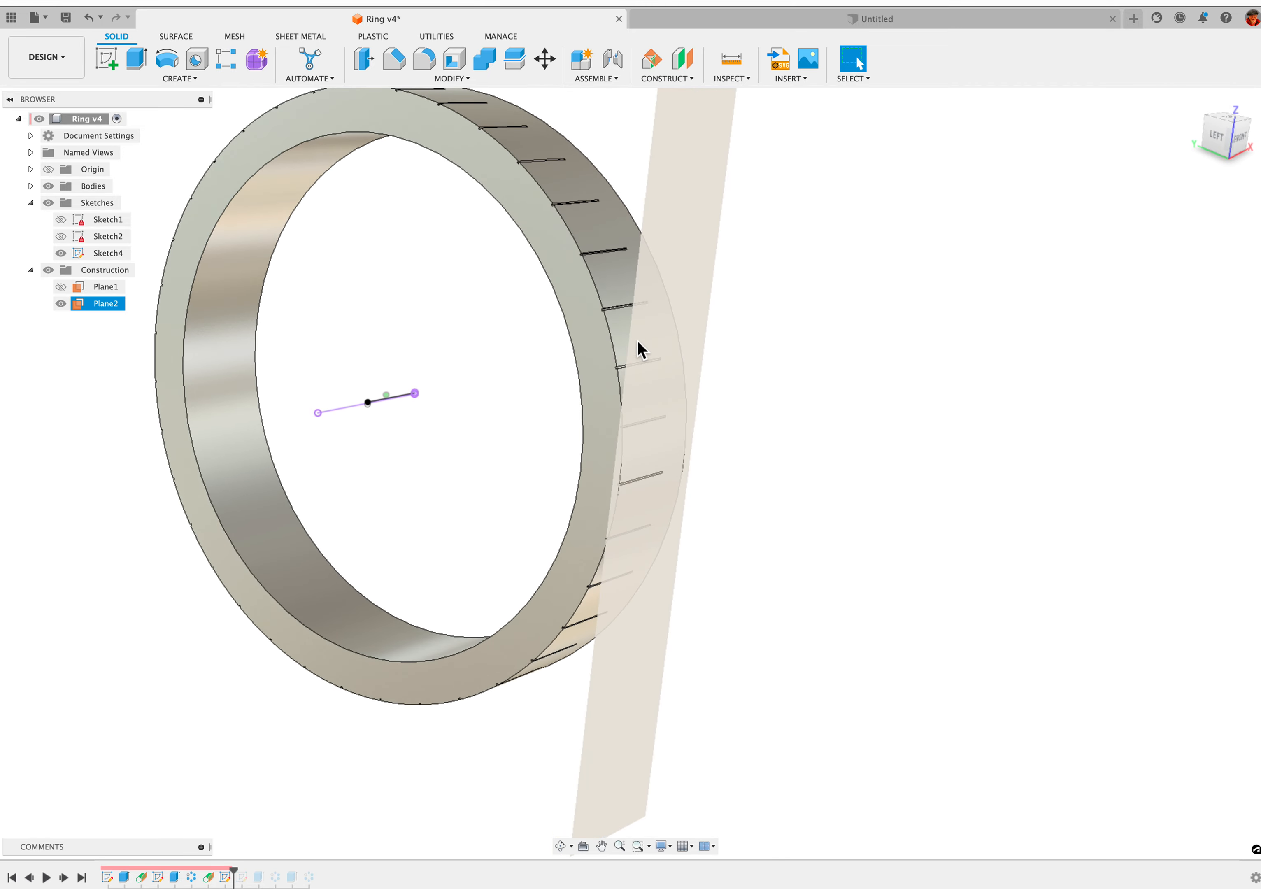
scroll(638, 340, "right", 1)
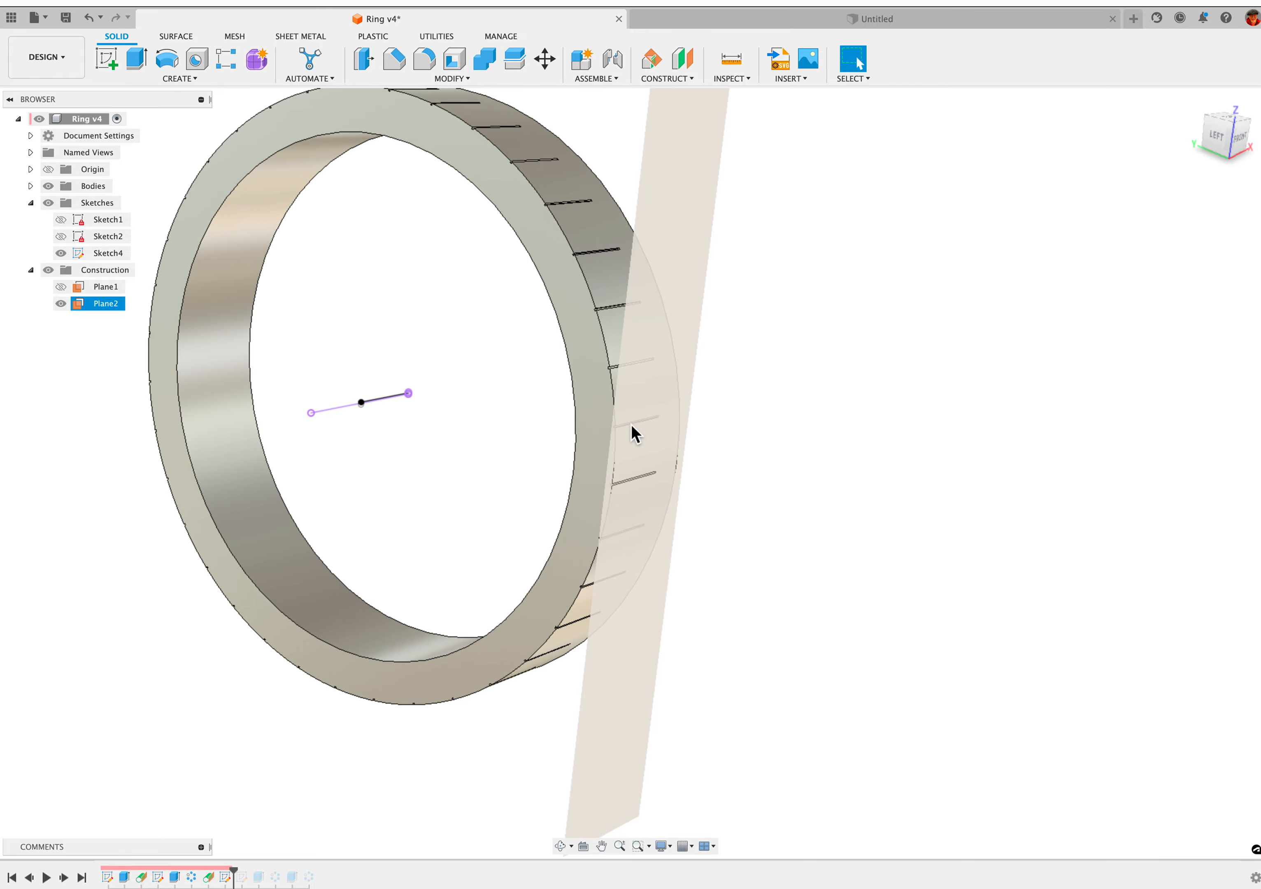
scroll(630, 425, "right", 2, "shift")
scroll(499, 416, "down", 3)
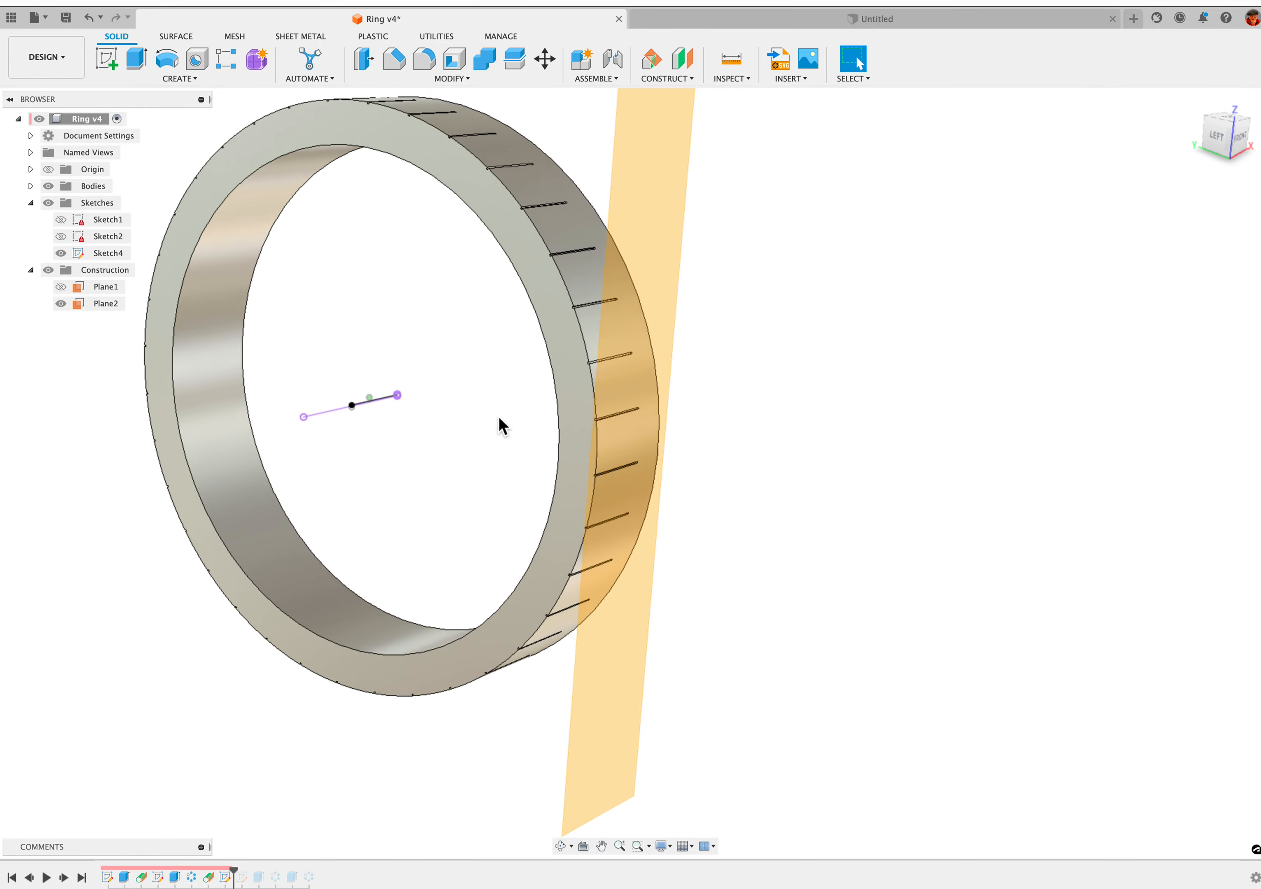
scroll(619, 436, "down", 3, "shift")
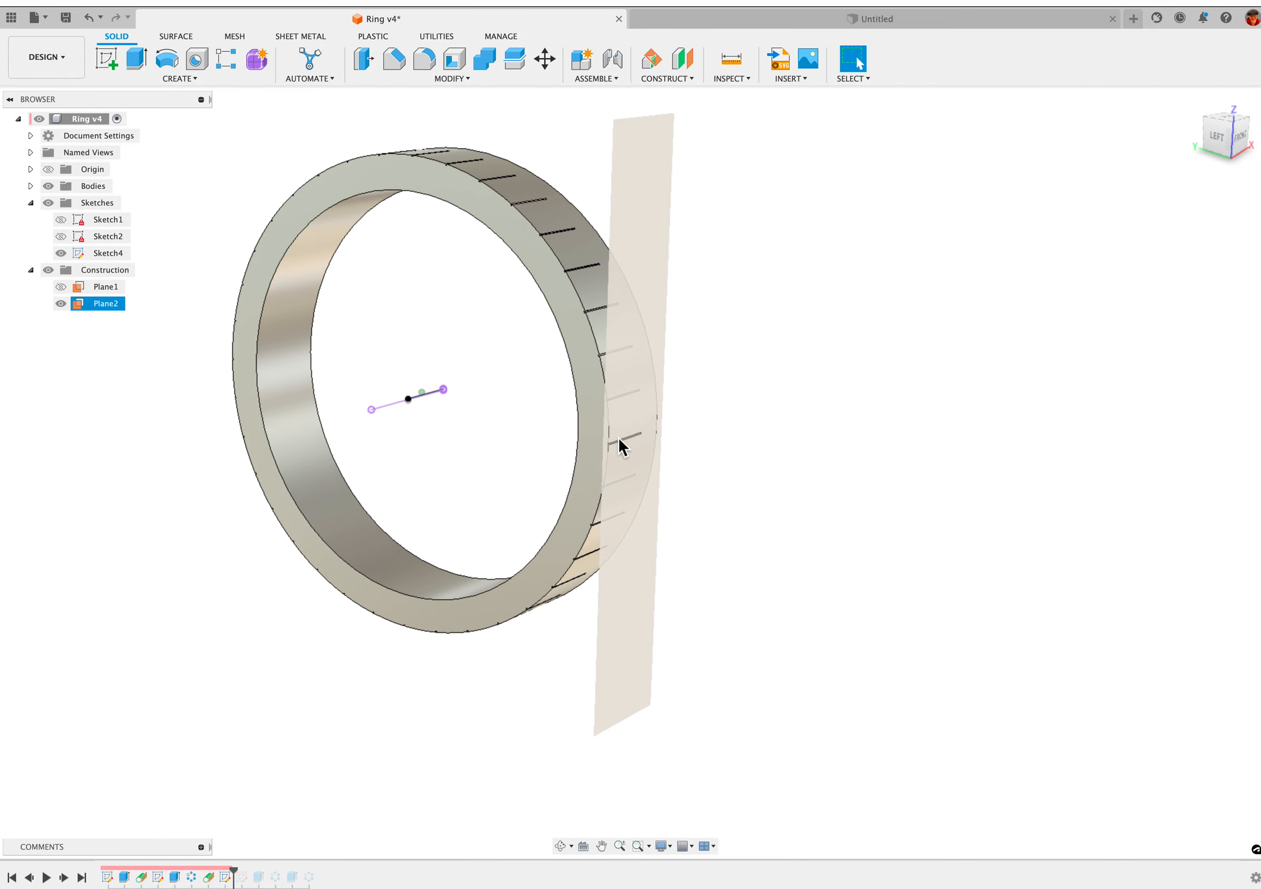
scroll(616, 429, "down", 2, "shift")
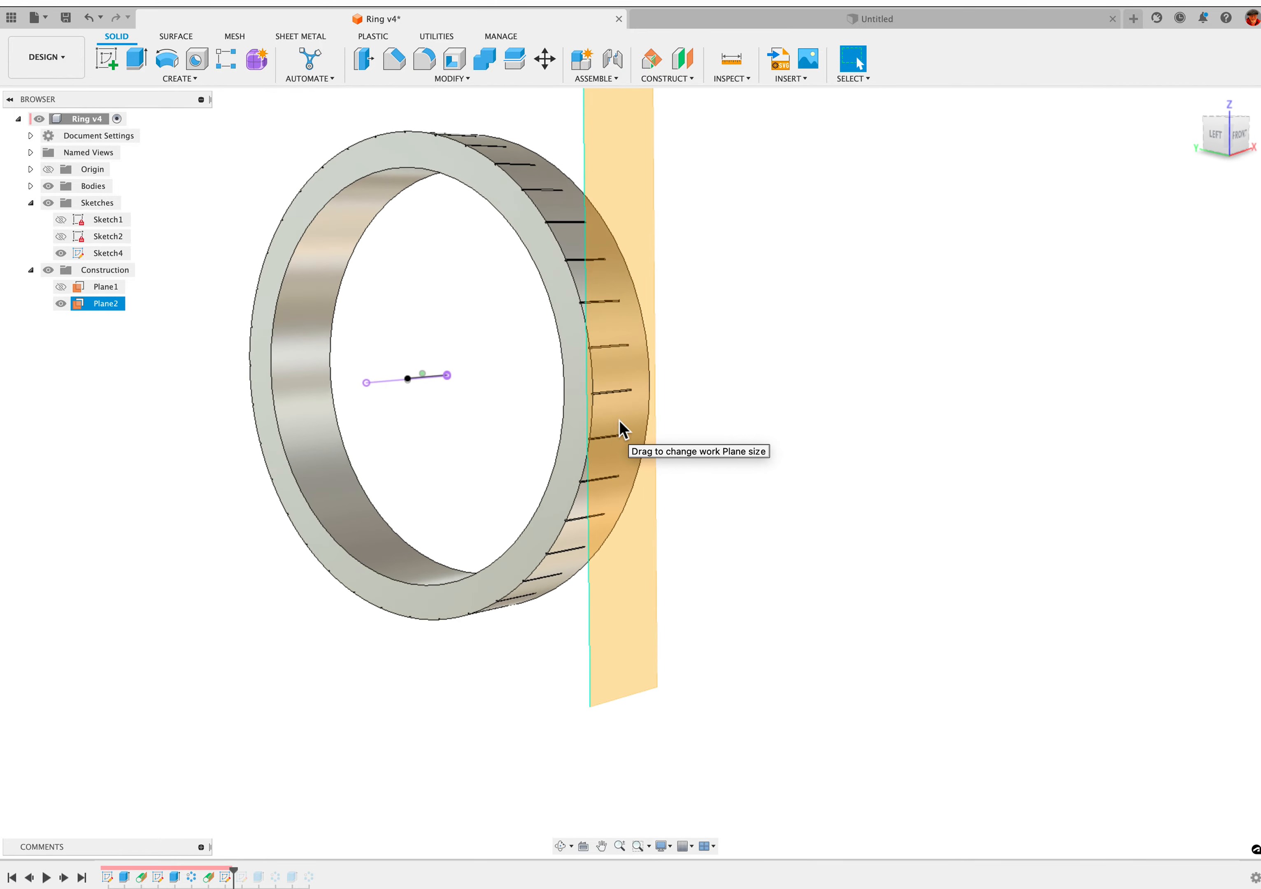
scroll(362, 466, "down", 2, "shift")
scroll(362, 466, "up", 2)
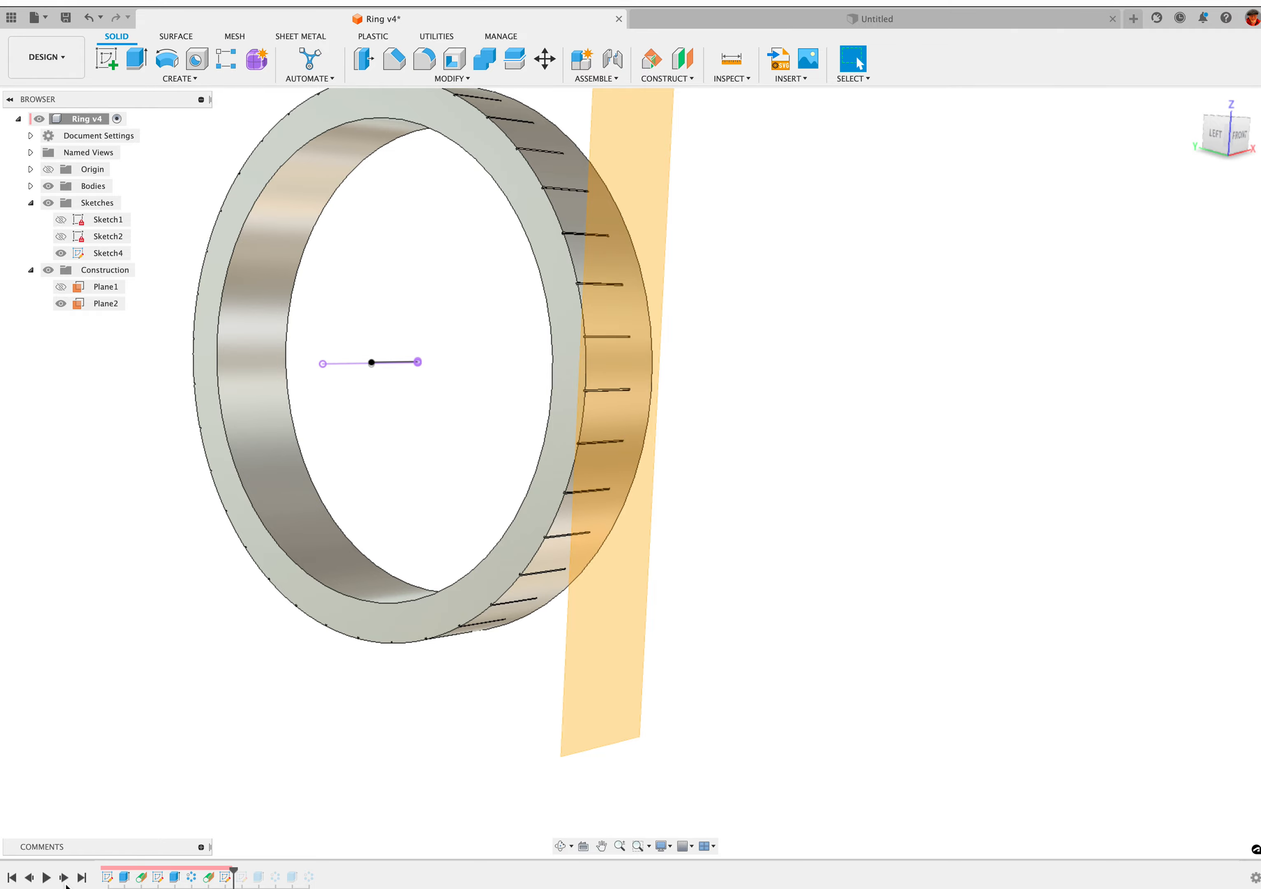
Advance the design history past Sketch5 and open that sketch for editing
left_click(65, 882)
scroll(784, 568, "up", 2)
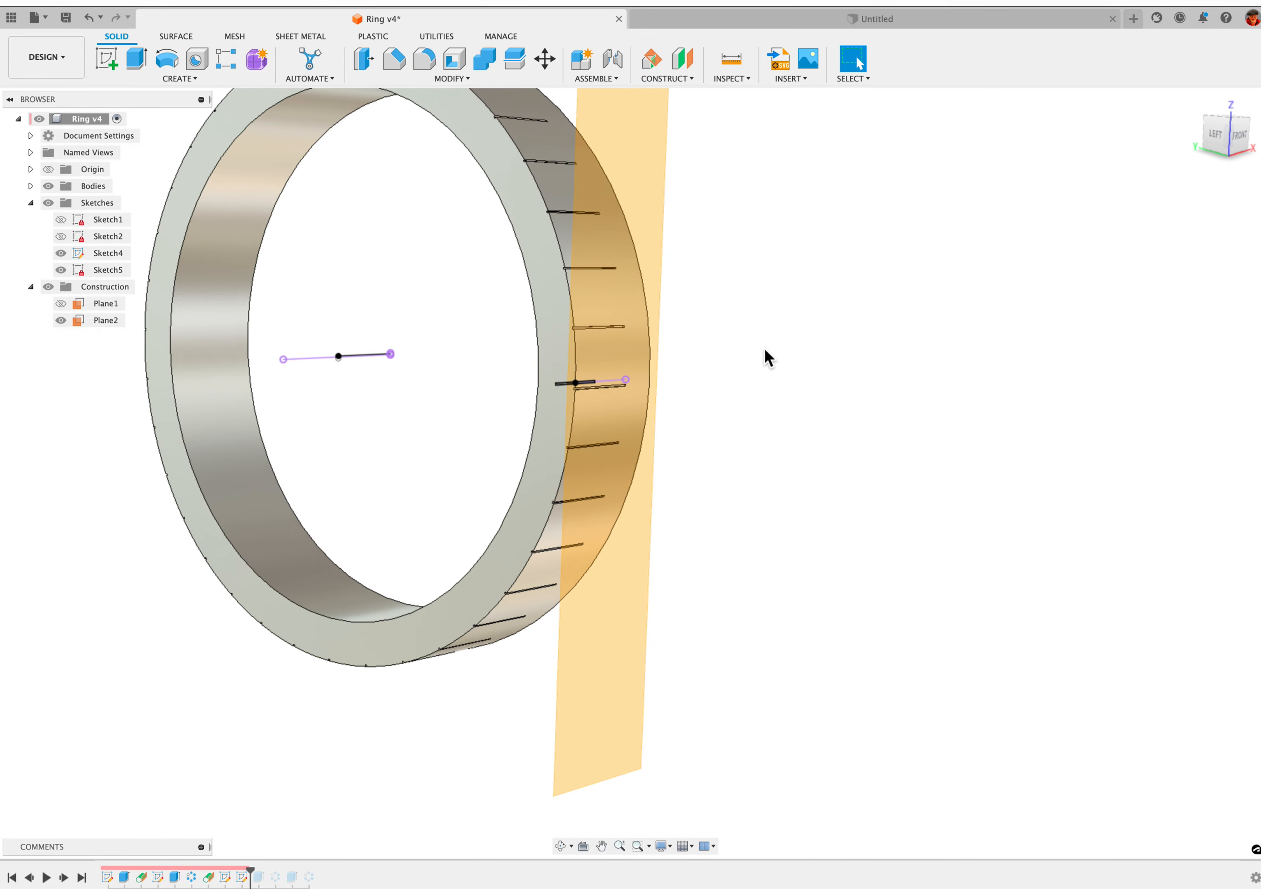
scroll(764, 348, "up", 2)
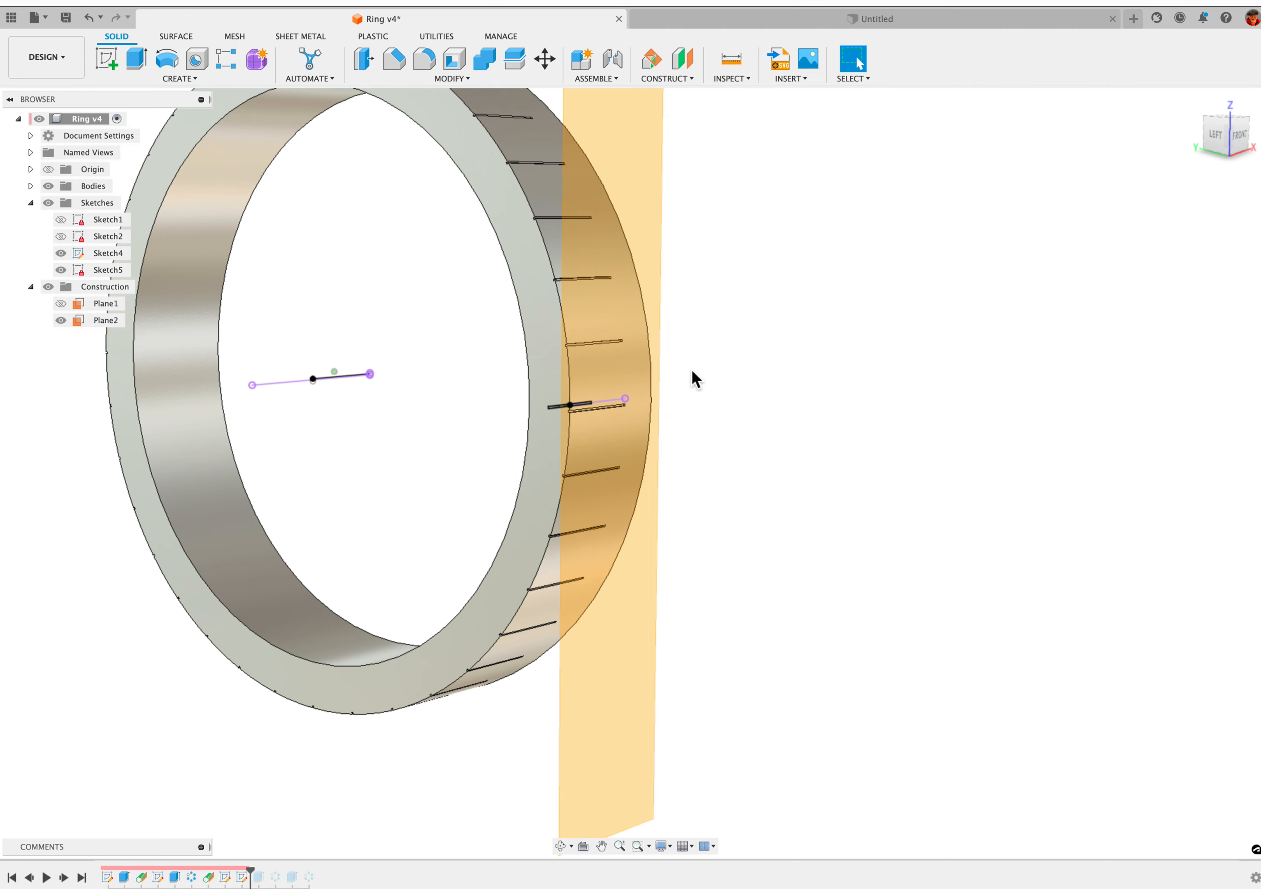
right_click(243, 879)
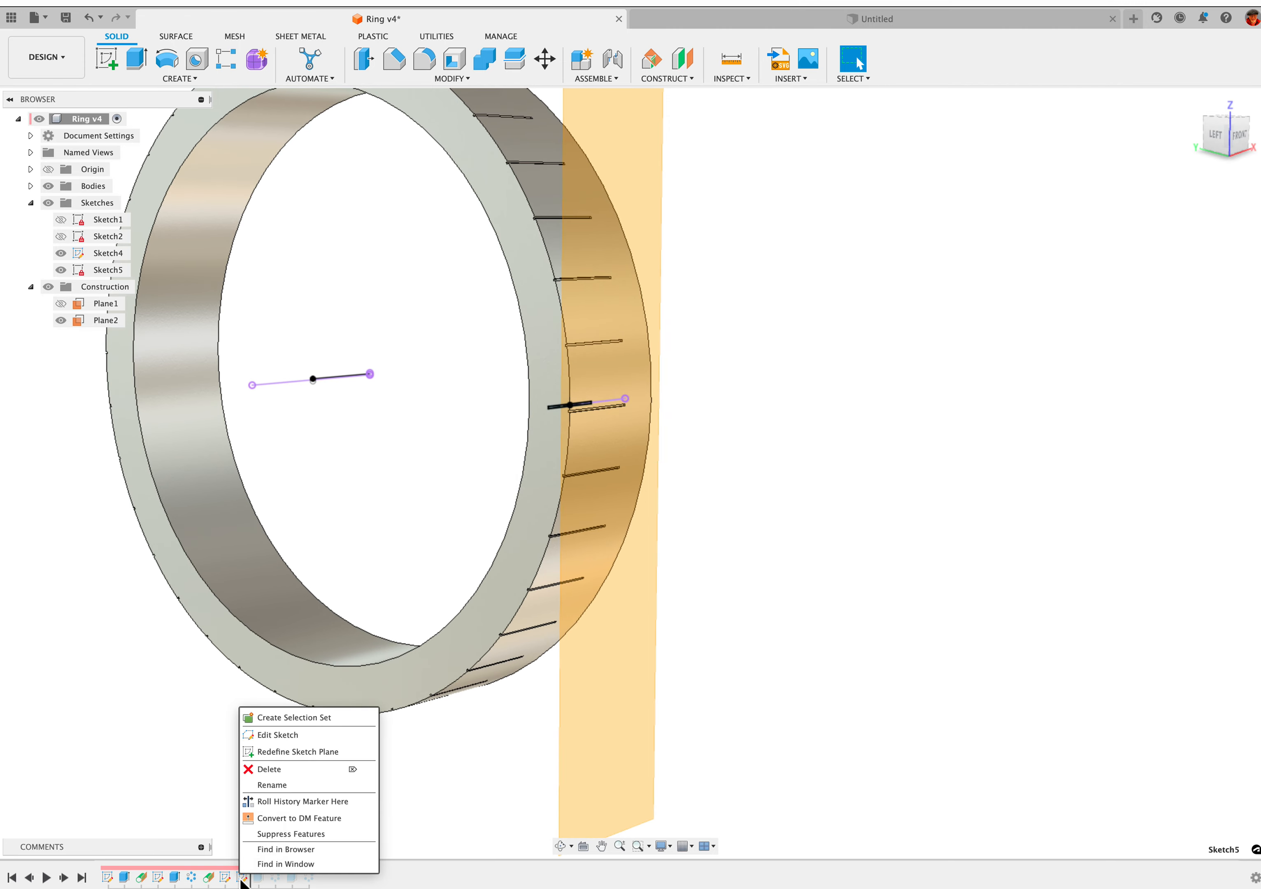
left_click(292, 734)
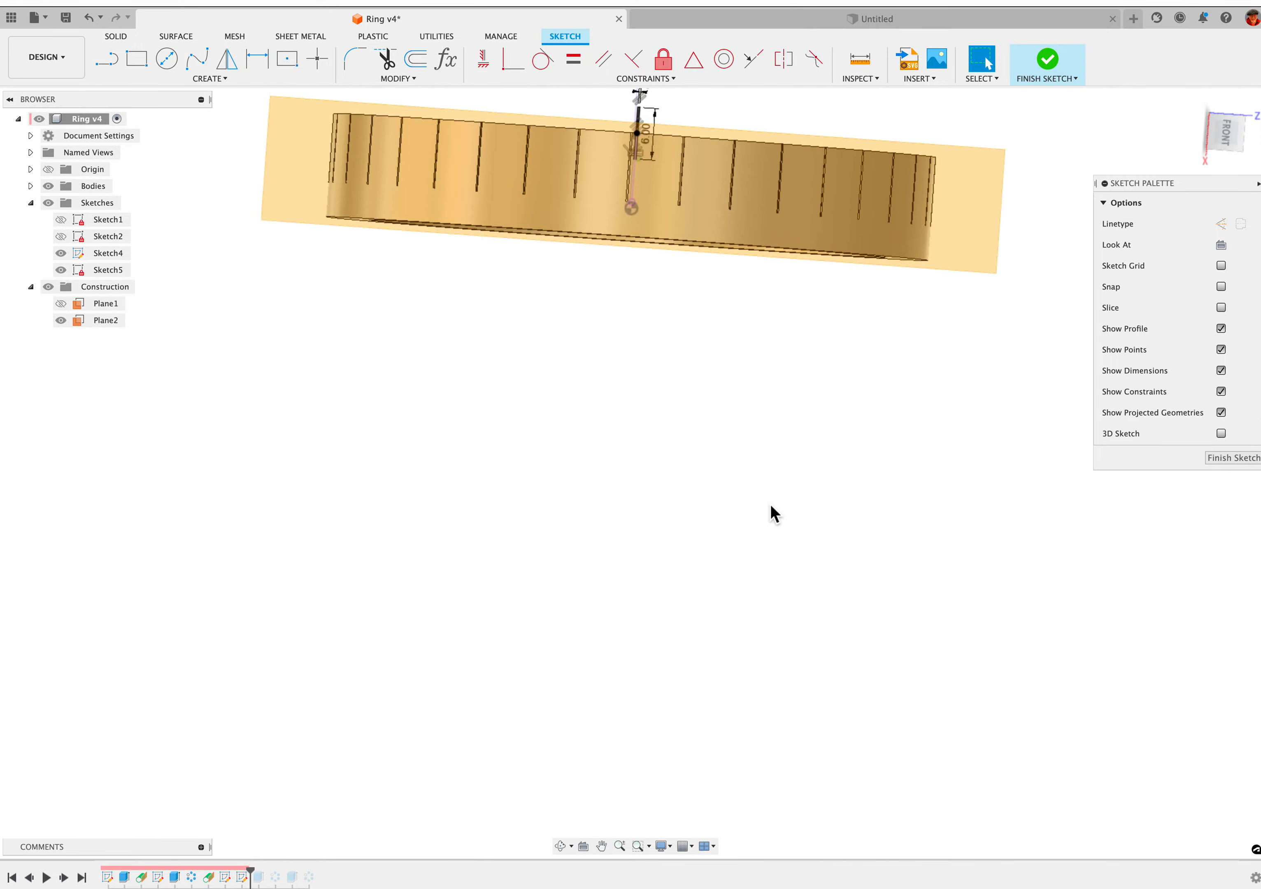
Hide the second tangent plane and examine the thin Sketch5 rectangle, its dimensions and its position at the ring's edge
mouse_move(766, 506)
middle_mouse_down("shift")
mouse_move(765, 543)
mouse_move(749, 549)
middle_mouse_up("shift")
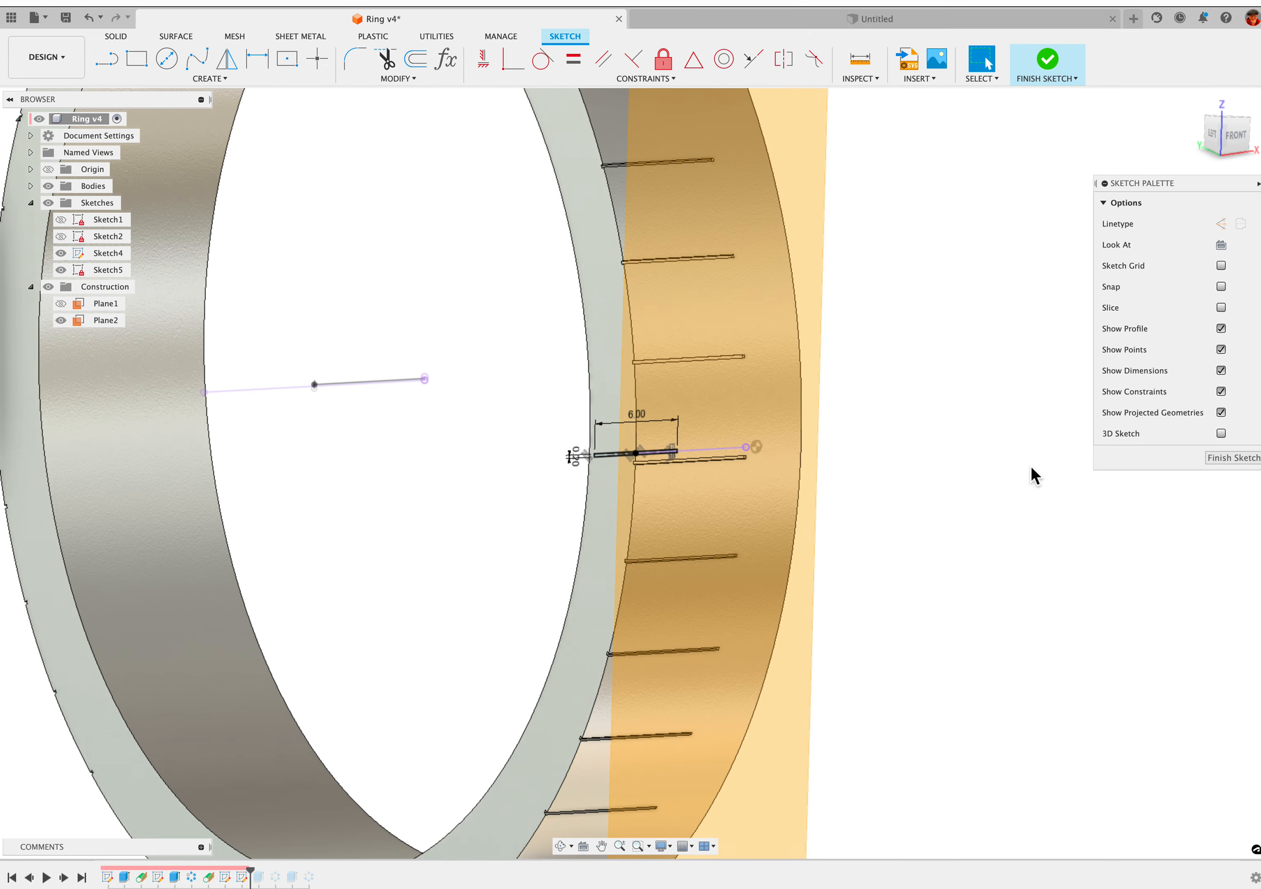
scroll(1030, 466, "up", 3)
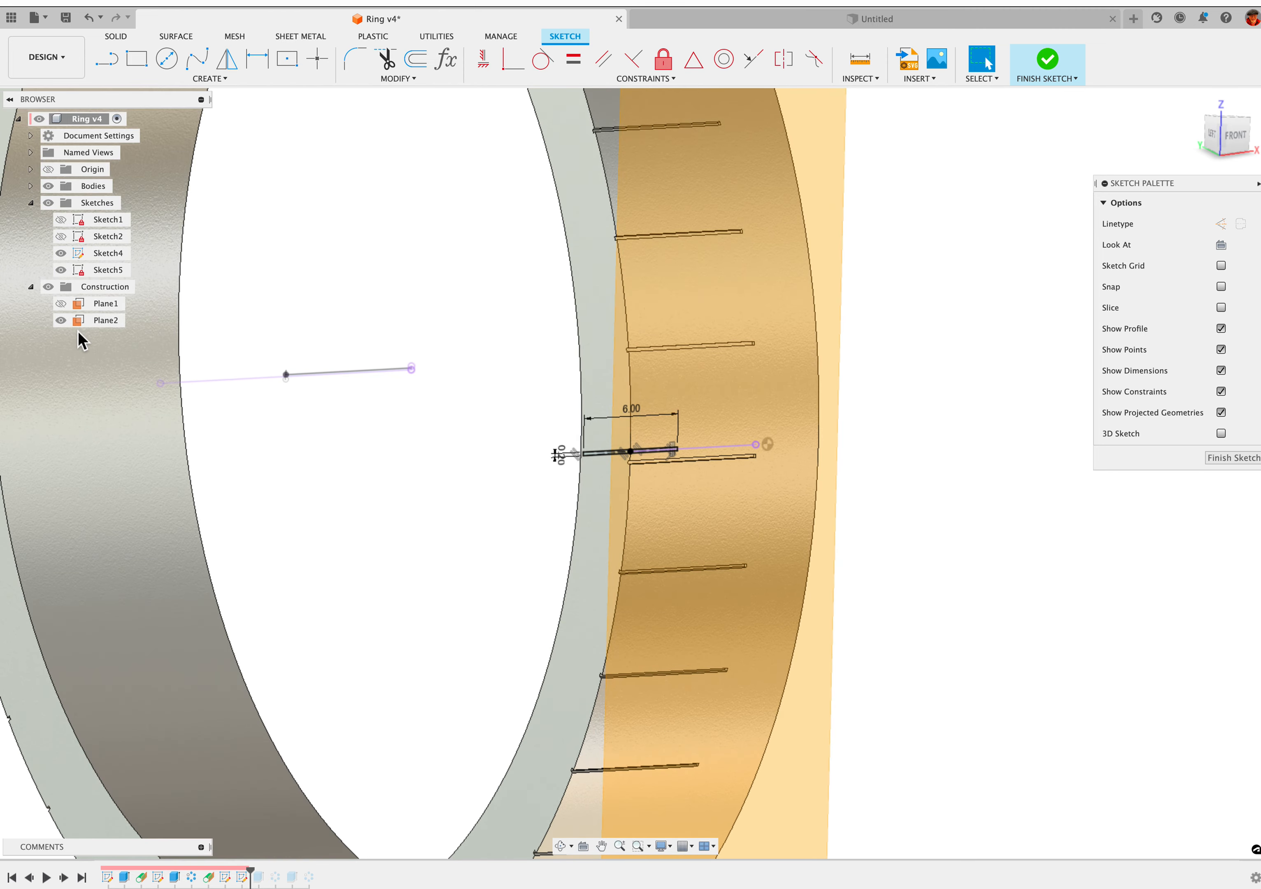
left_click(61, 321)
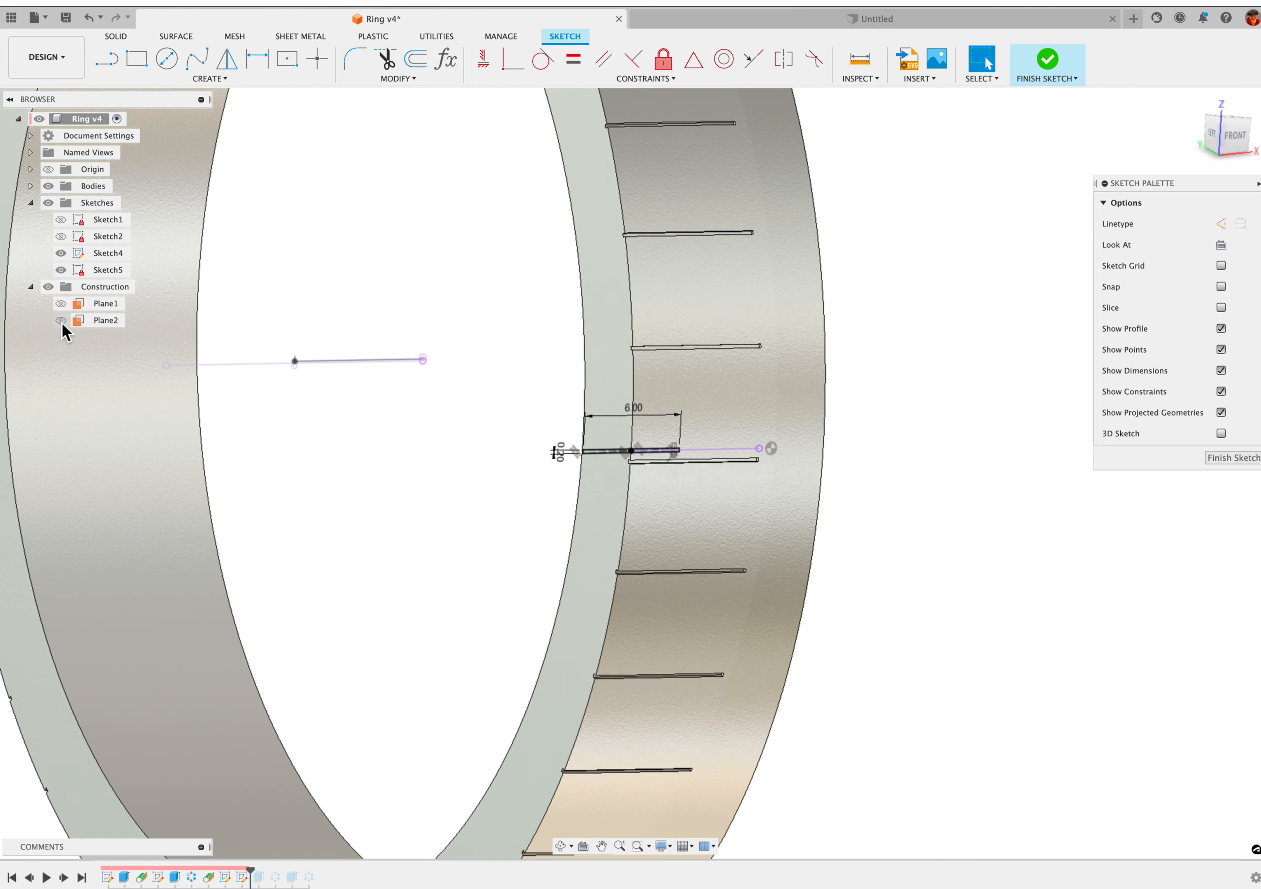
middle_click_drag(354, 630, 365, 663, "shift")
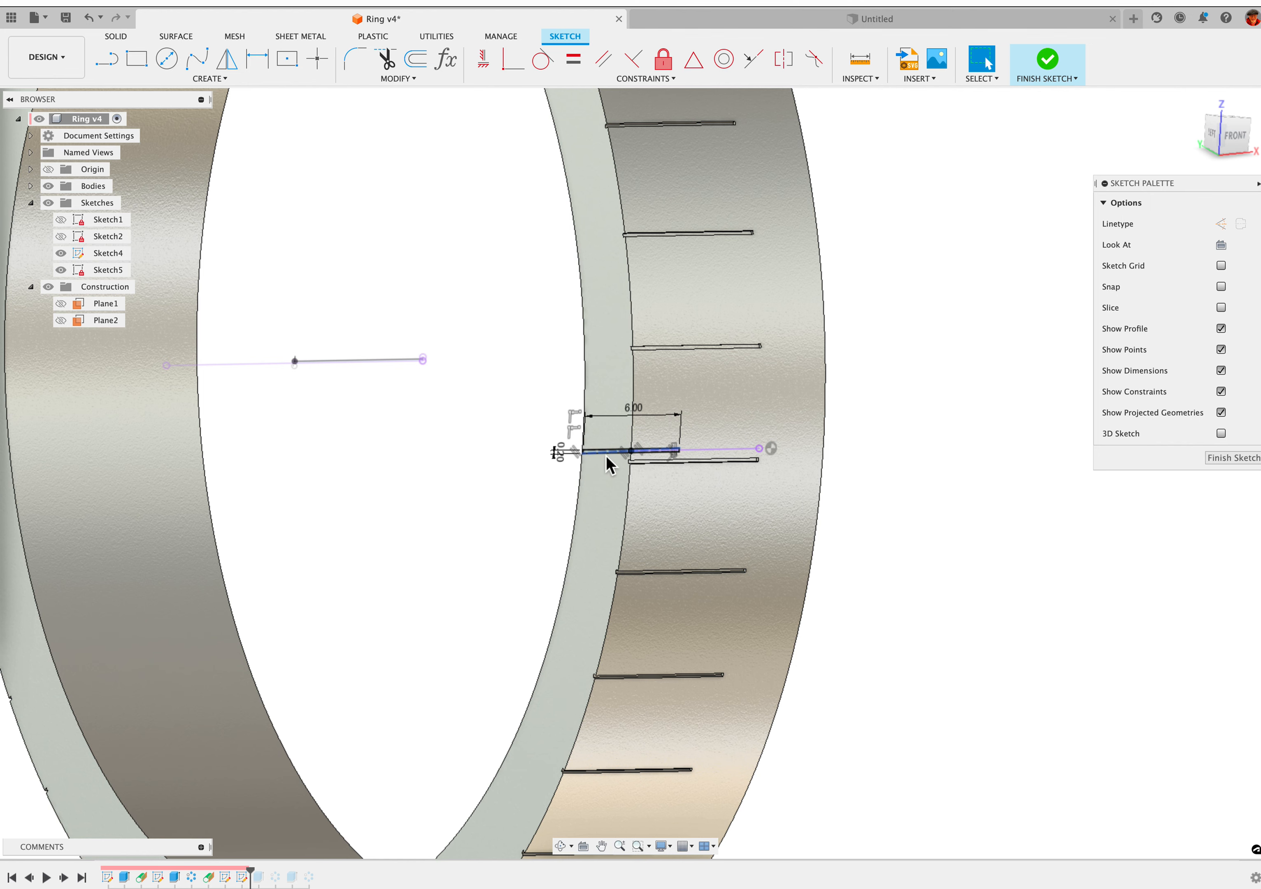
scroll(586, 543, "right", 1)
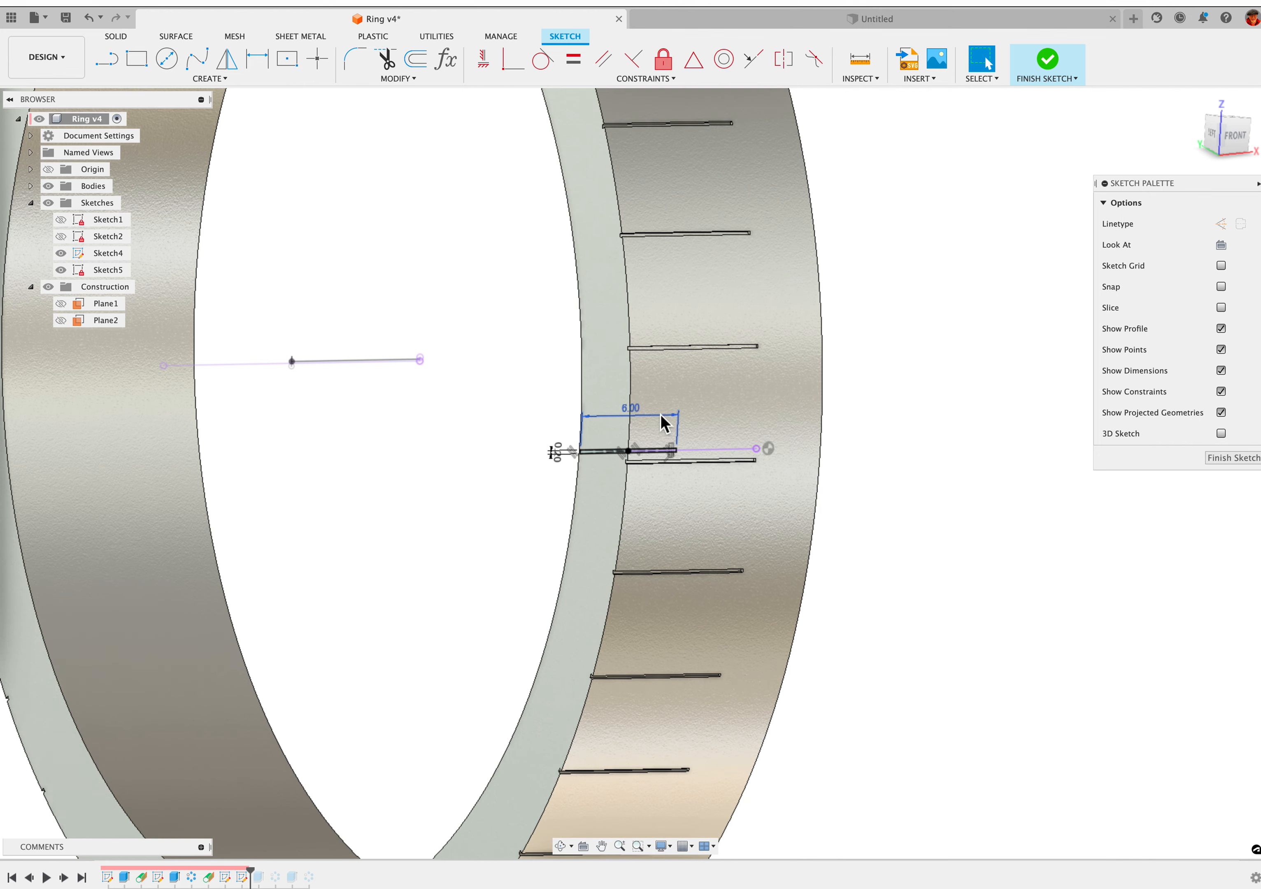
scroll(802, 441, "down", 3)
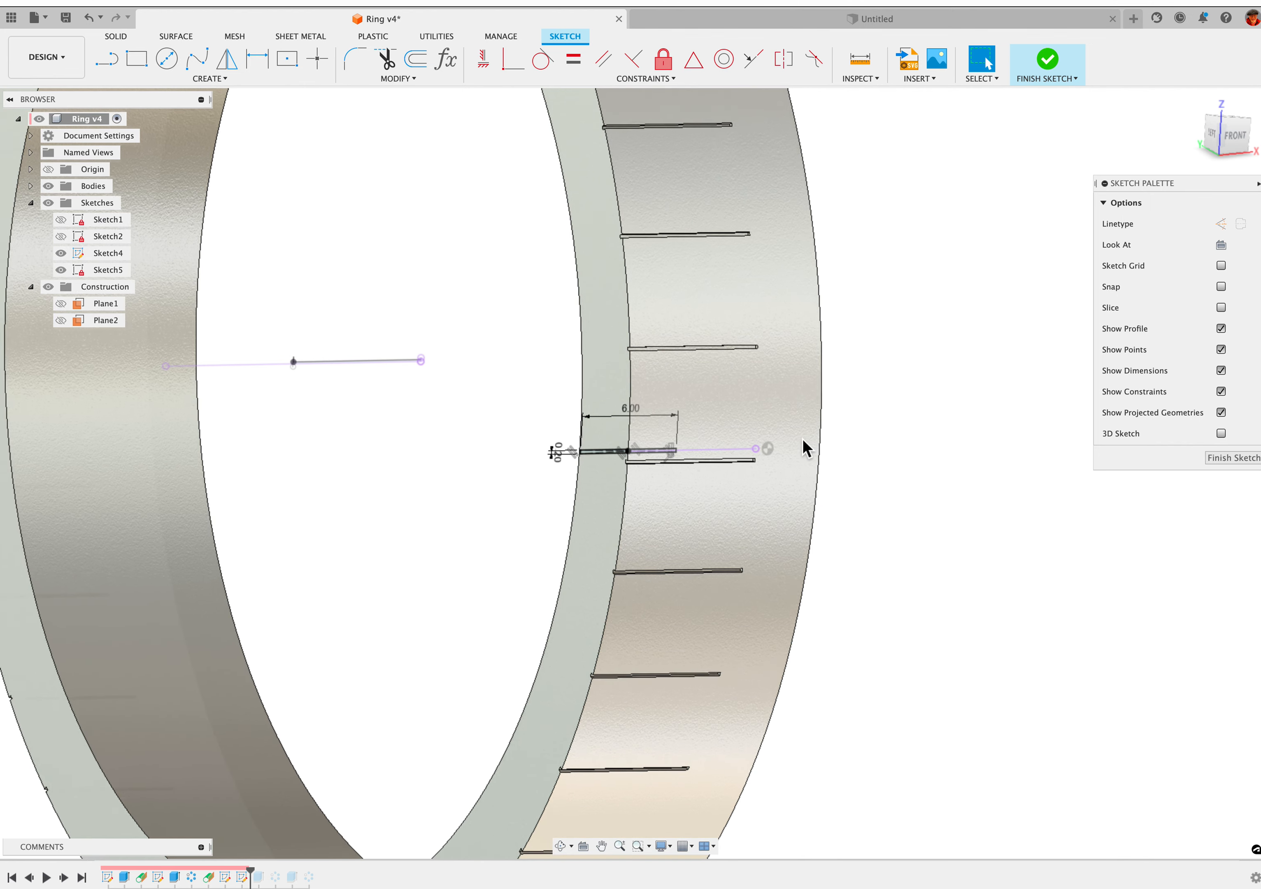
scroll(383, 762, "up", 3, "shift")
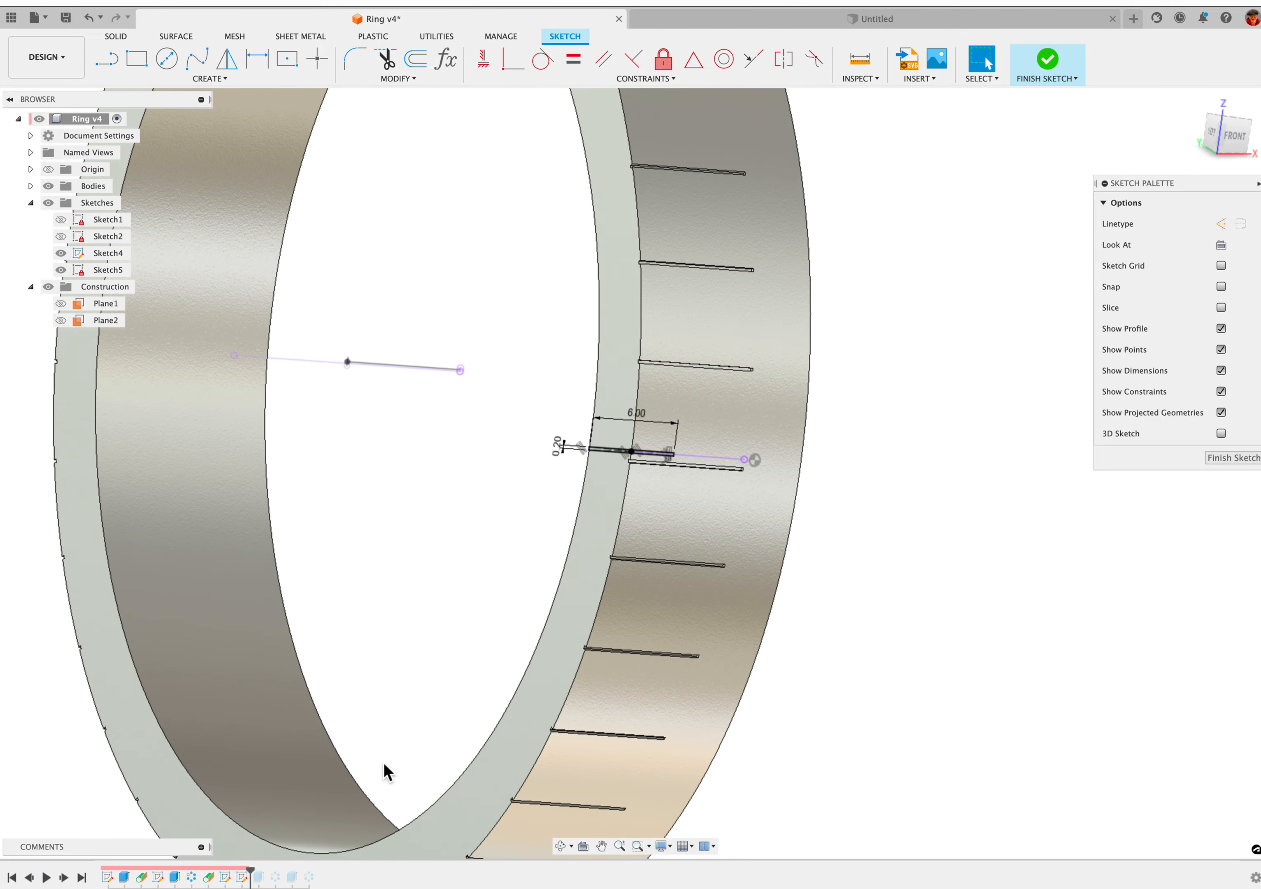
Finish the Sketch5 edit, advance the design history past Extrude3, and hide Sketch5 and Sketch4
scroll(416, 743, "right", 1, "shift")
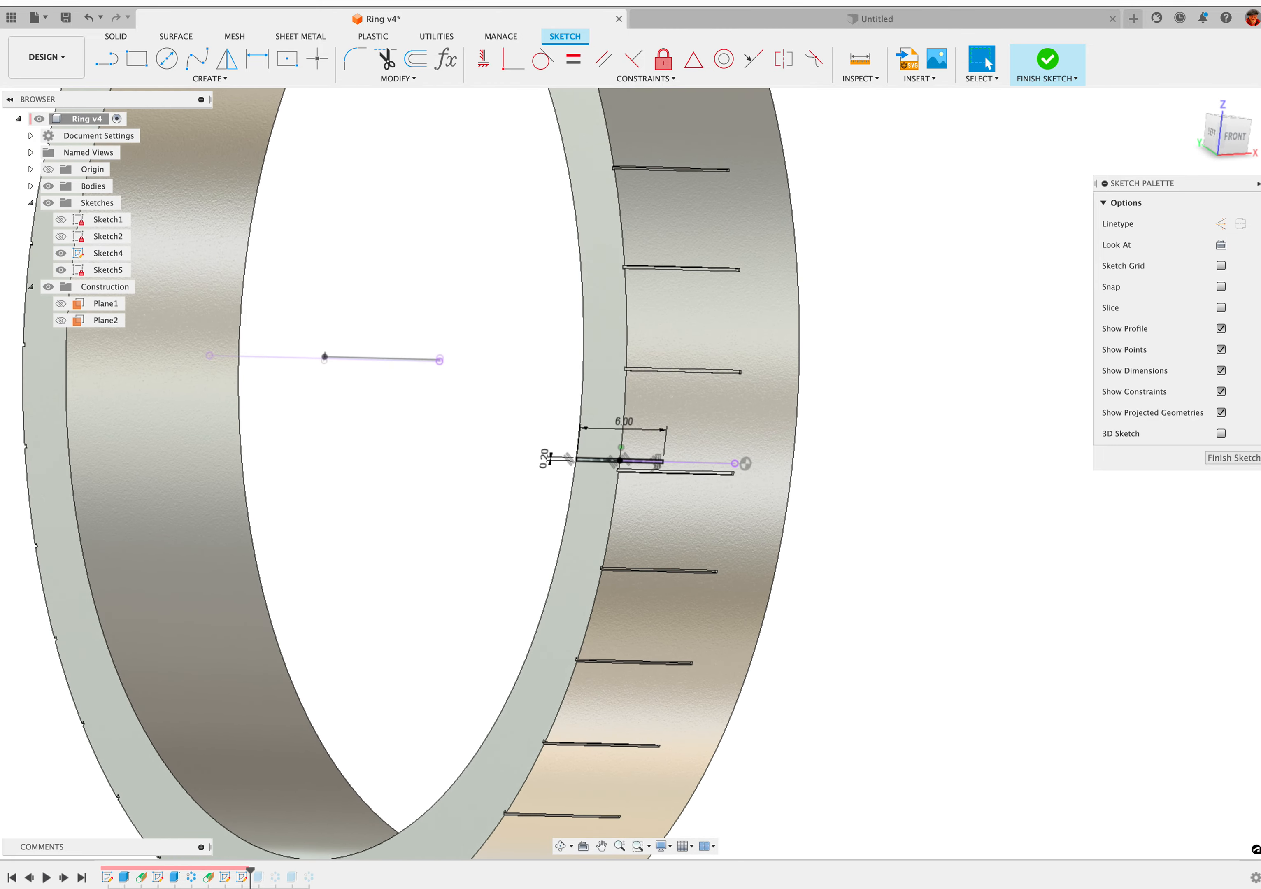
left_click(1218, 459)
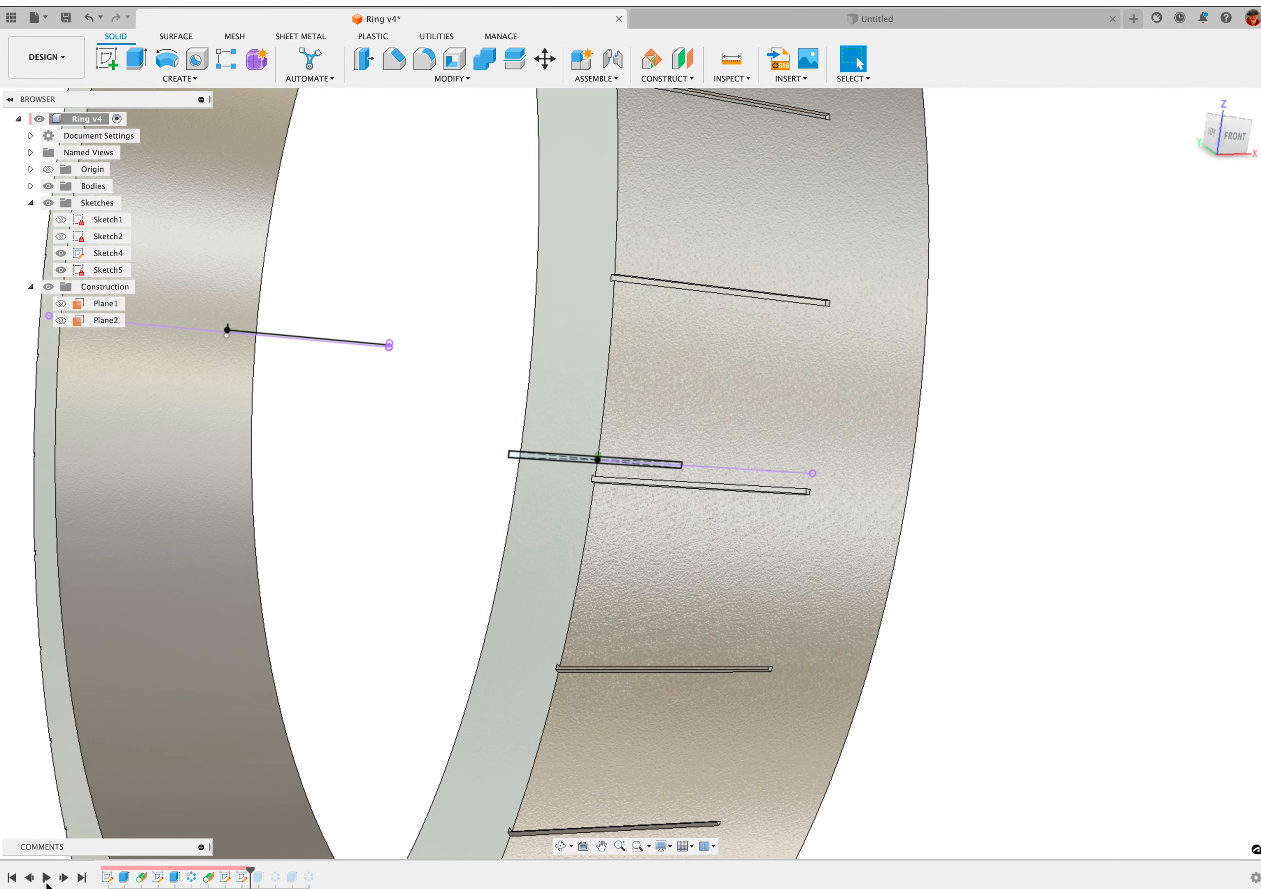
left_click(63, 879)
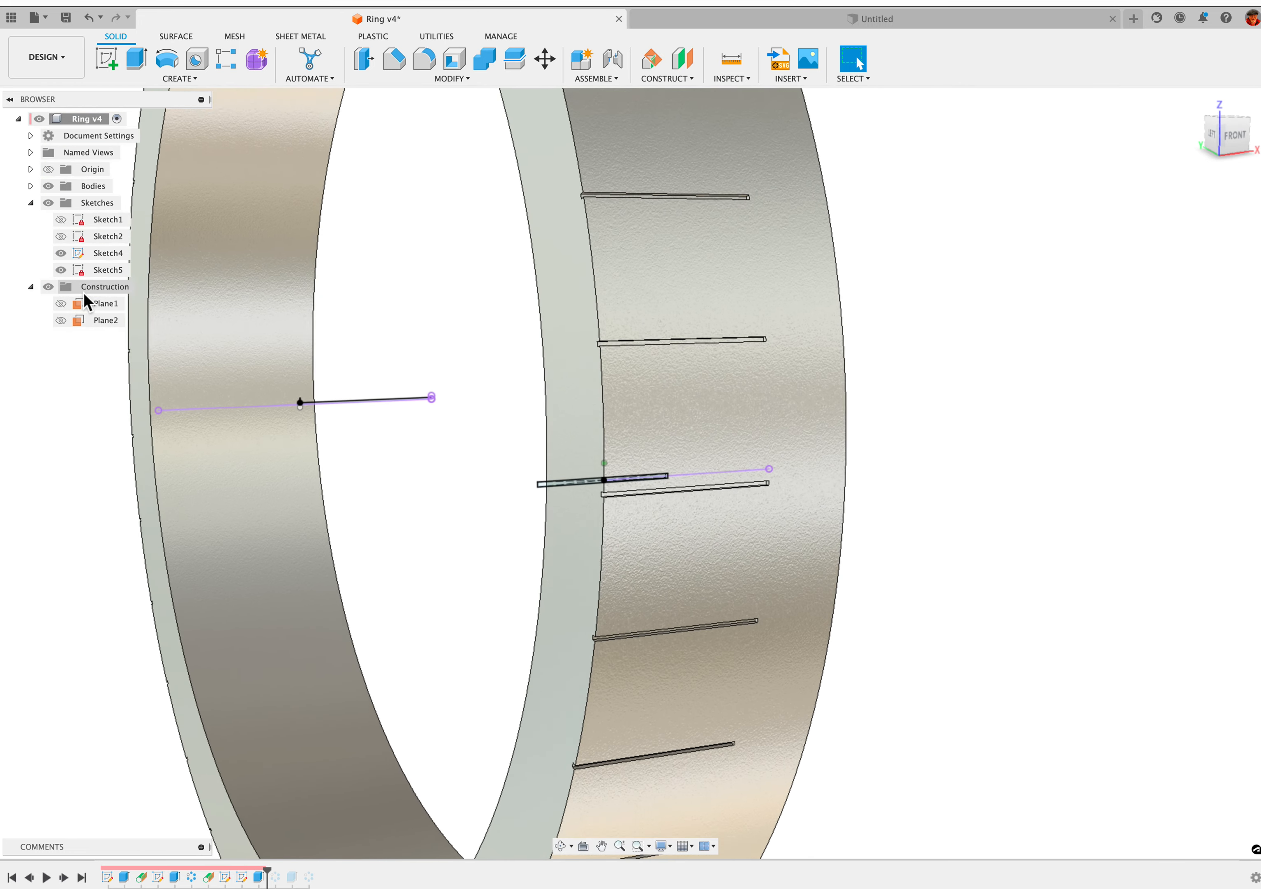
left_click(61, 270)
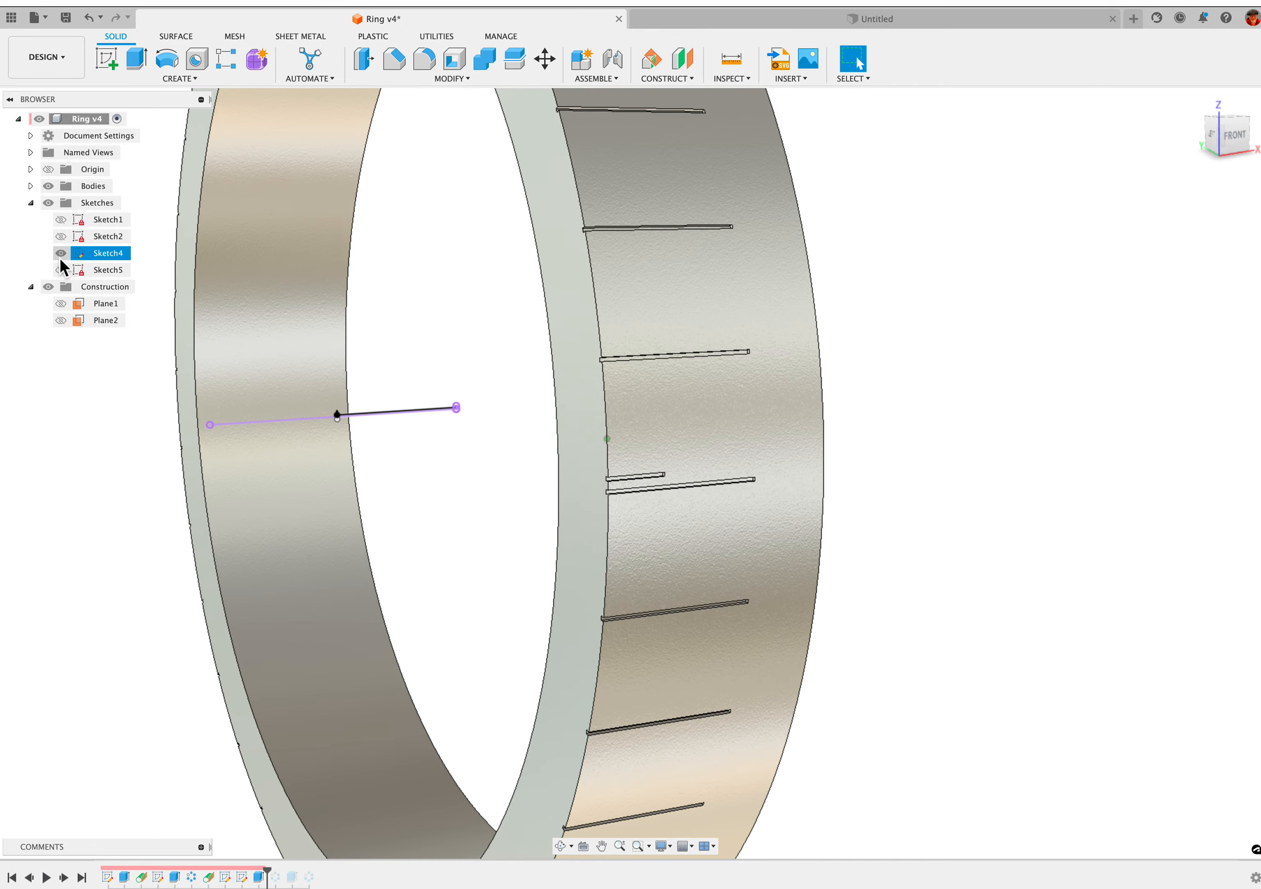
left_click(61, 256)
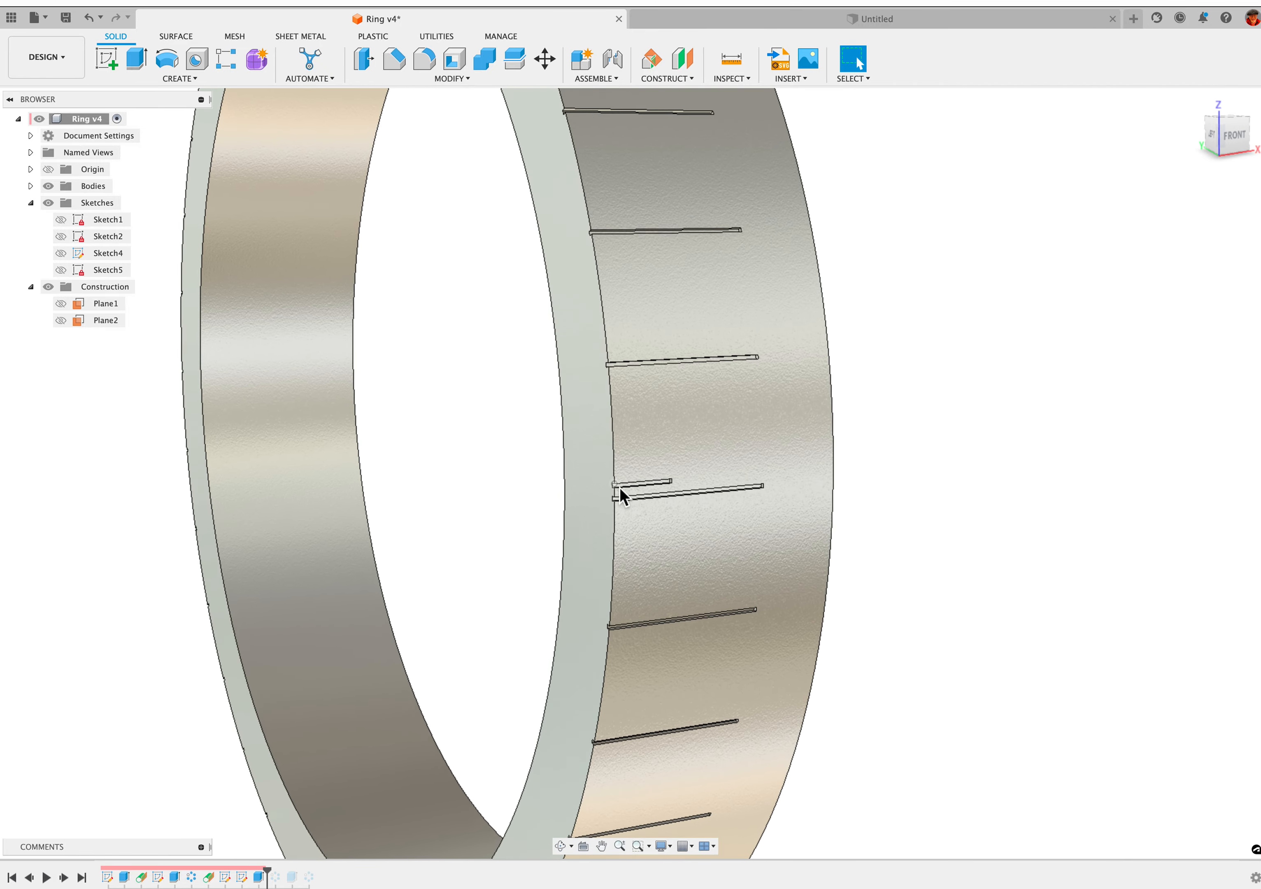
Open the Extrude3 cut for editing, review its profile, distance and operation, and accept the settings
right_click(260, 871)
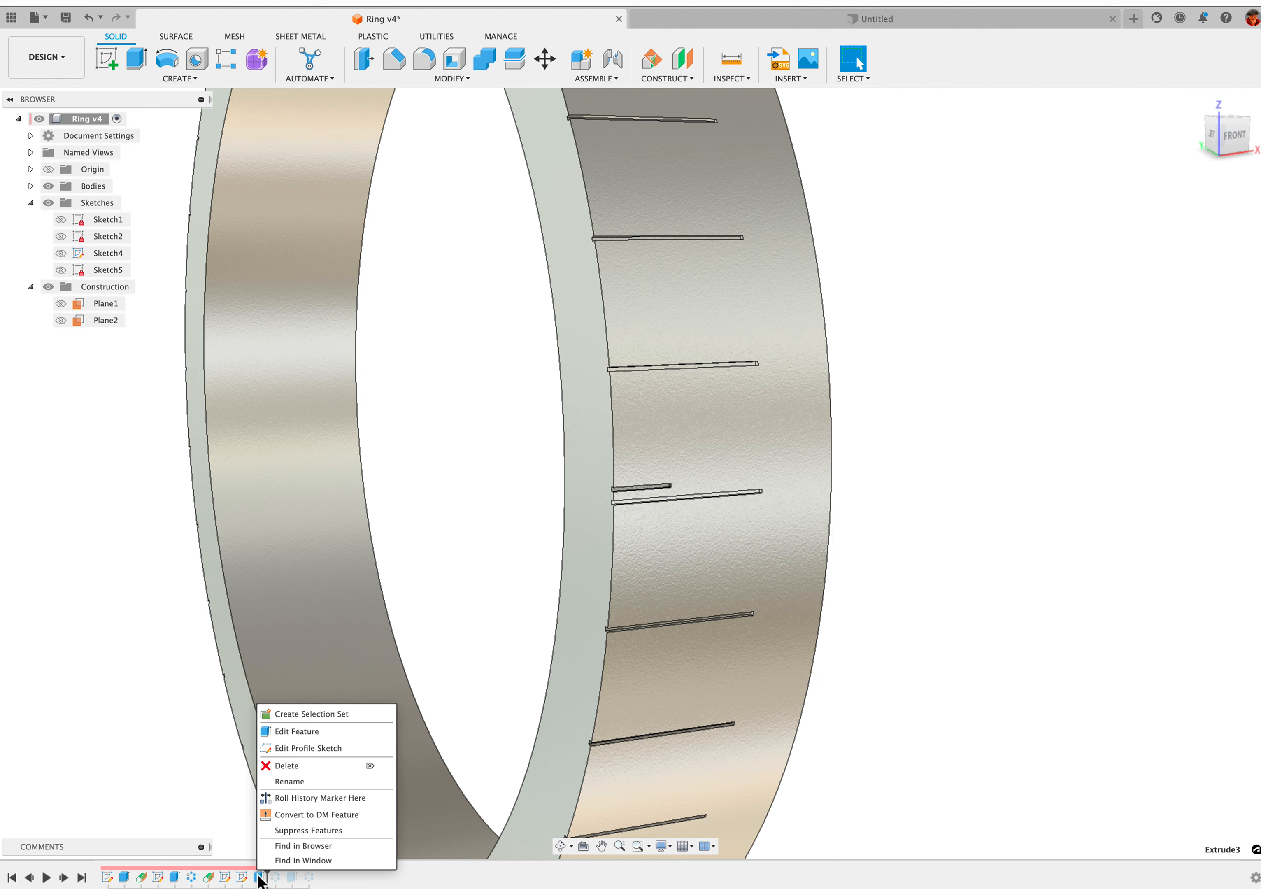
left_click(302, 732)
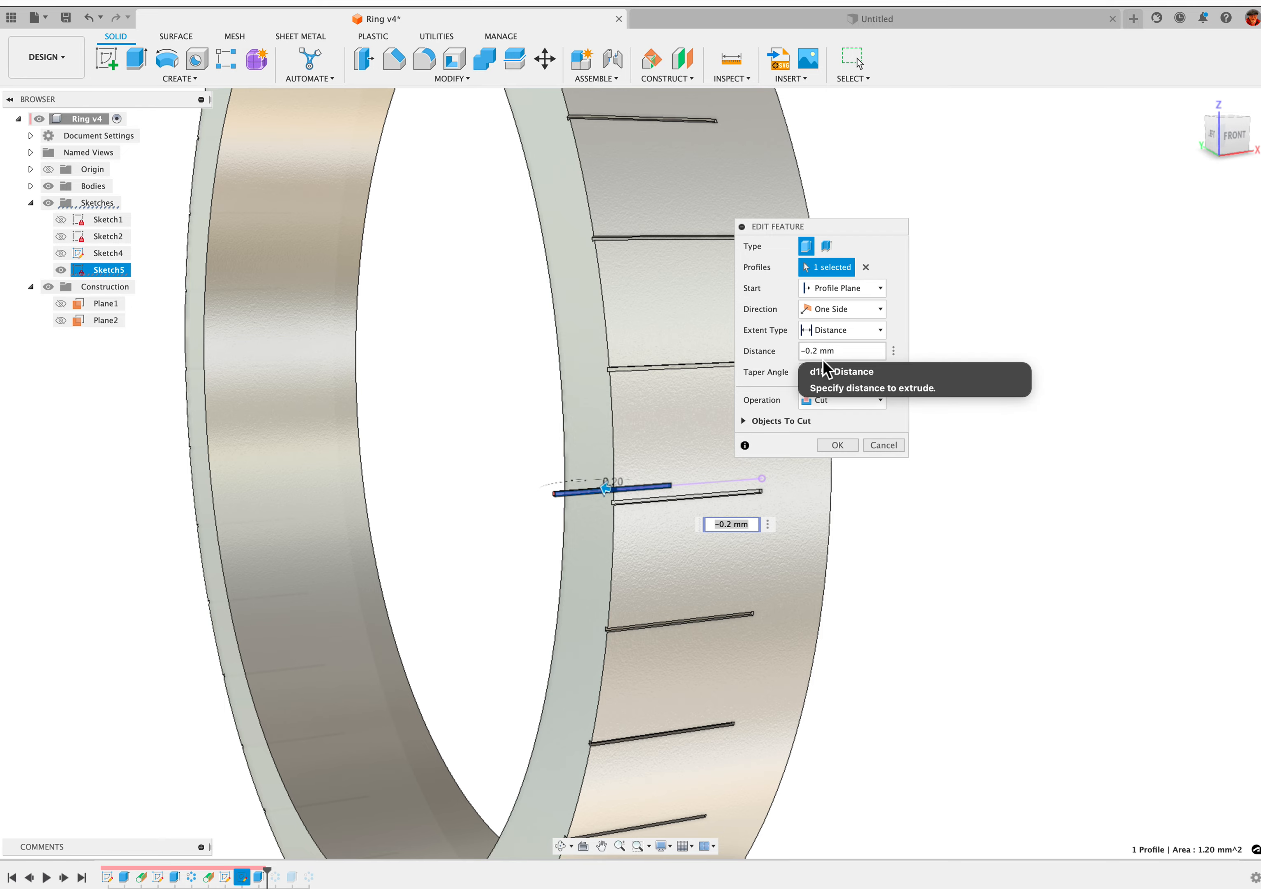
left_click(854, 445)
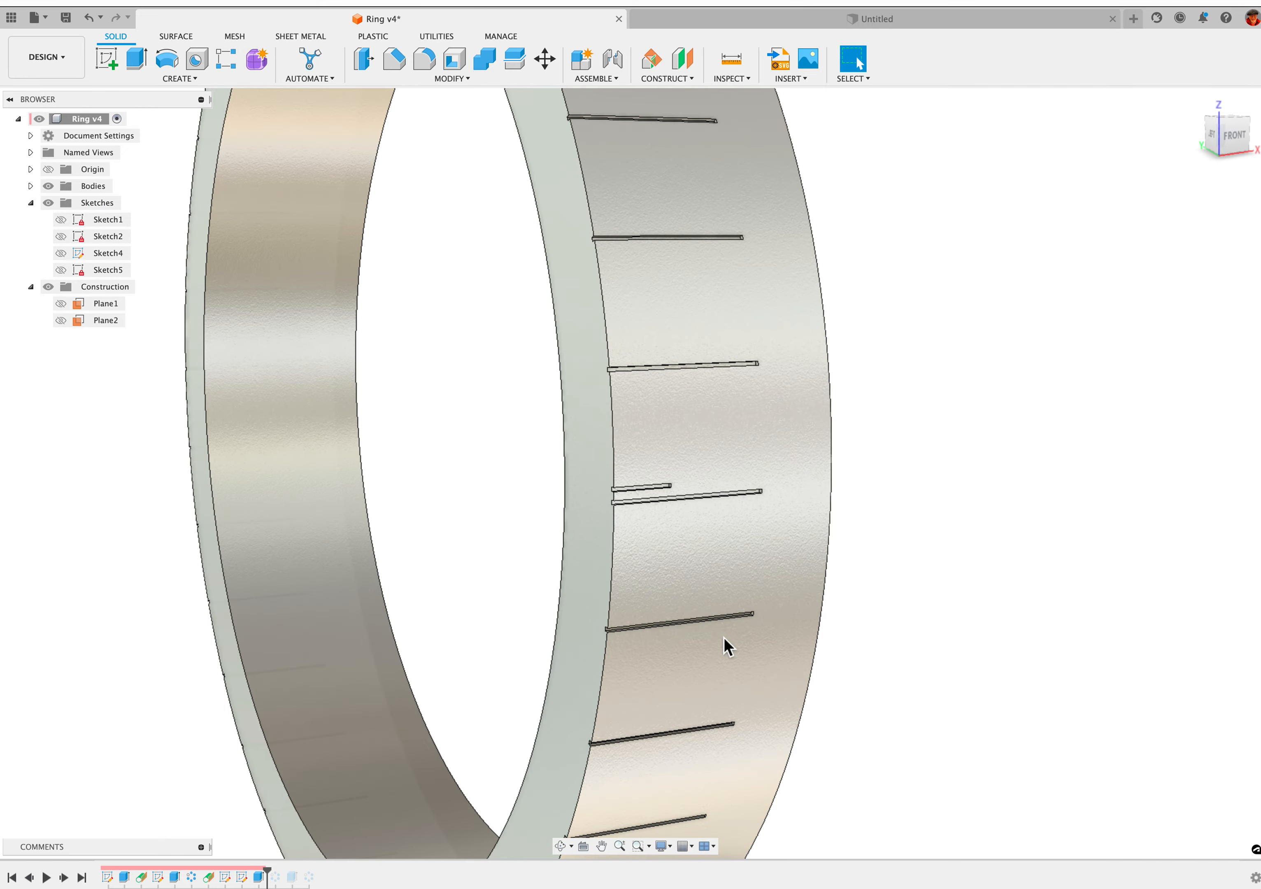
Advance the design history past the short mark's circular pattern and examine the patterned marks between two long marks
middle_click_drag(470, 813, 448, 818, "shift")
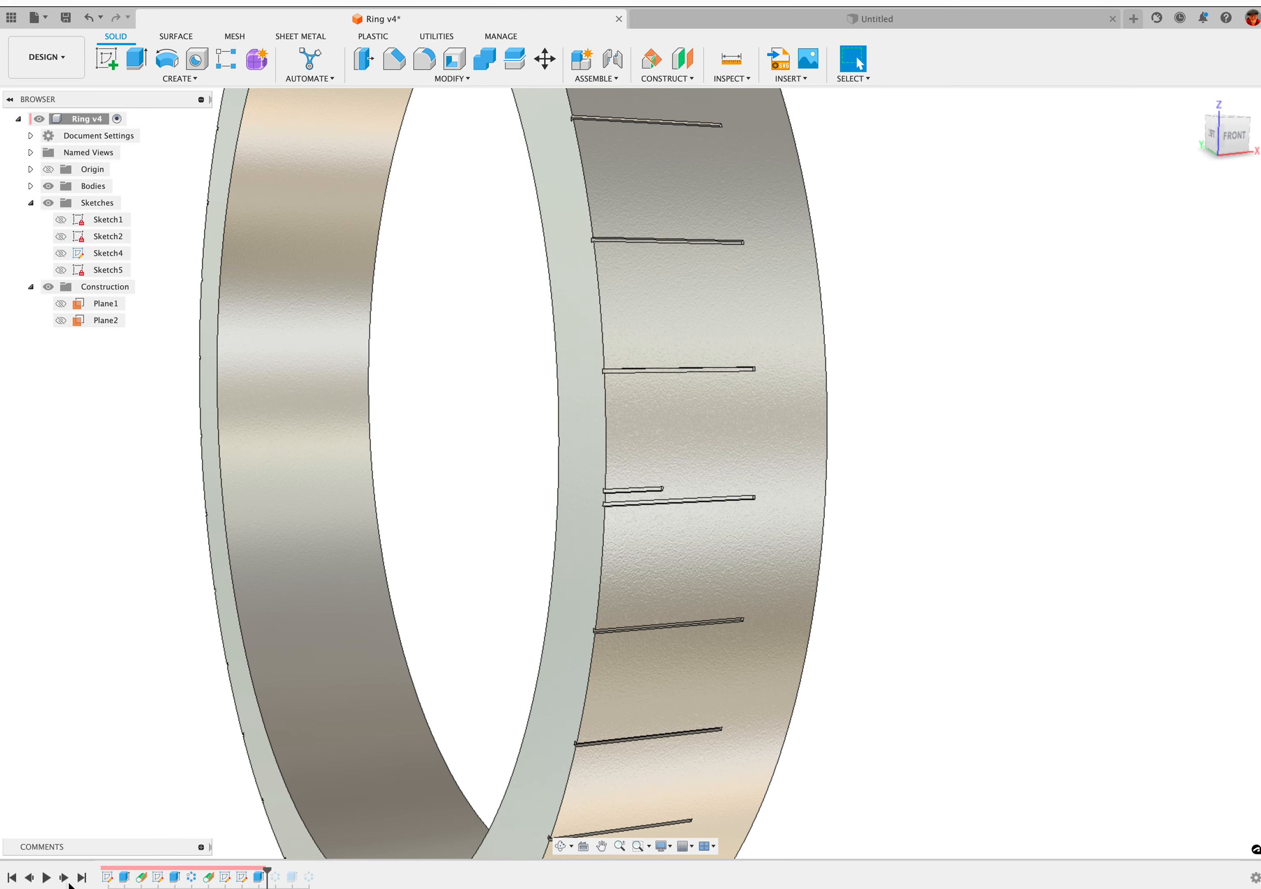
left_click(68, 883)
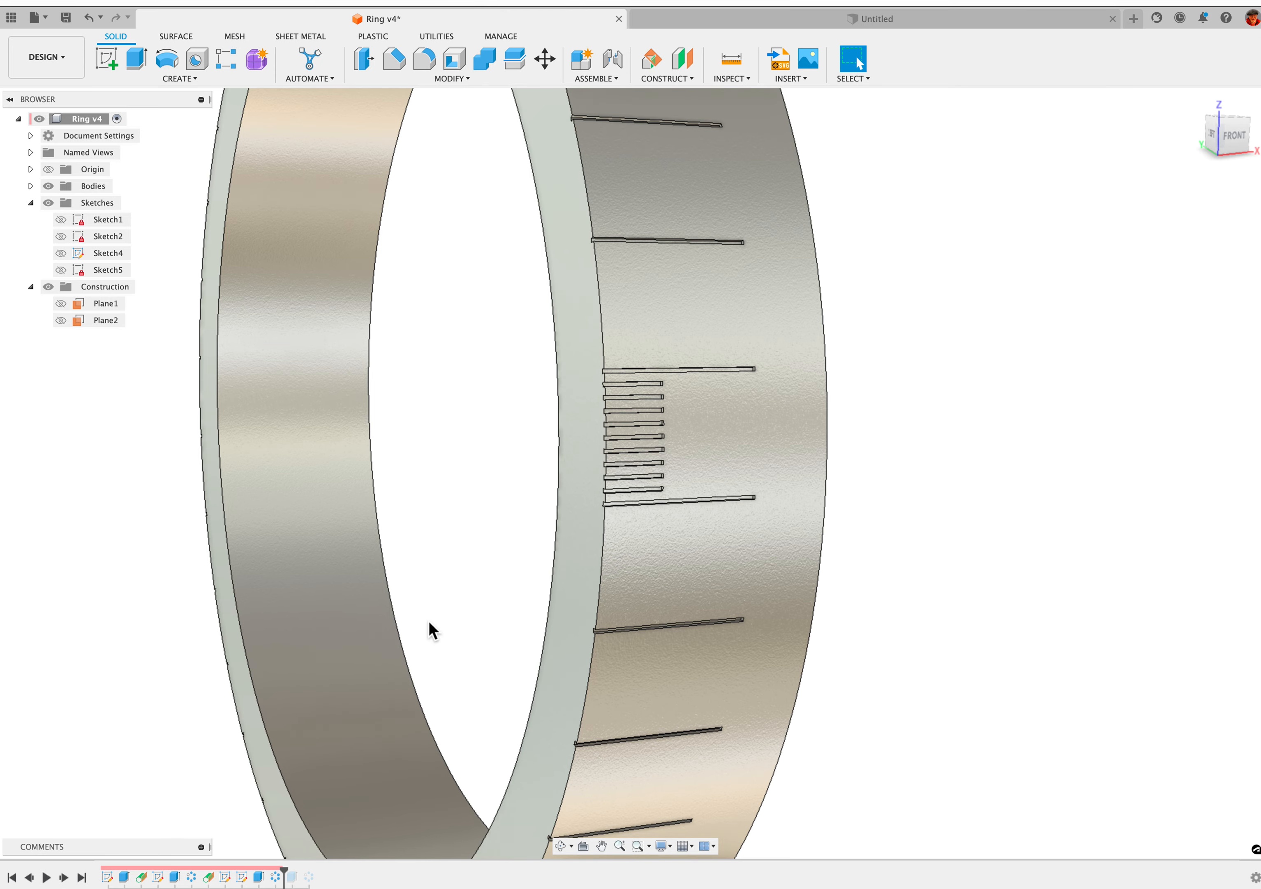
middle_click_drag(442, 548, 496, 546, "shift")
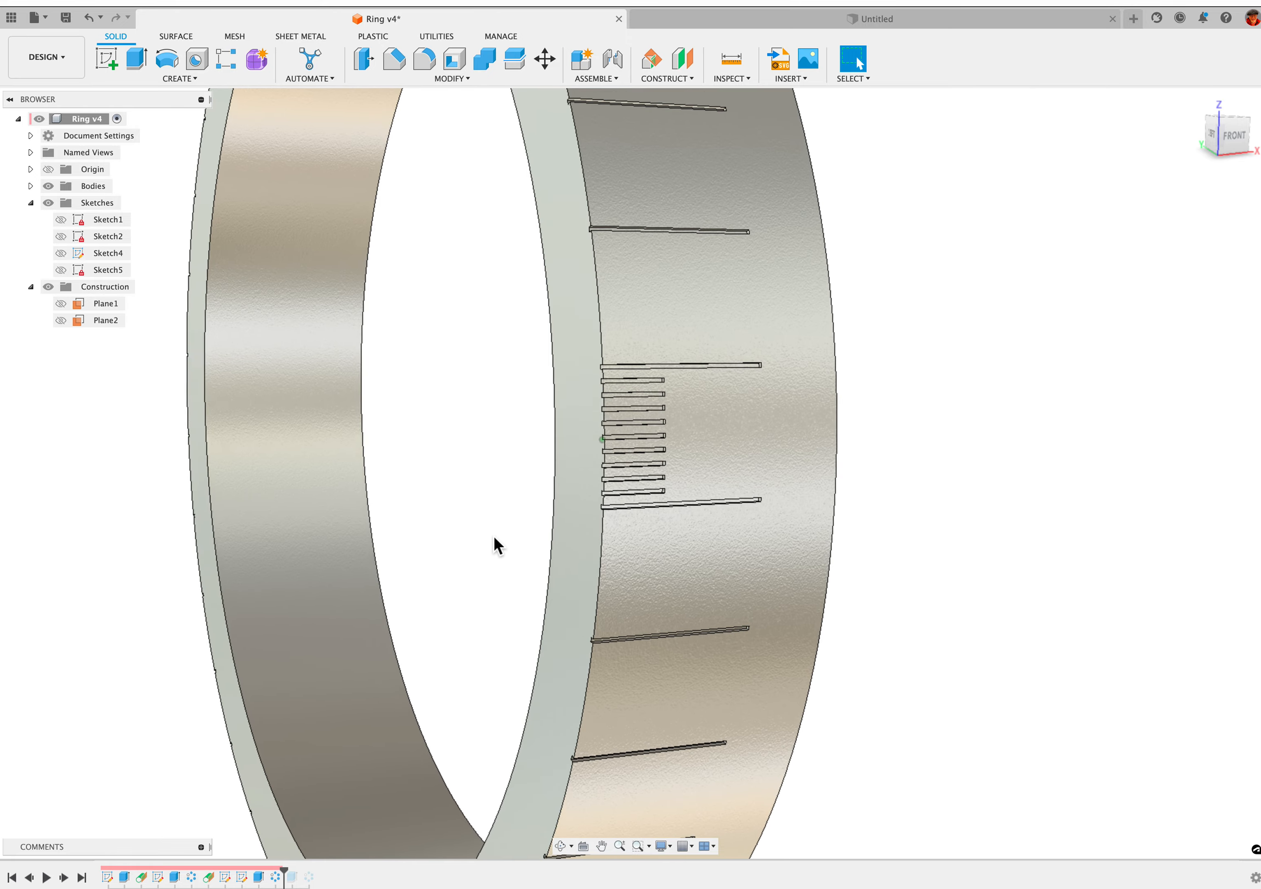
scroll(497, 545, "up", 4)
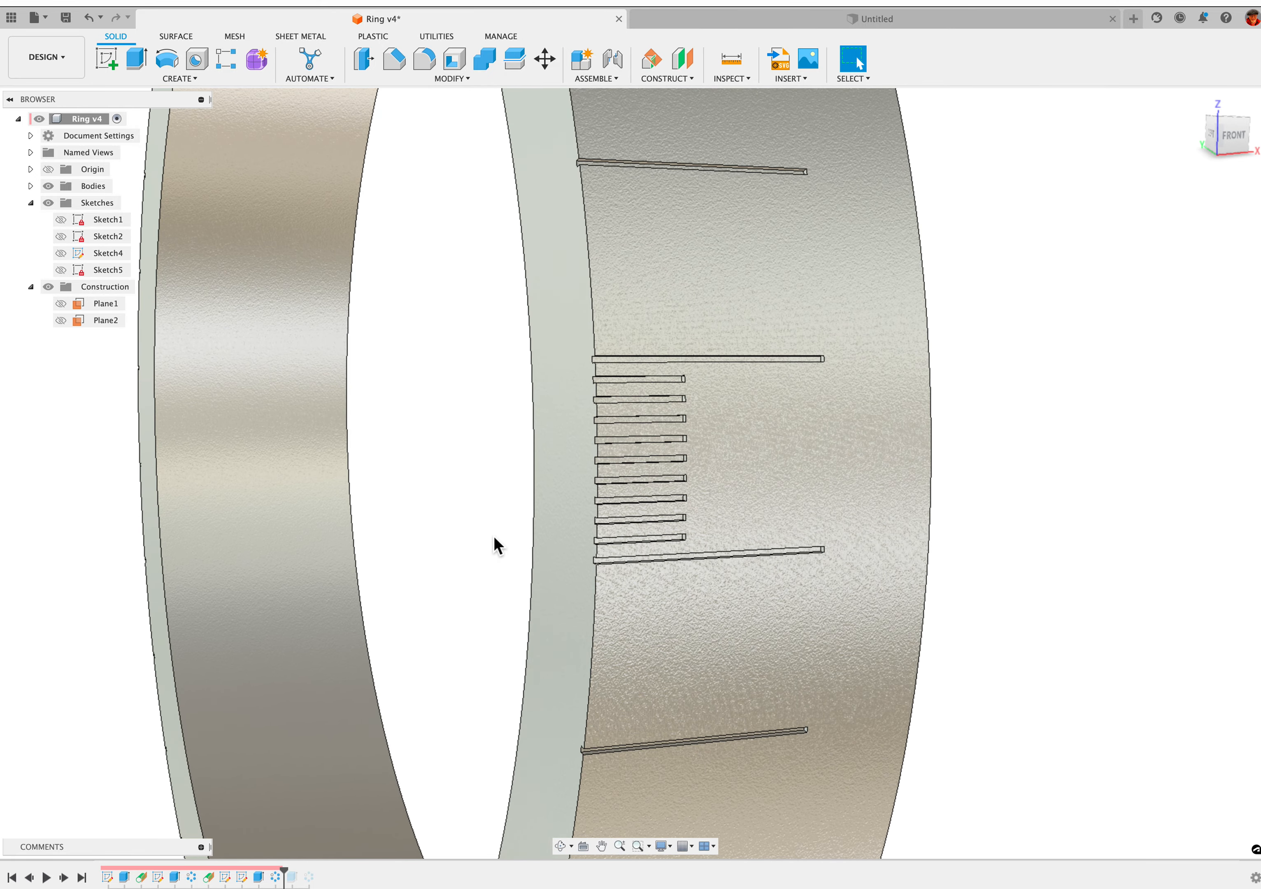
middle_click_drag(495, 544, 592, 514, "shift")
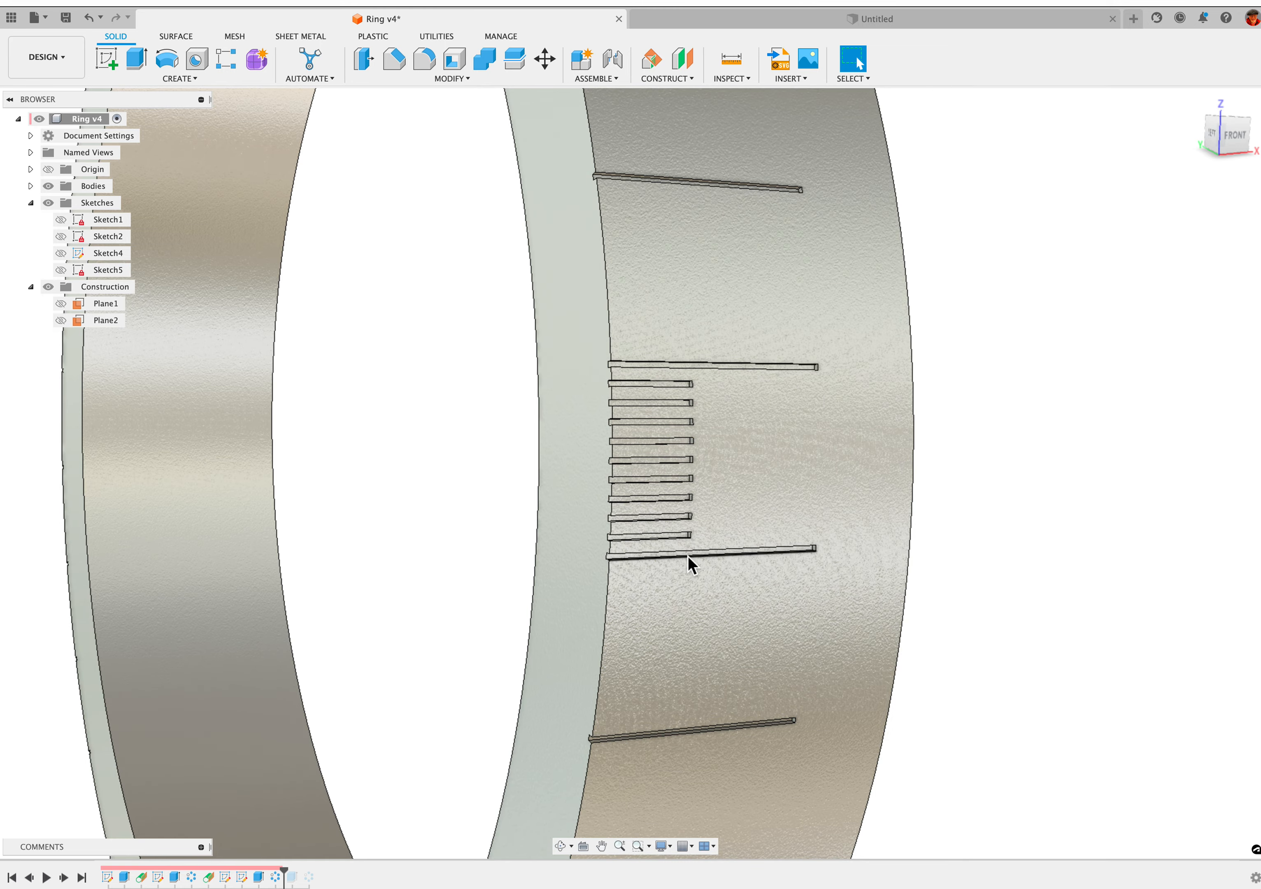
middle_click_drag(691, 418, 687, 418)
scroll(667, 411, "down", 2)
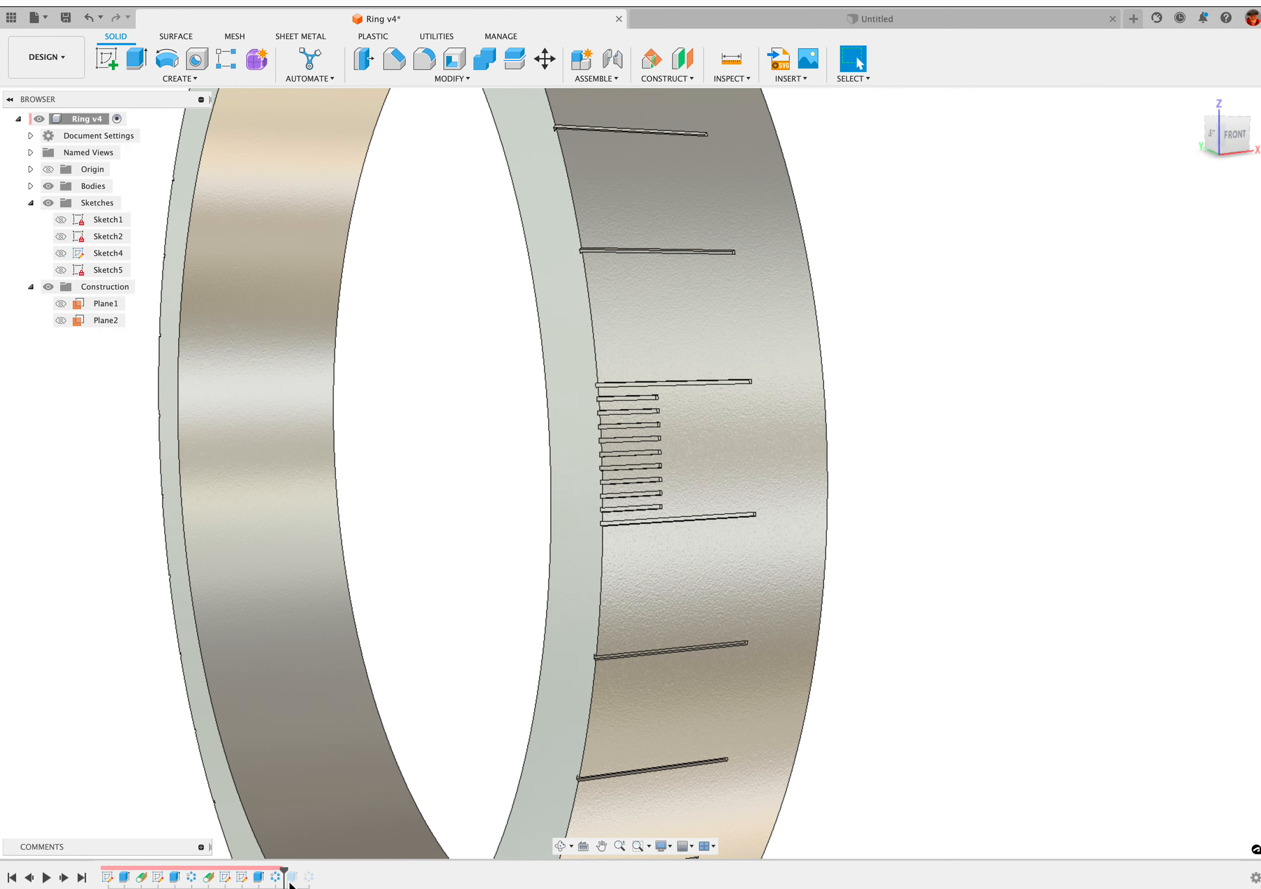
Open the short-mark circular pattern for editing, show the origin geometry to review its axis, angle and quantity, and accept the settings
right_click(276, 876)
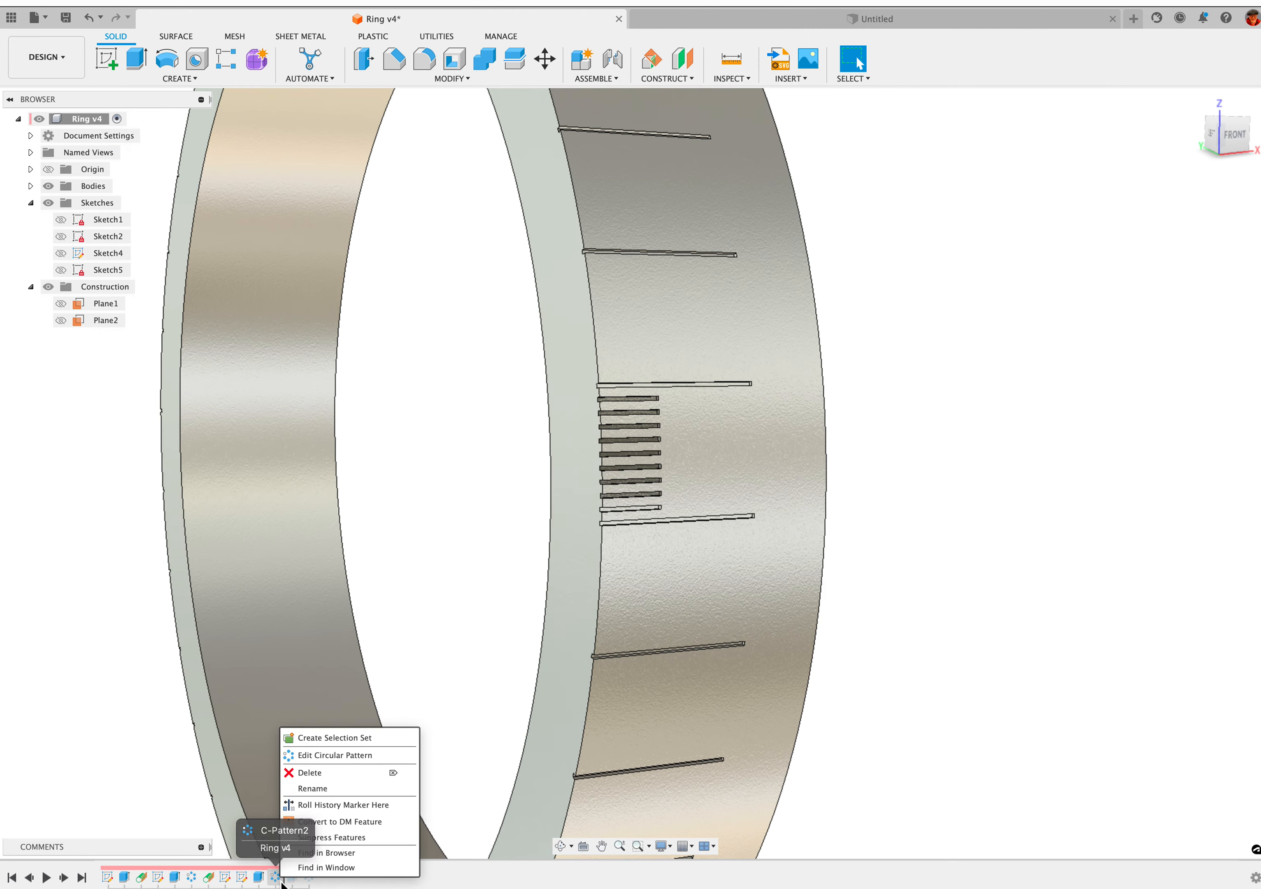
left_click(334, 754)
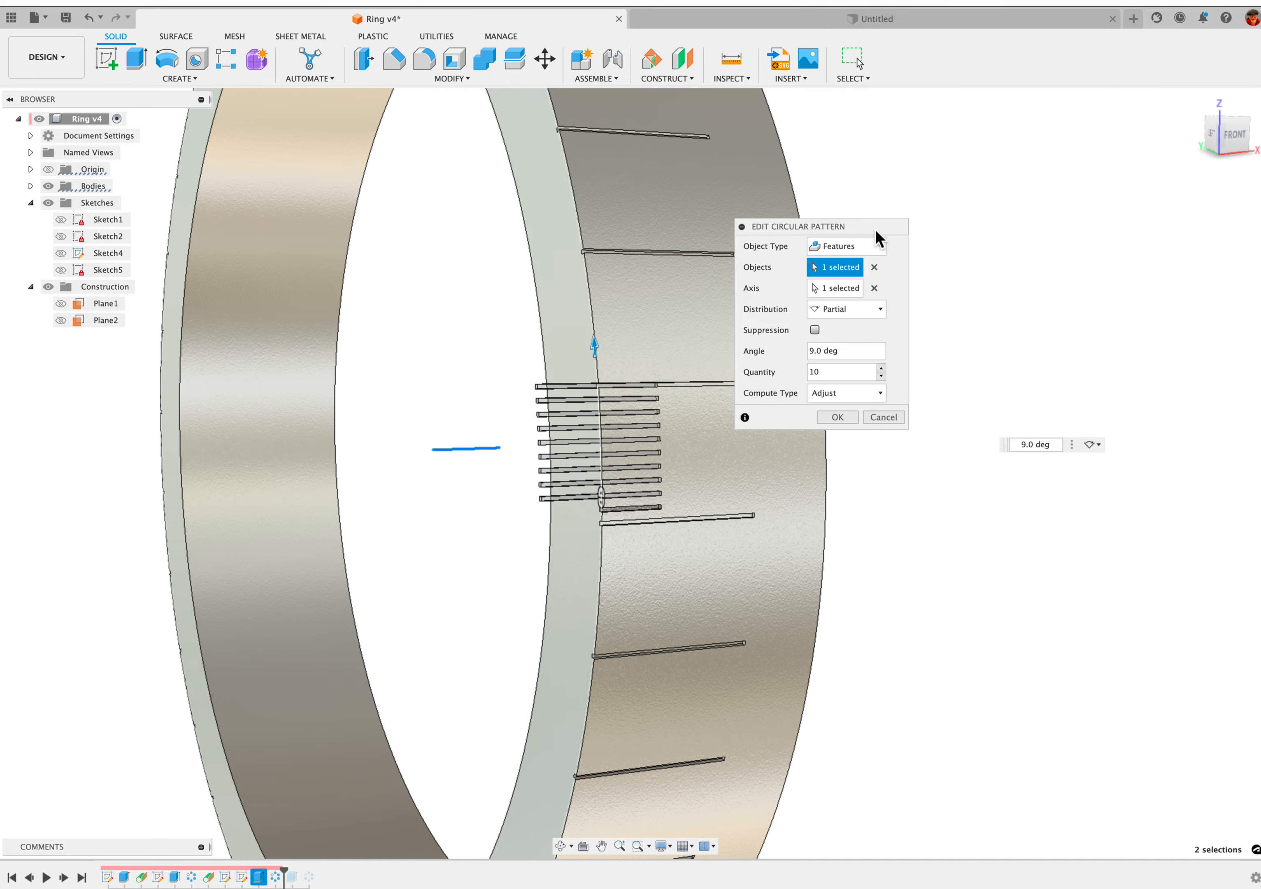
left_click_drag(883, 230, 951, 234)
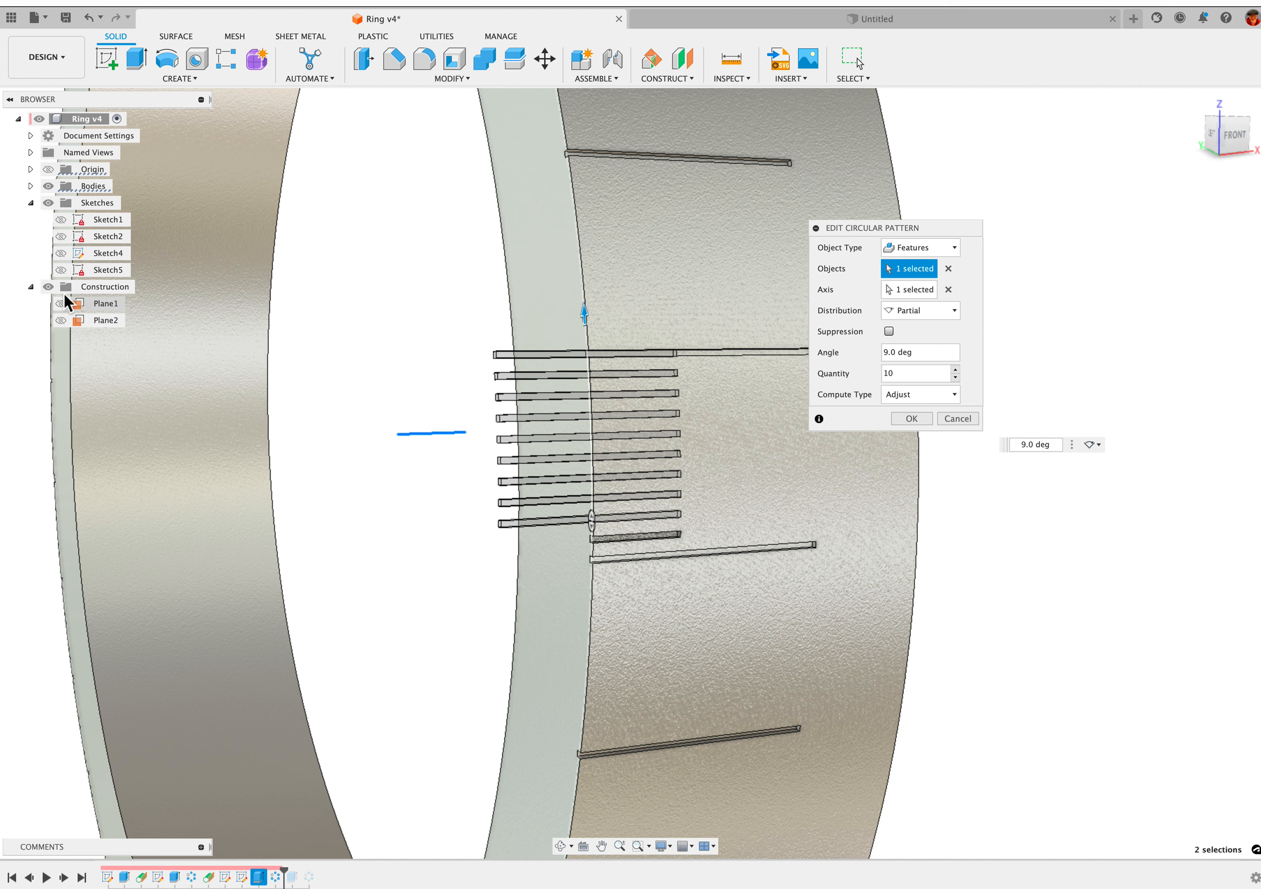
left_click(54, 174)
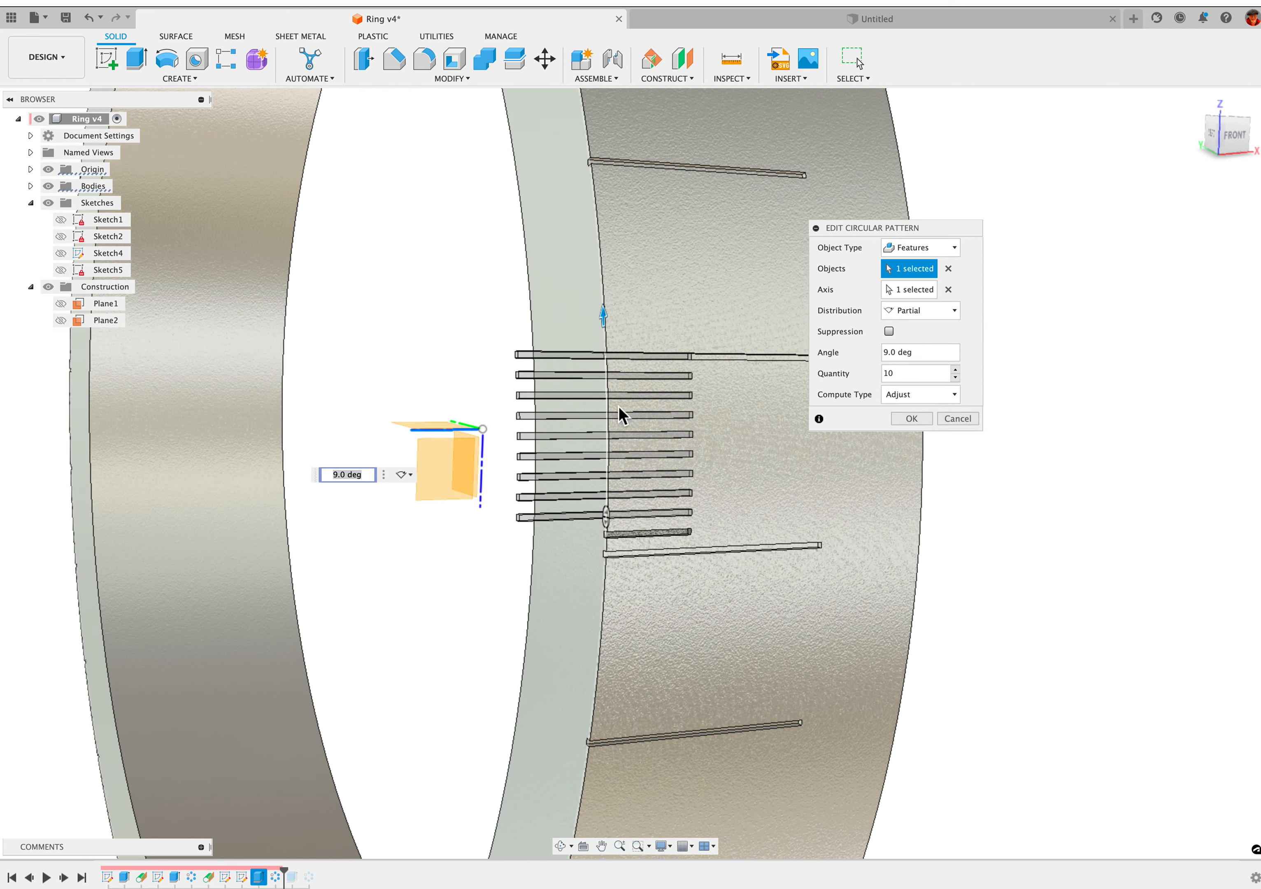
left_click(920, 422)
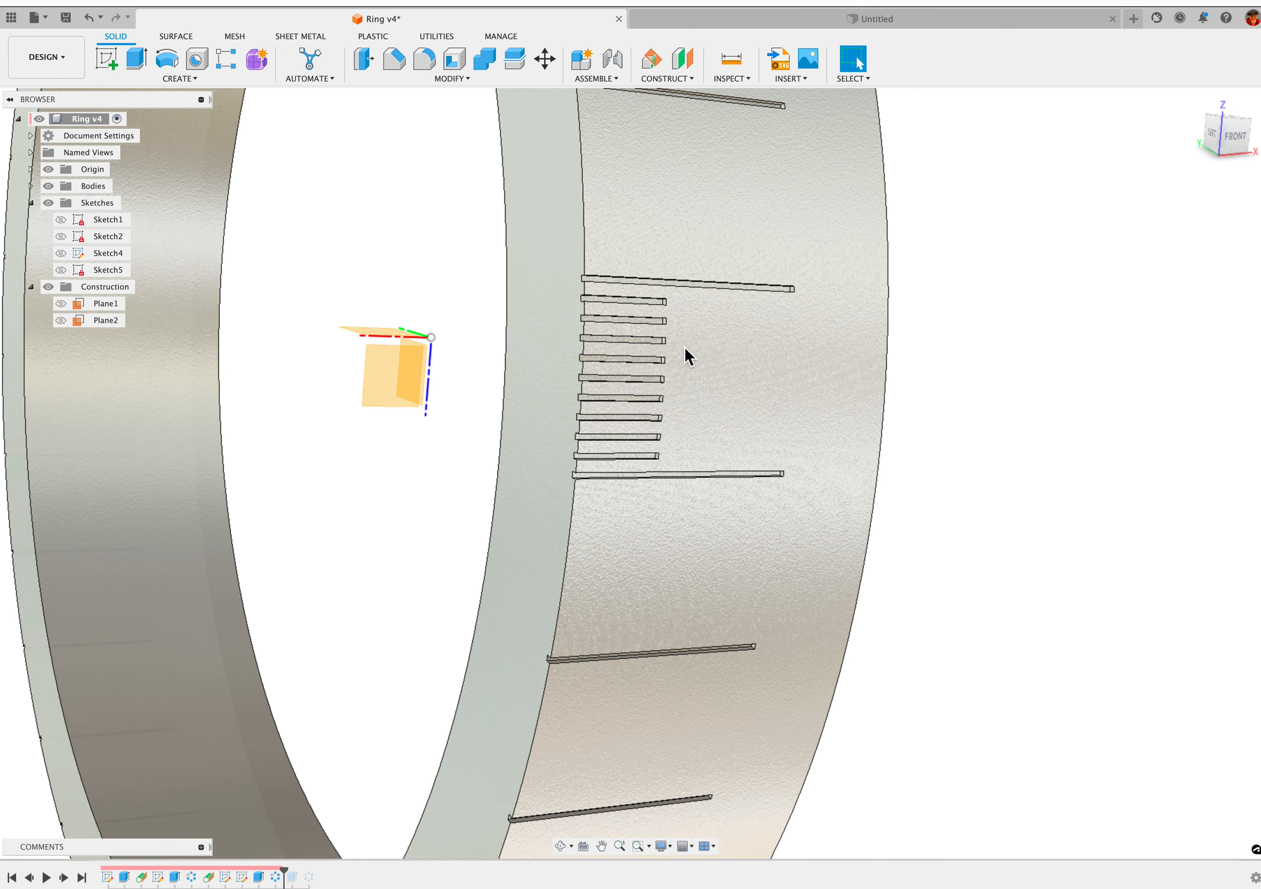
Advance the design history past Extrude4, the cut that lengthens the middle short mark
scroll(665, 440, "down", 2)
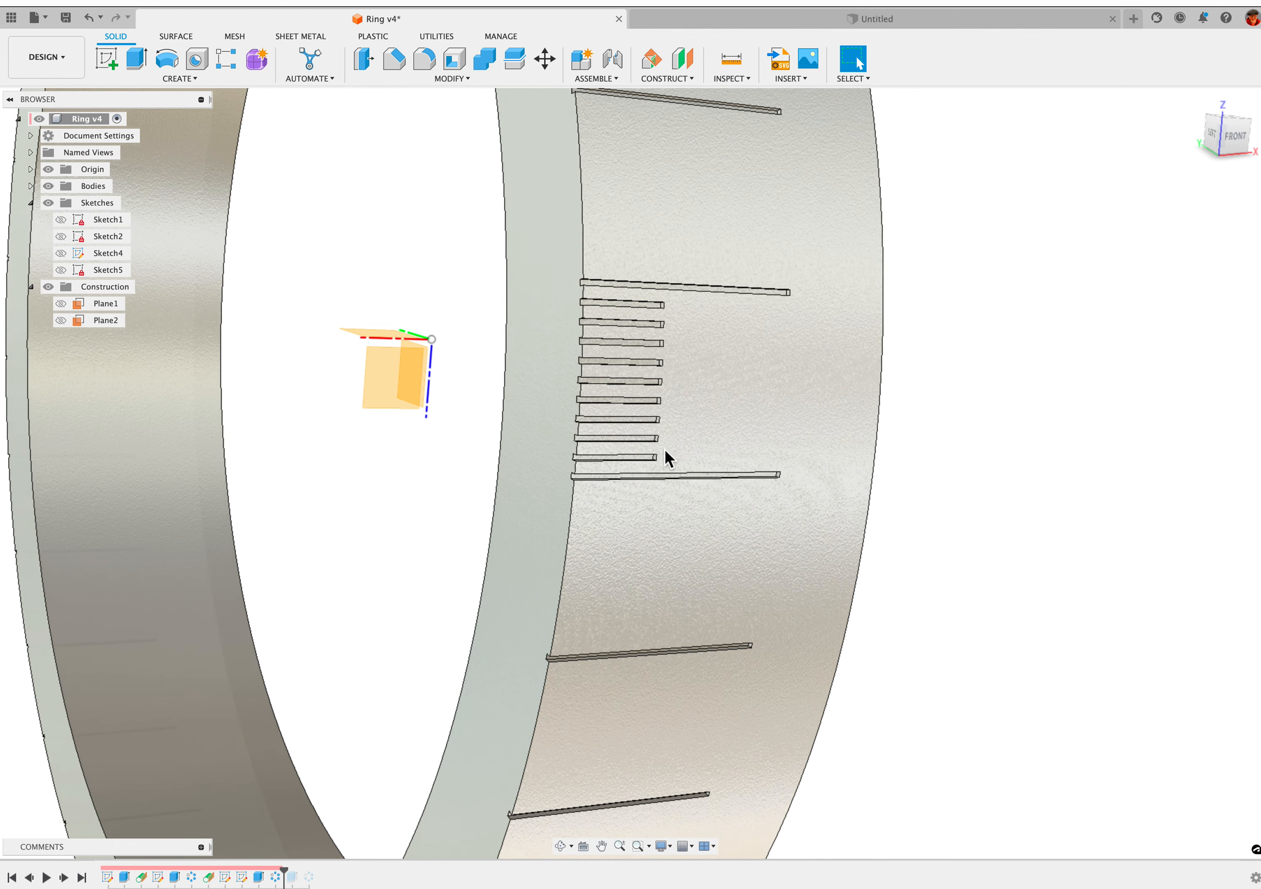
scroll(634, 445, "down", 1)
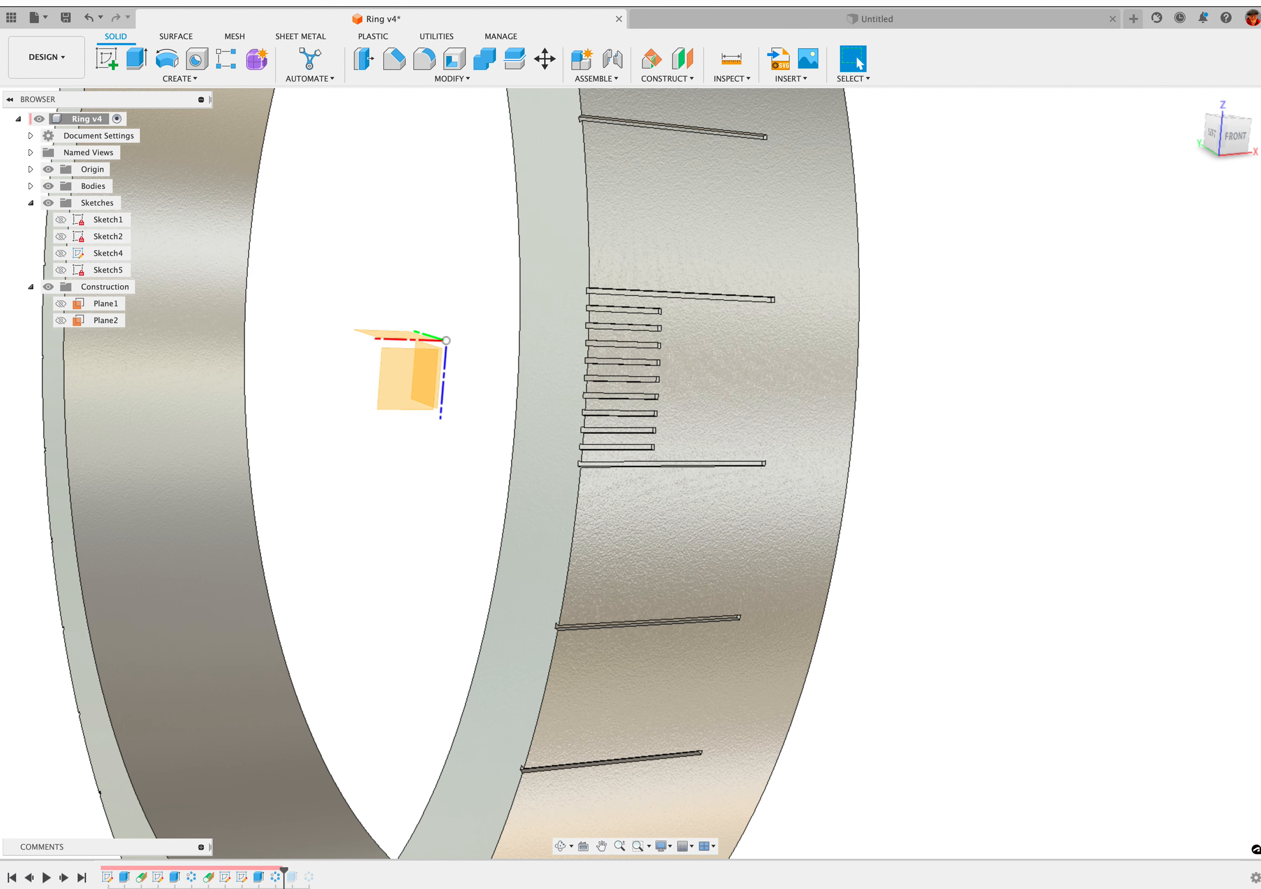
left_click(67, 882)
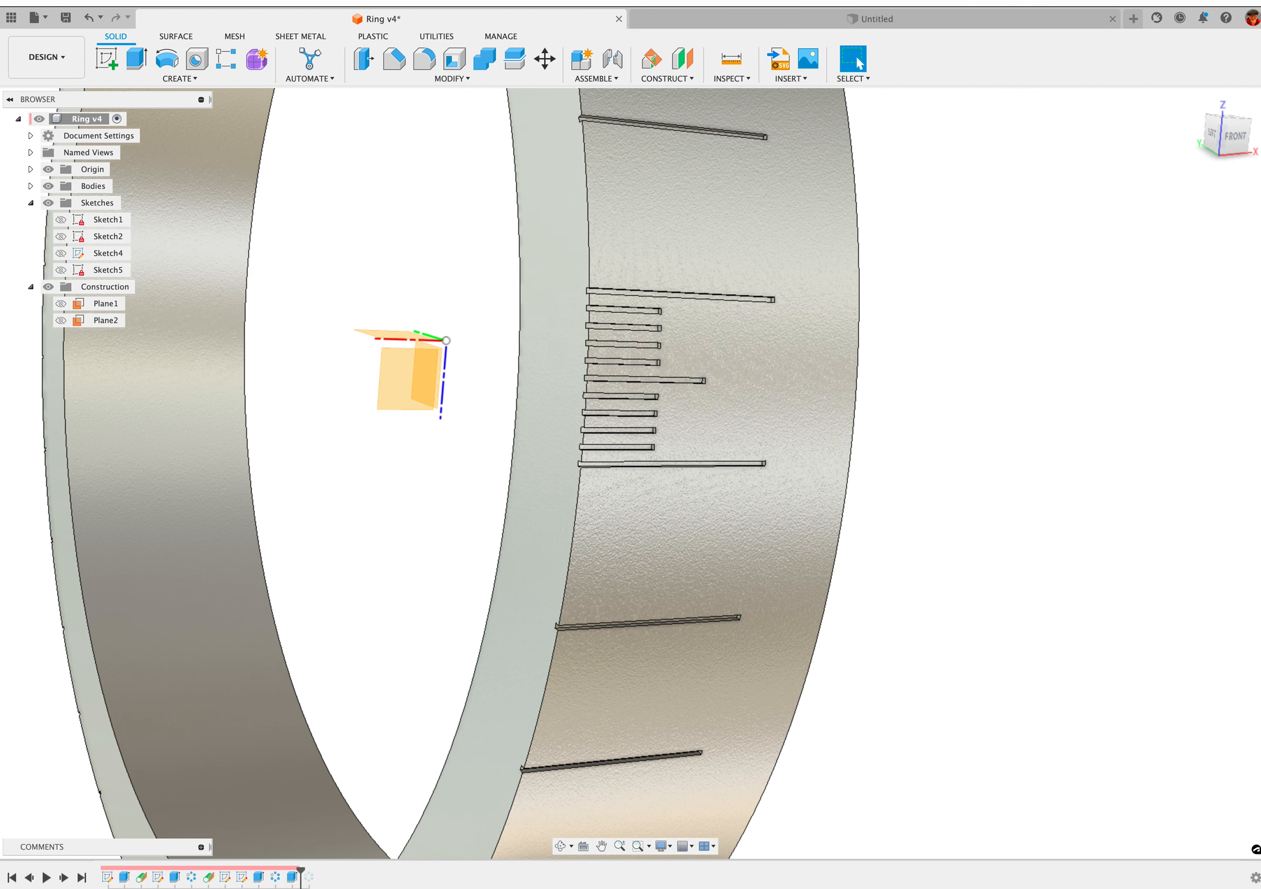
Open Extrude4 for editing, examine the cut at the end of the middle mark with its distance and operation, and accept the settings
right_click(291, 877)
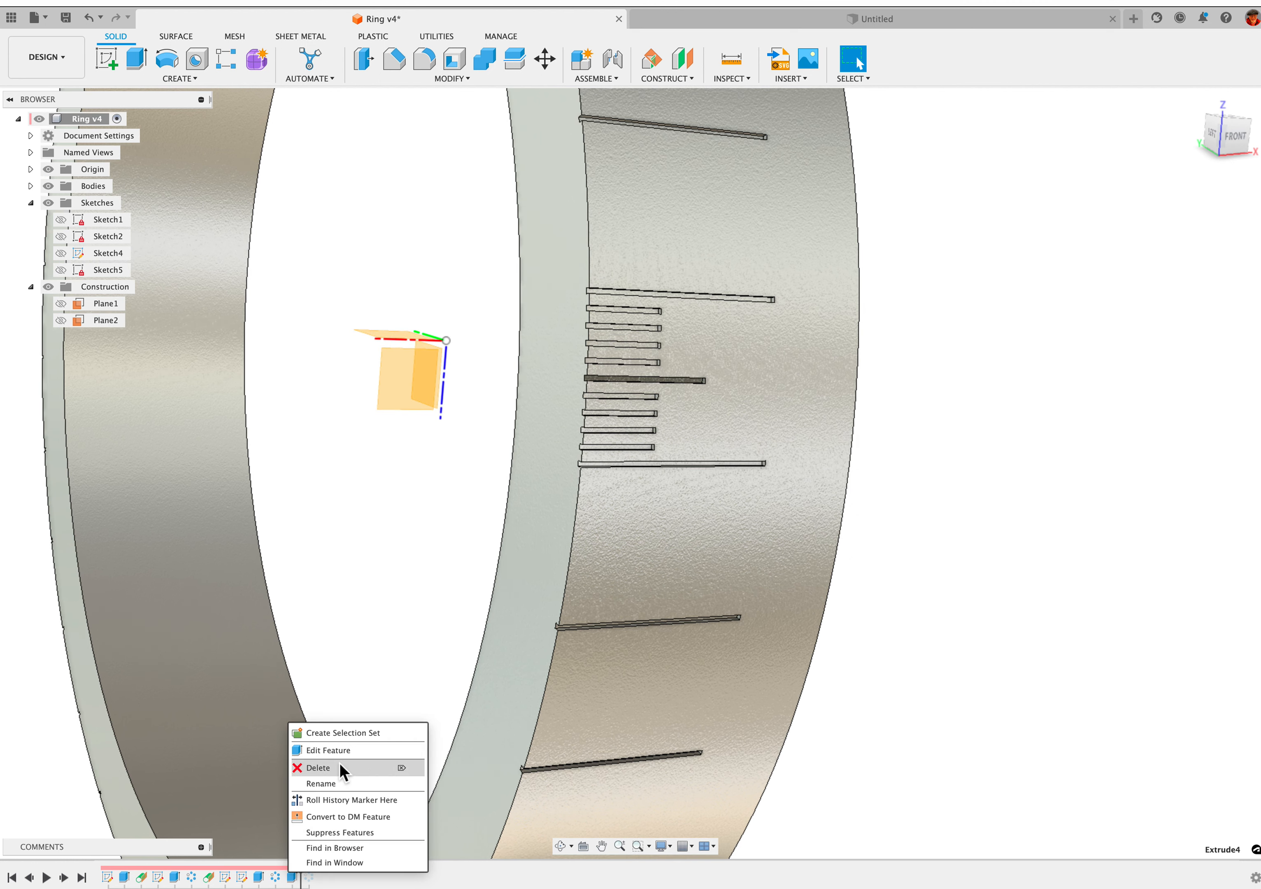
left_click(328, 749)
scroll(1056, 448, "up", 4)
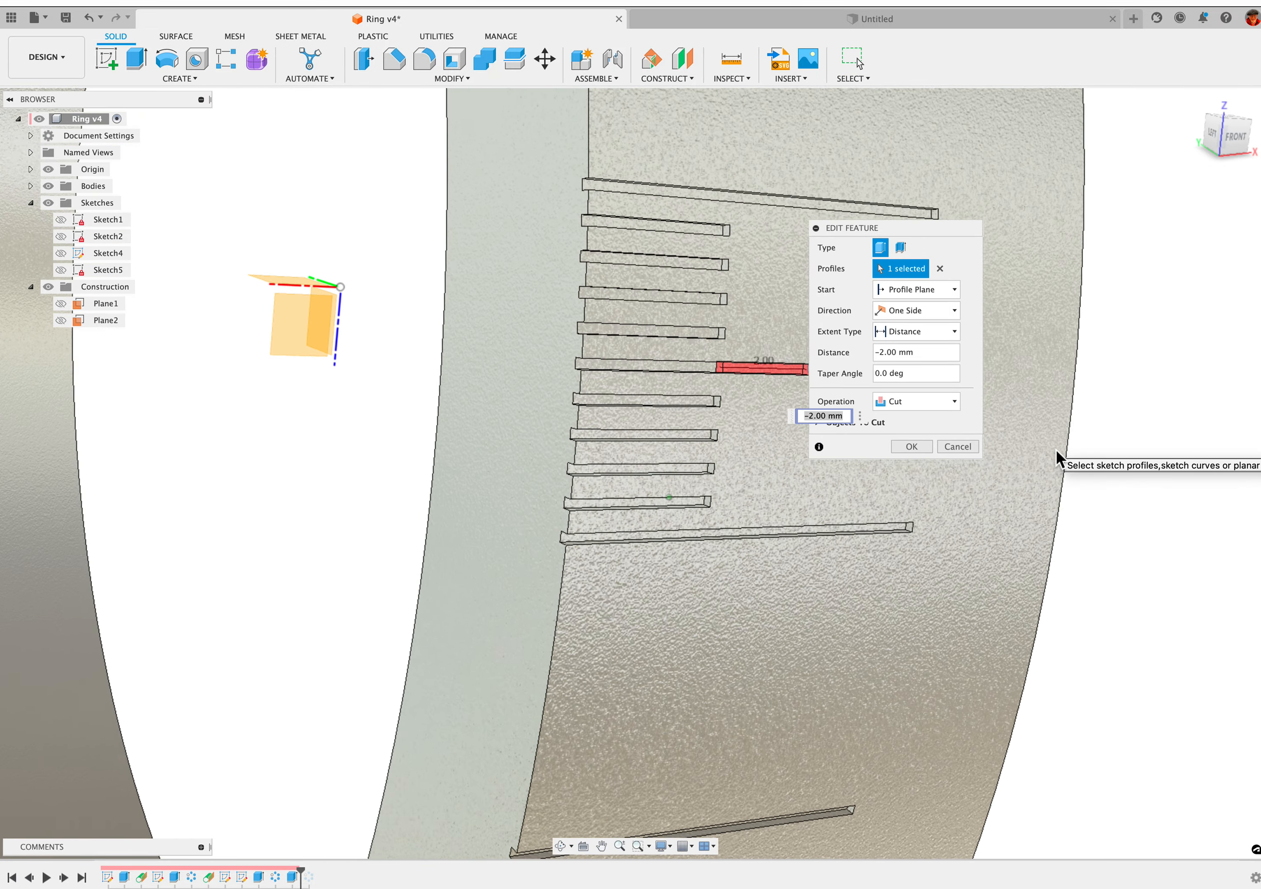
scroll(1056, 449, "up", 4)
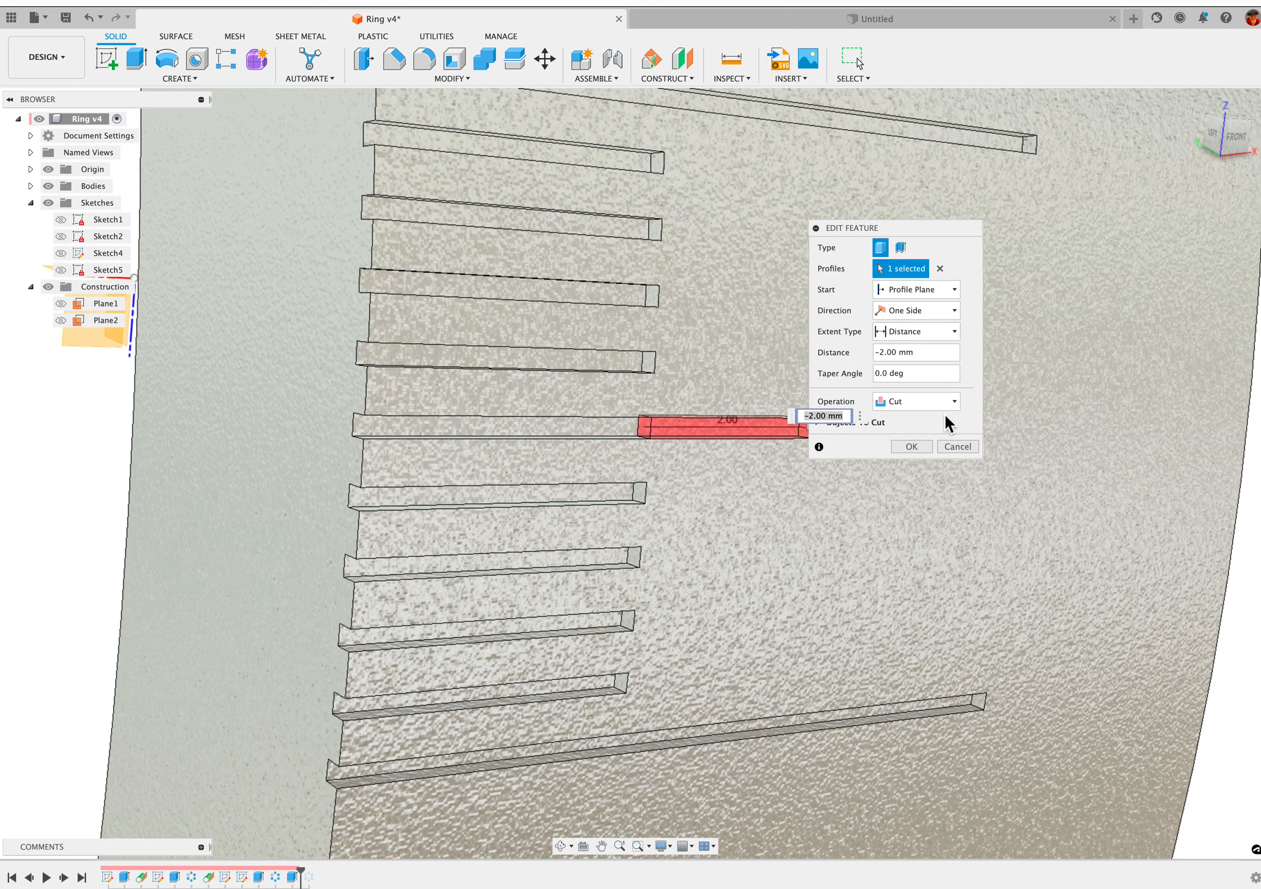
middle_click_drag(947, 423, 649, 447)
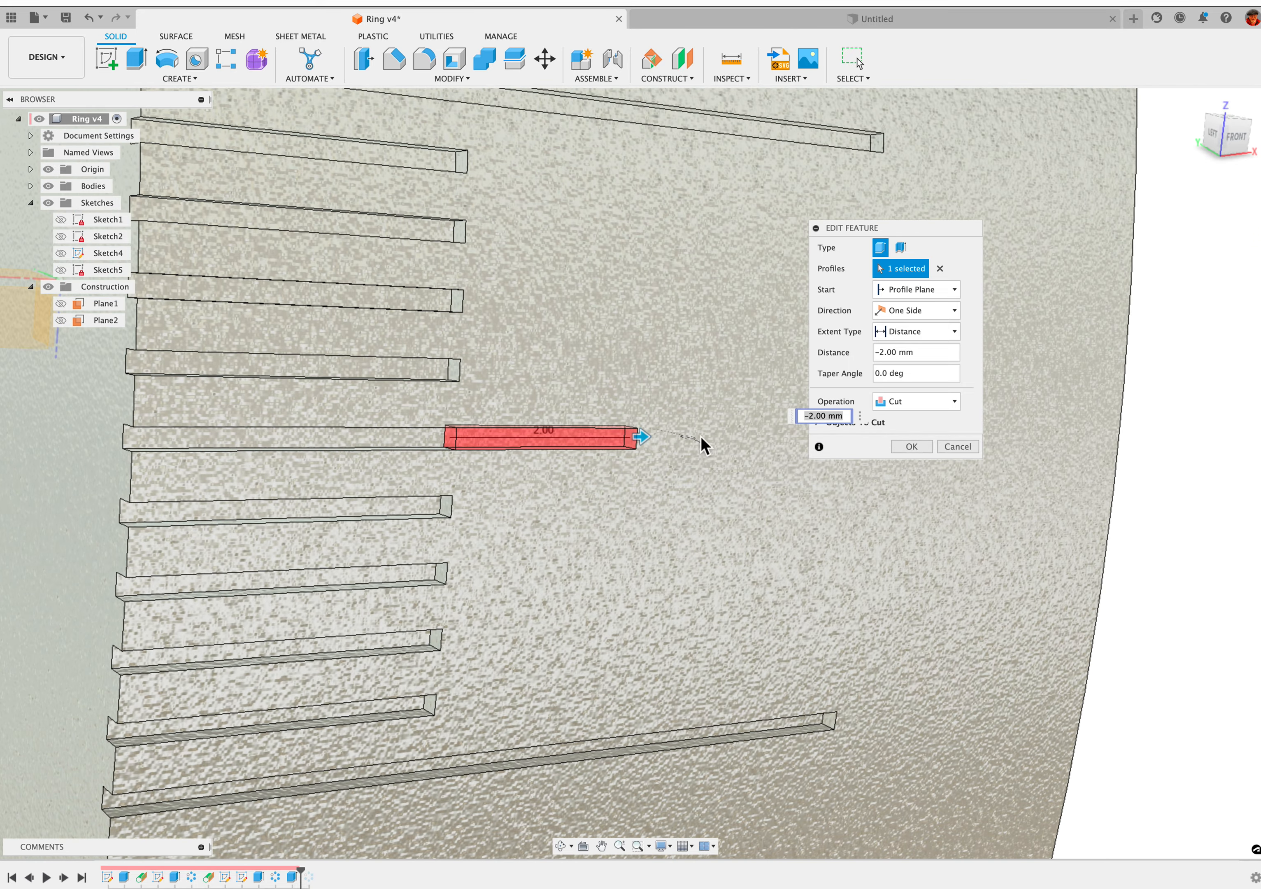
scroll(702, 445, "down", 5)
left_click(906, 444)
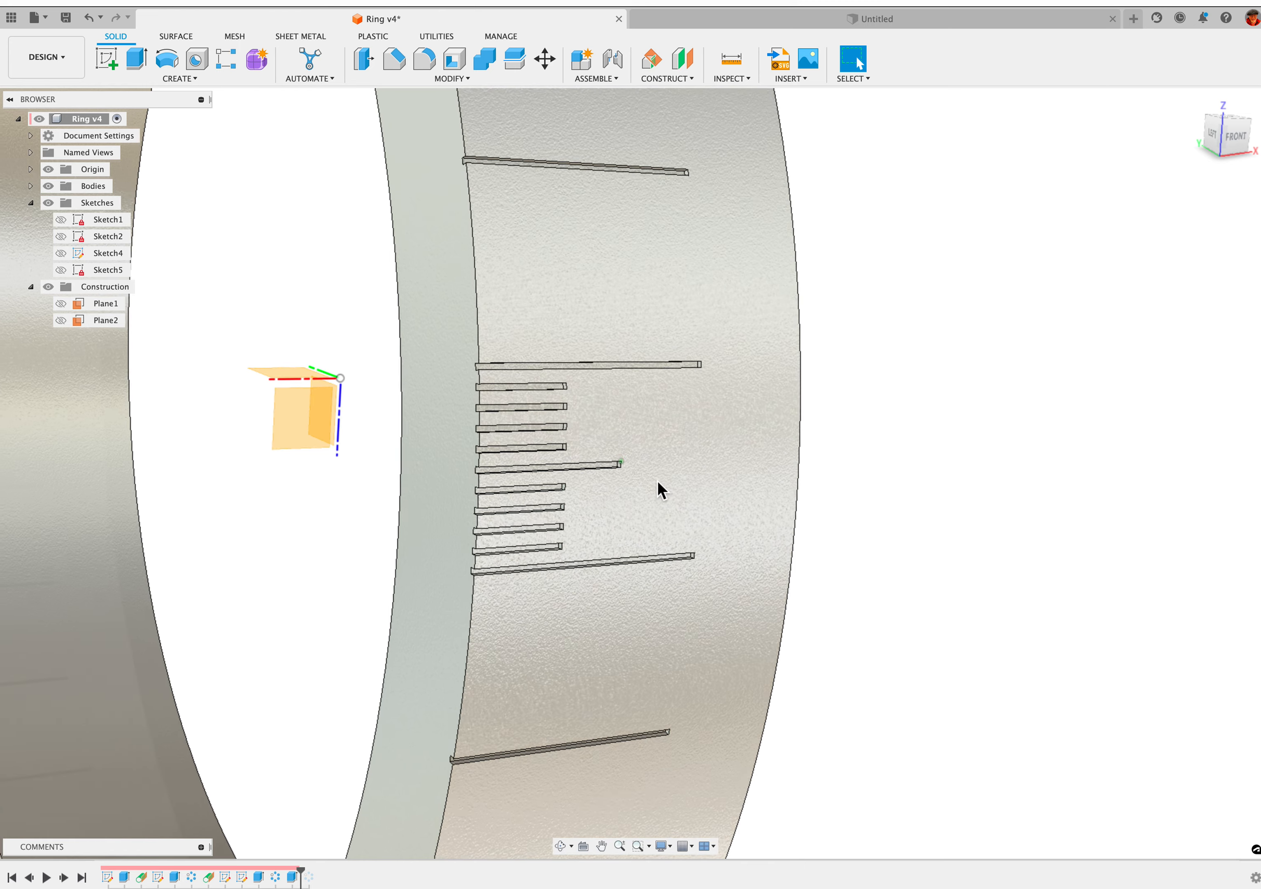
Examine the group of short and middle marks between two long marks and advance the design history past the last circular pattern
scroll(658, 481, "down", 3)
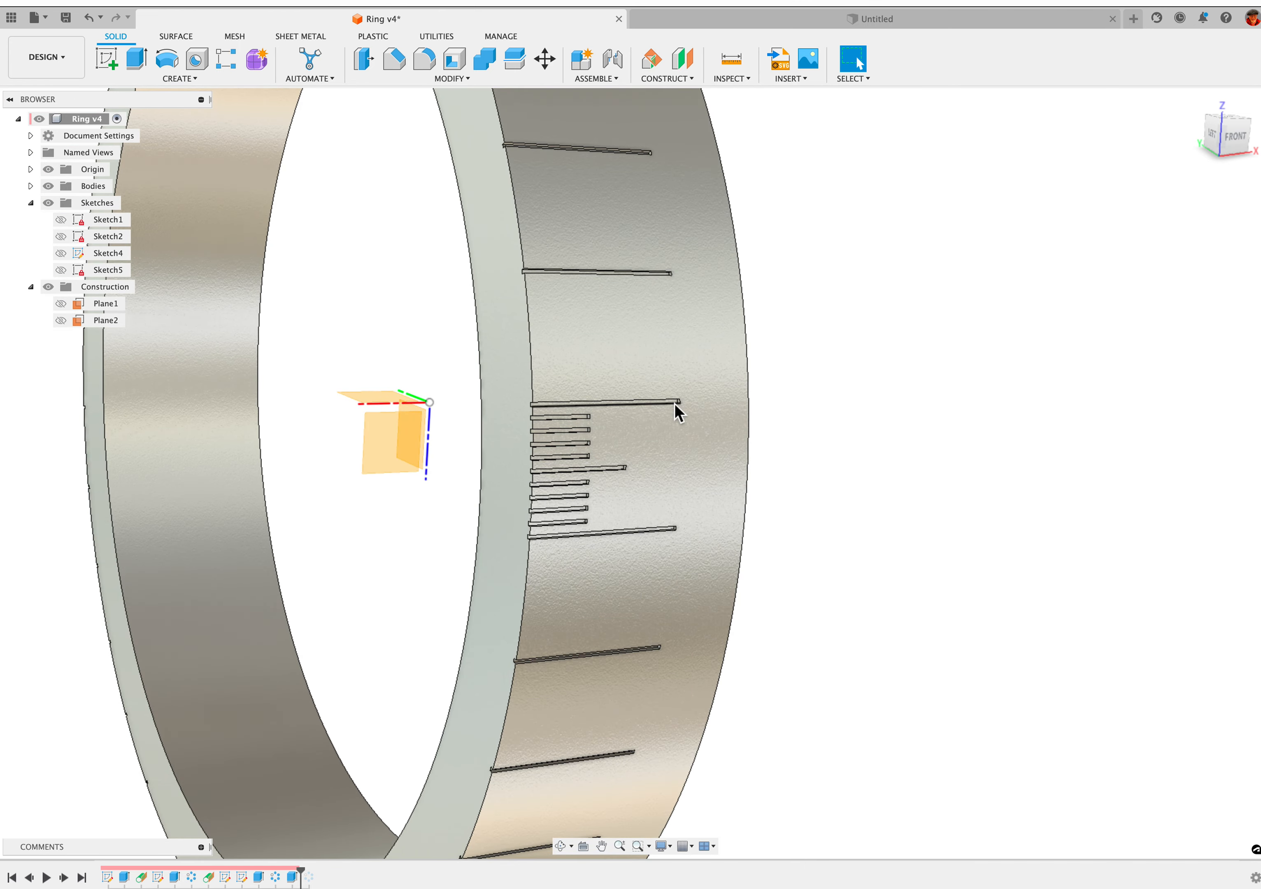
middle_click_drag(496, 648, 529, 465, "shift")
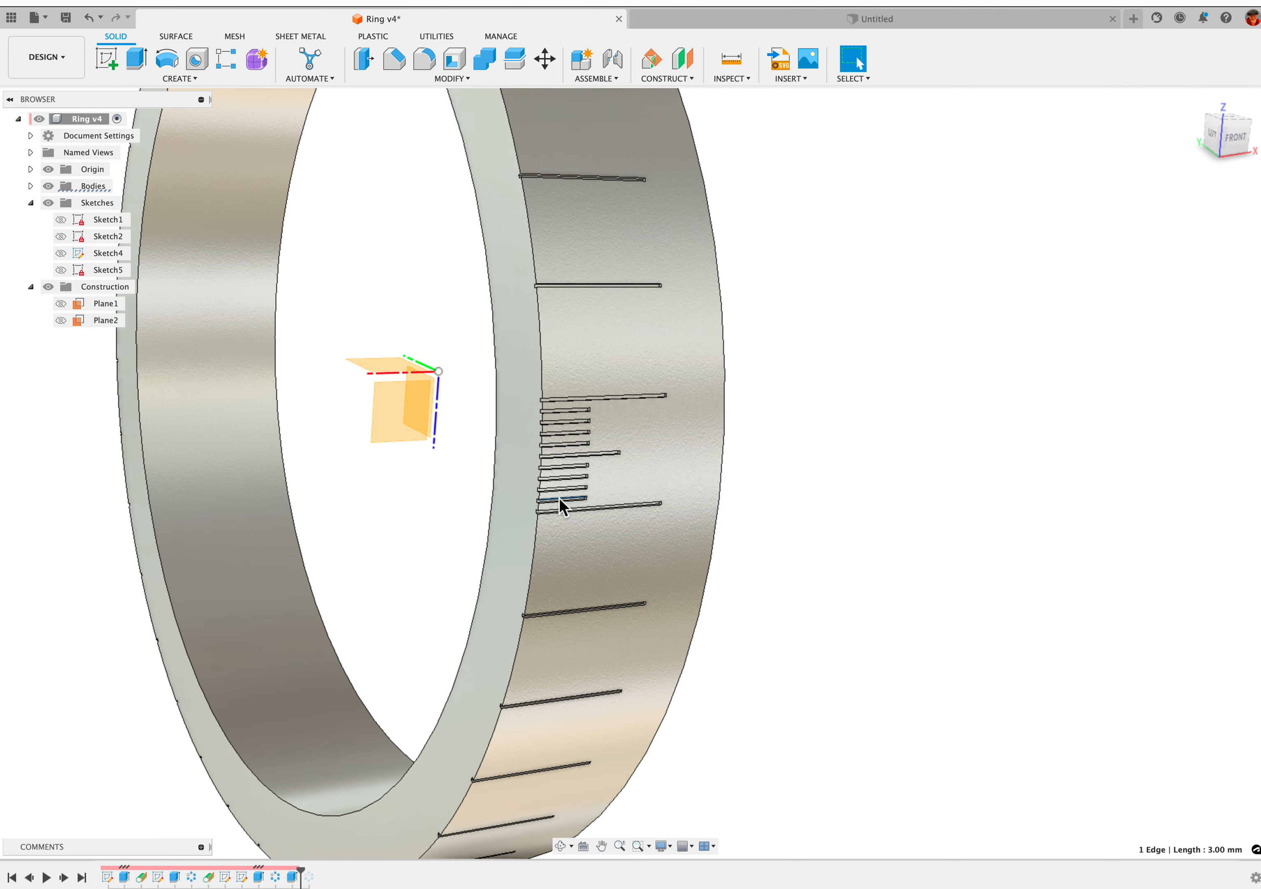
left_click(558, 413)
middle_click_drag(605, 416, 211, 835, "shift")
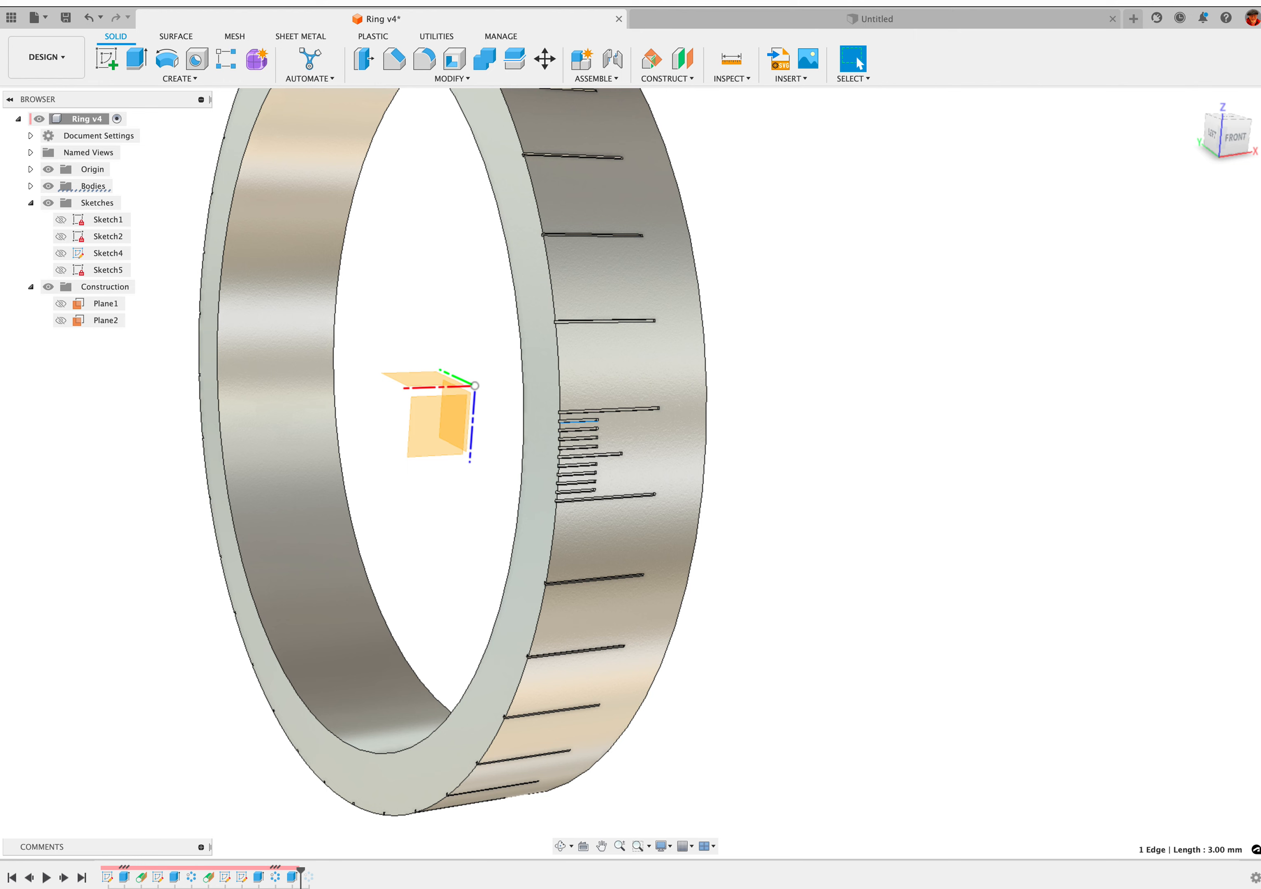
left_click(65, 879)
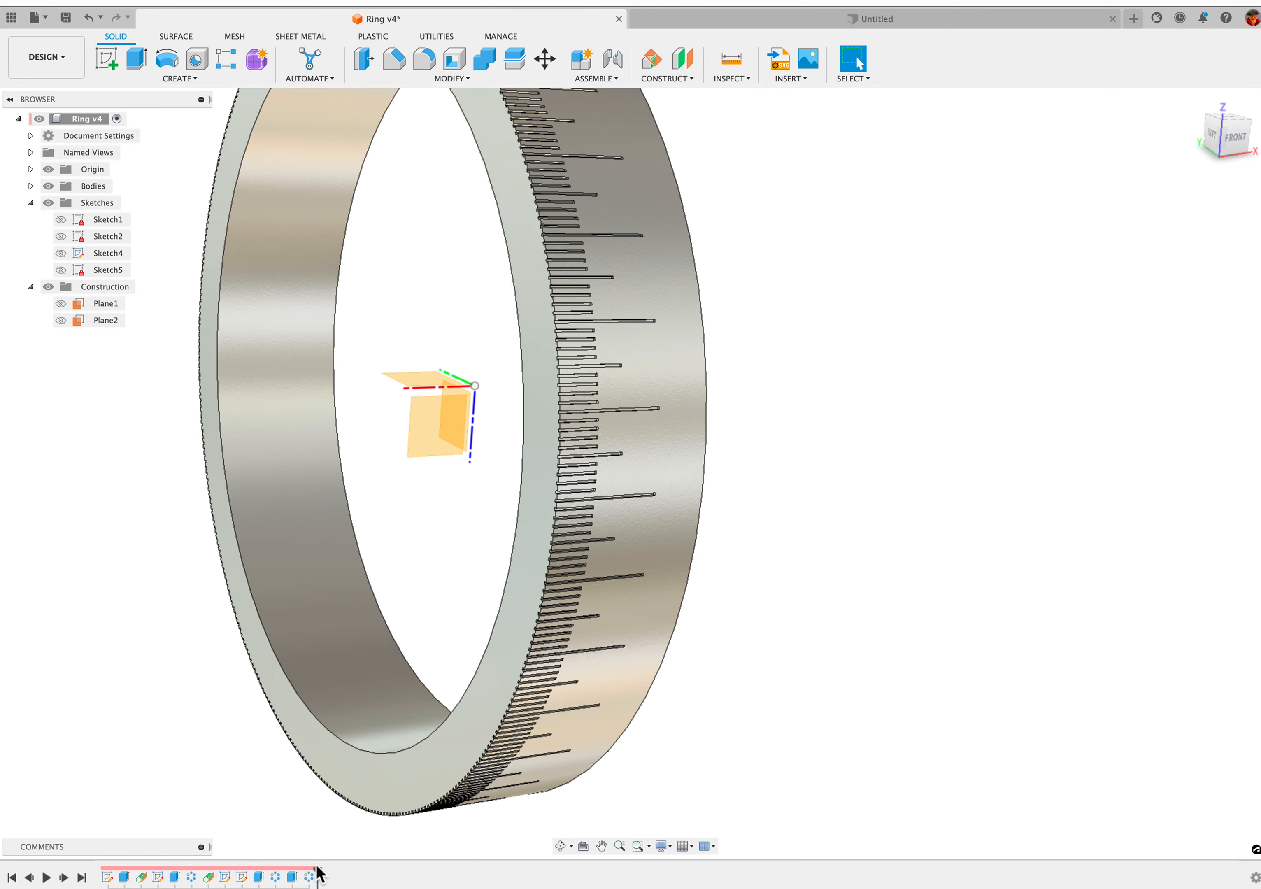
Open the last circular pattern for editing, review its objects, axis, distribution and quantity, and accept the settings
right_click(312, 879)
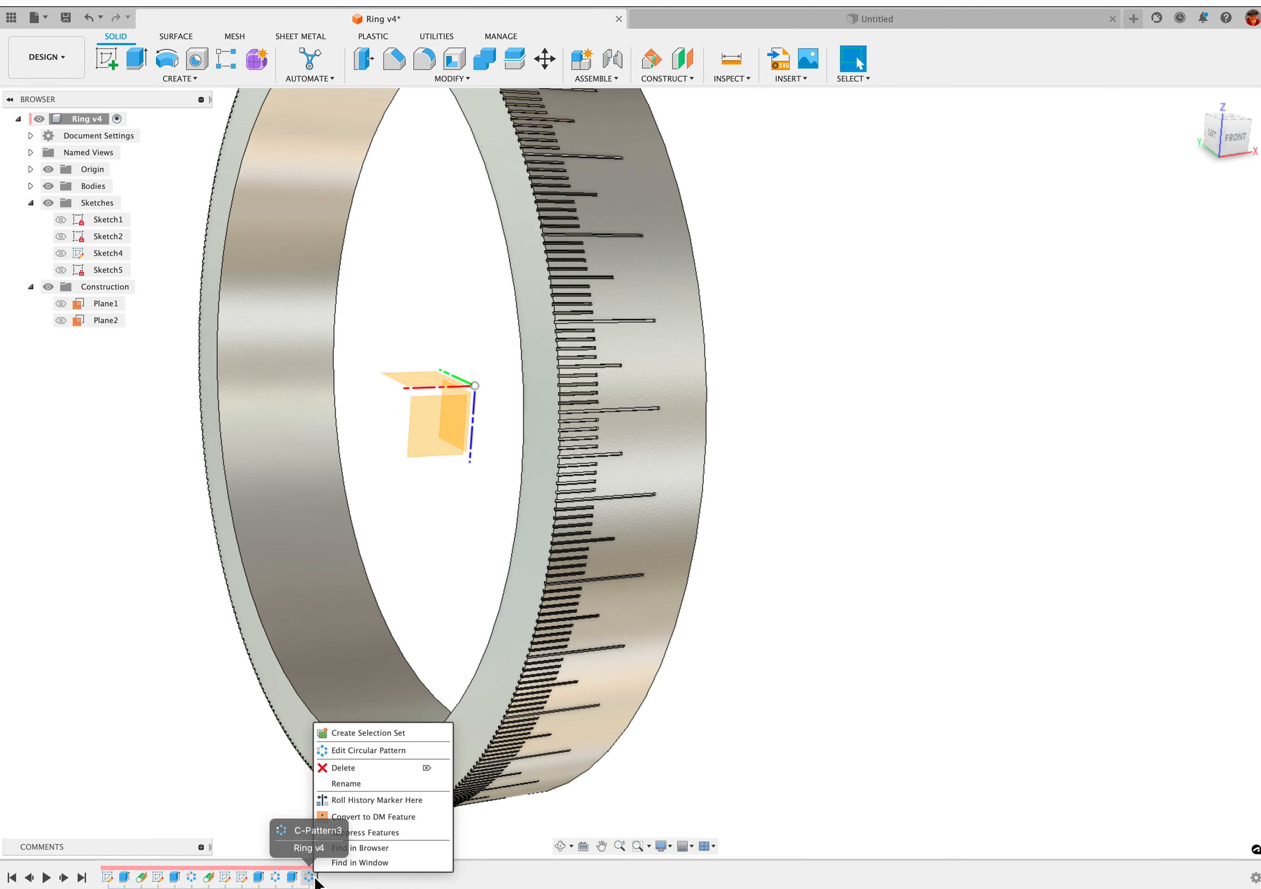
left_click(362, 755)
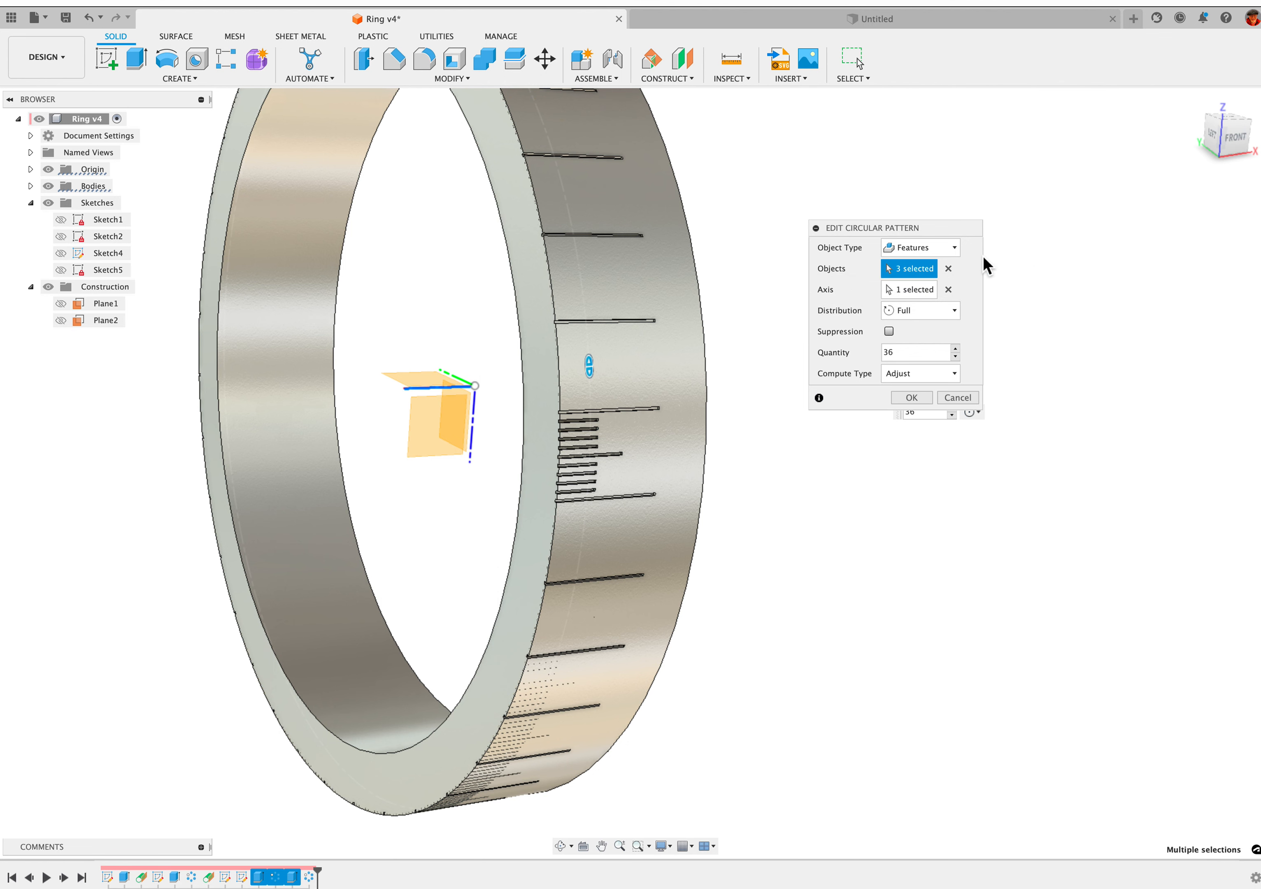
left_click(910, 397)
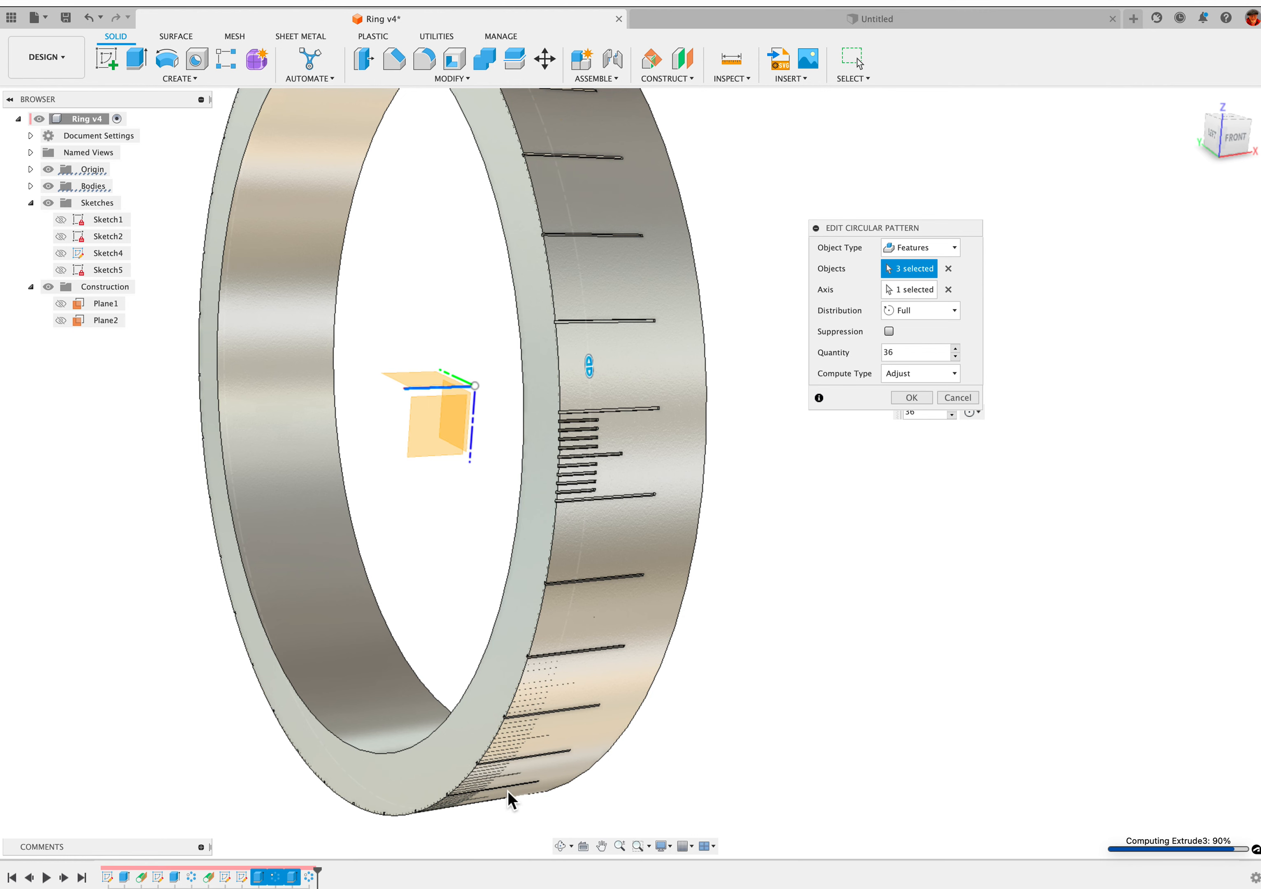